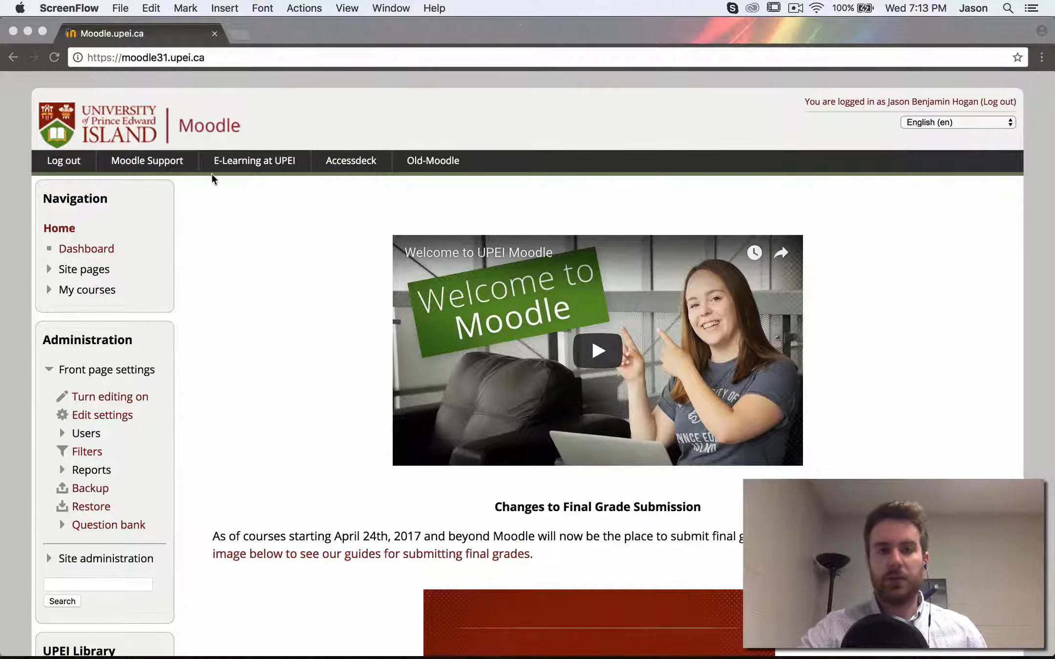
Step: Open the sandbox course from the course overview on the Dashboard
click(98, 250)
click(86, 249)
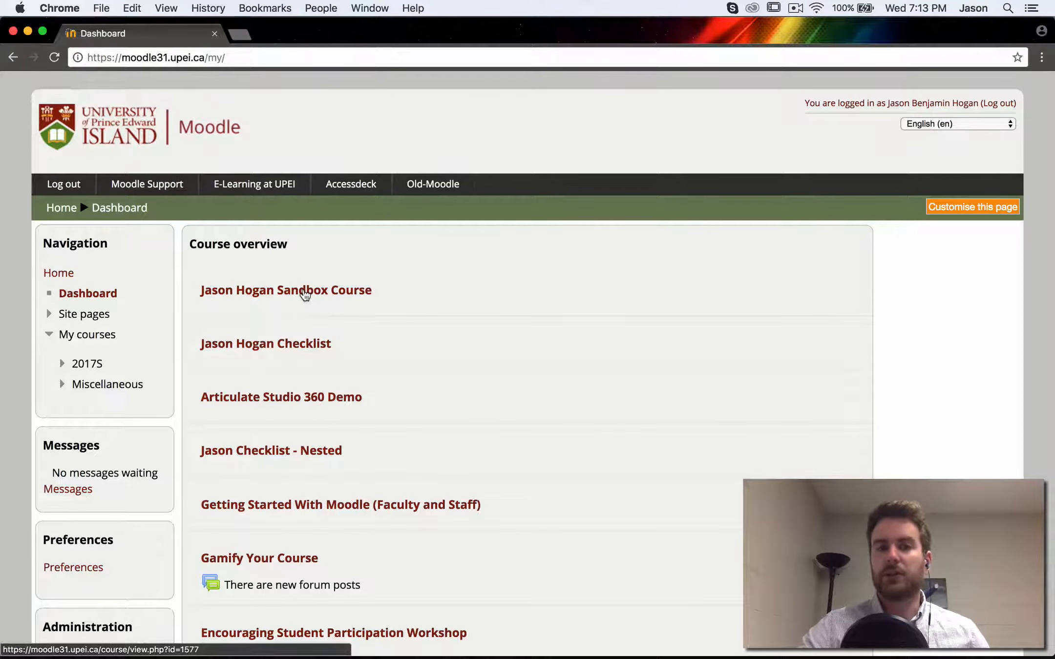
click(305, 293)
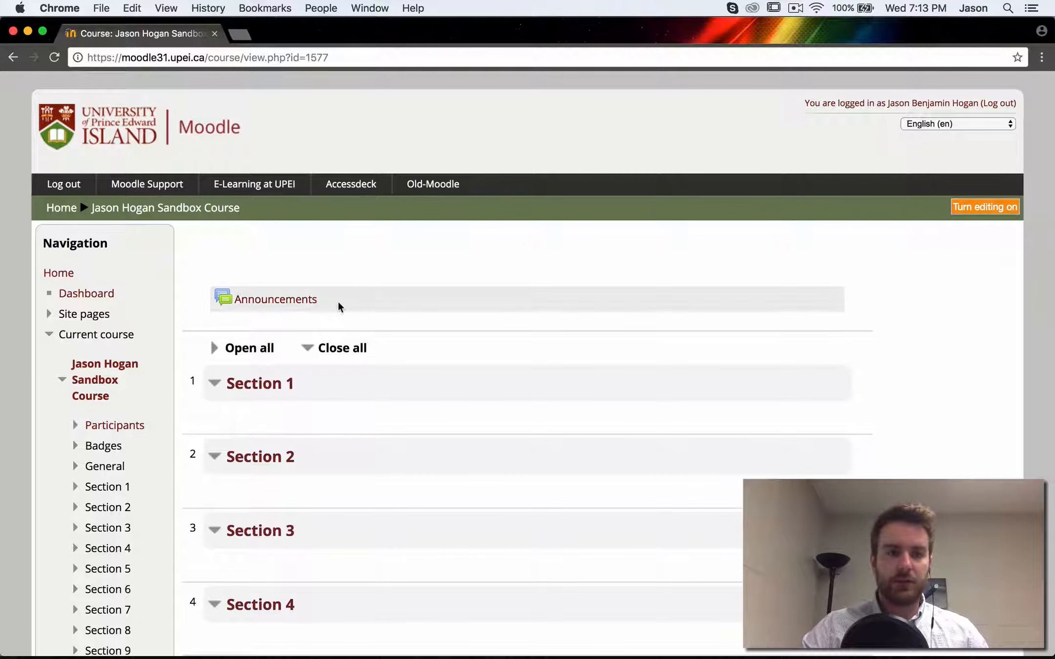
Step: Examine the course page's default layout, including the Announcements forum and the list of numbered sections
scroll(339, 306, down, 1)
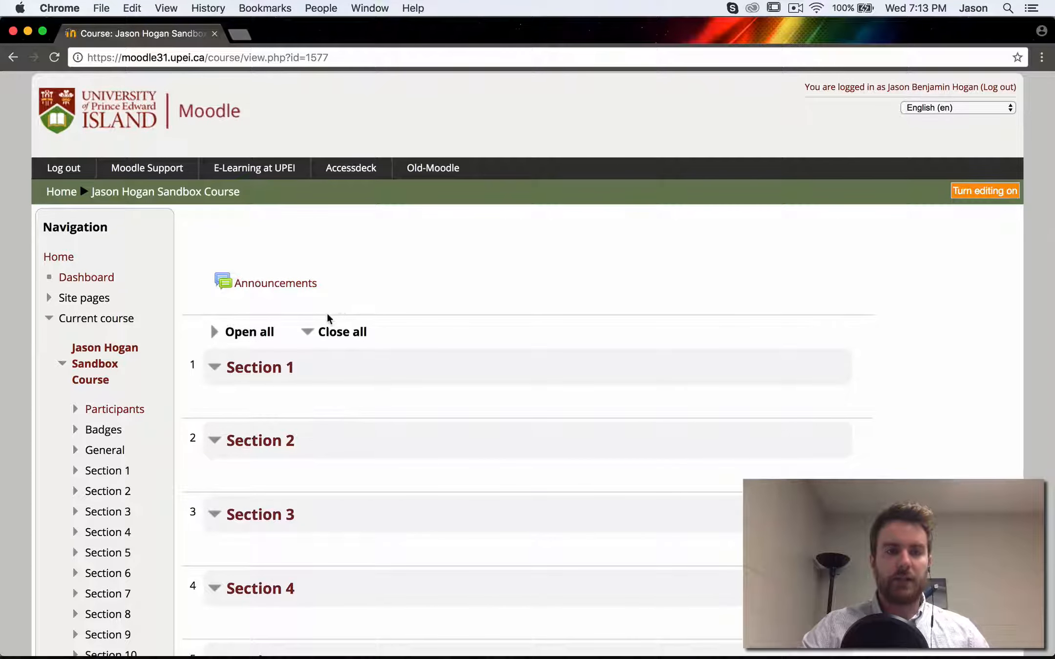
scroll(304, 276, down, 1)
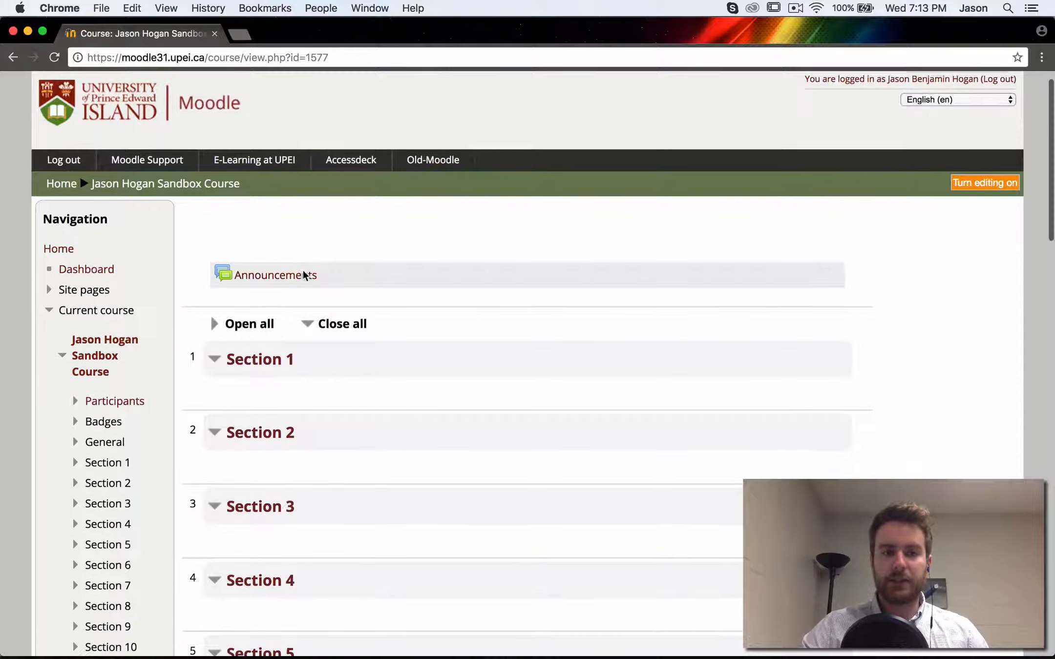
scroll(303, 276, down, 3)
scroll(303, 274, up, 1)
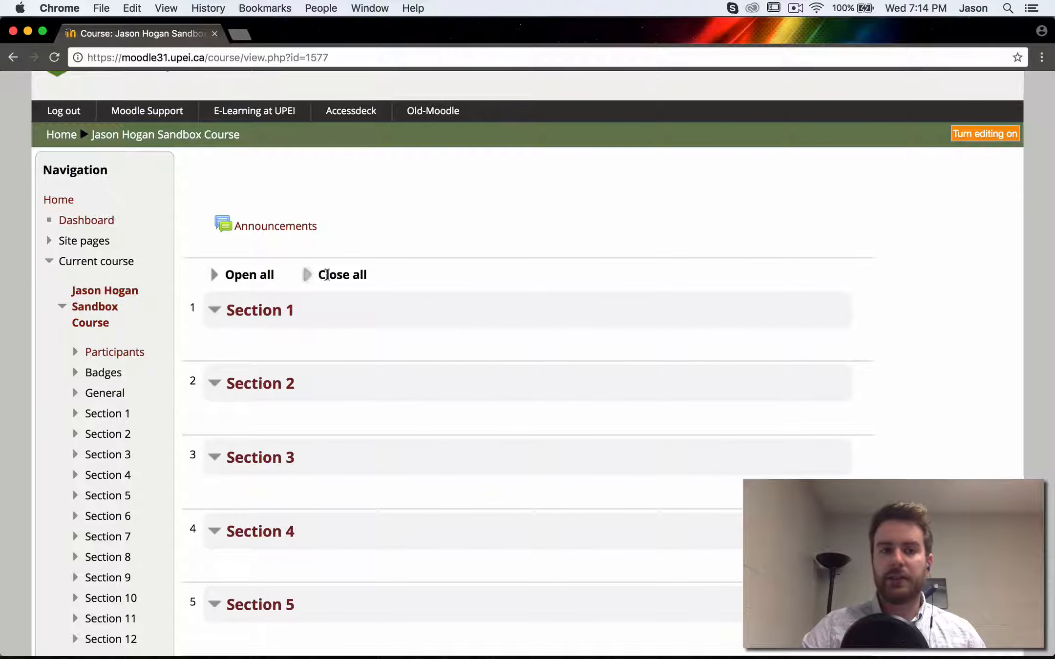
scroll(326, 275, down, 8)
scroll(316, 264, down, 4)
scroll(316, 263, up, 7)
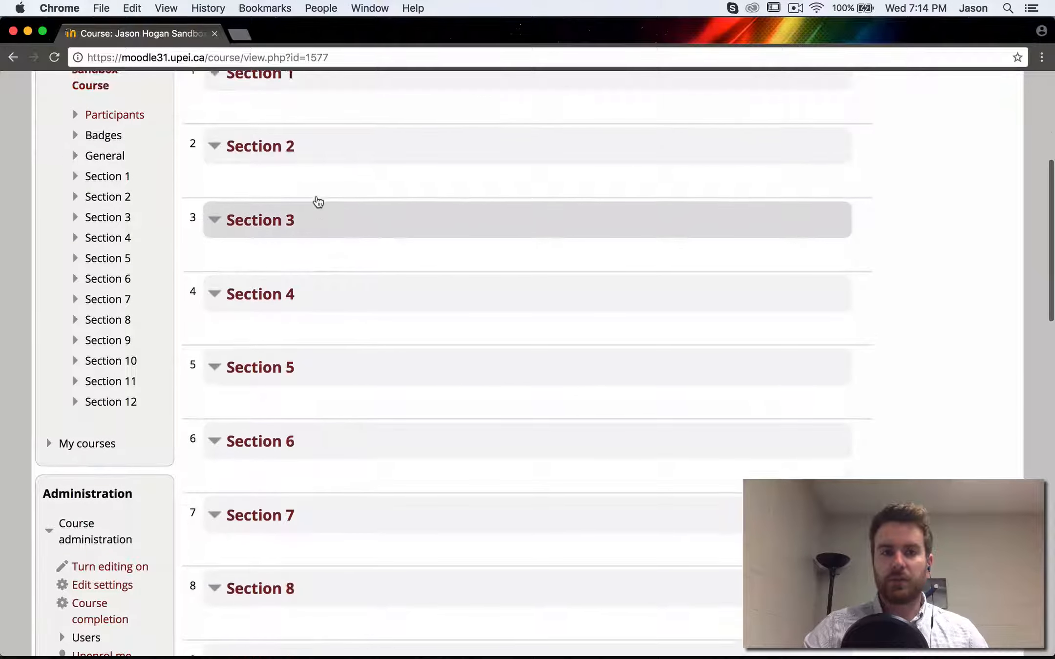
scroll(316, 198, up, 4)
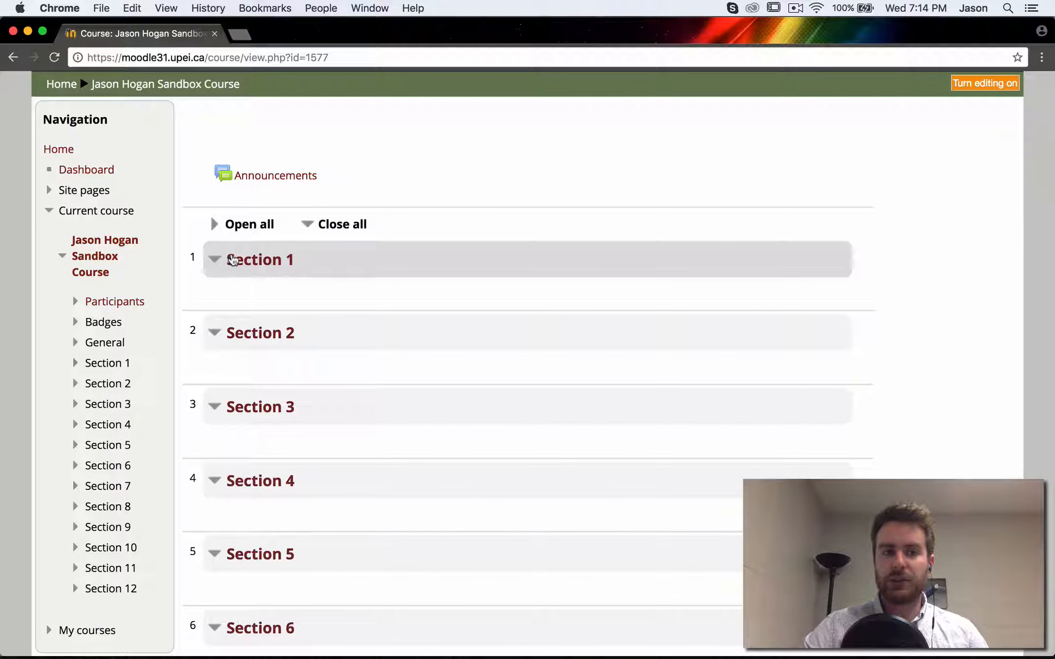
Step: Collapse all course sections at once and review the shortened section list
click(341, 225)
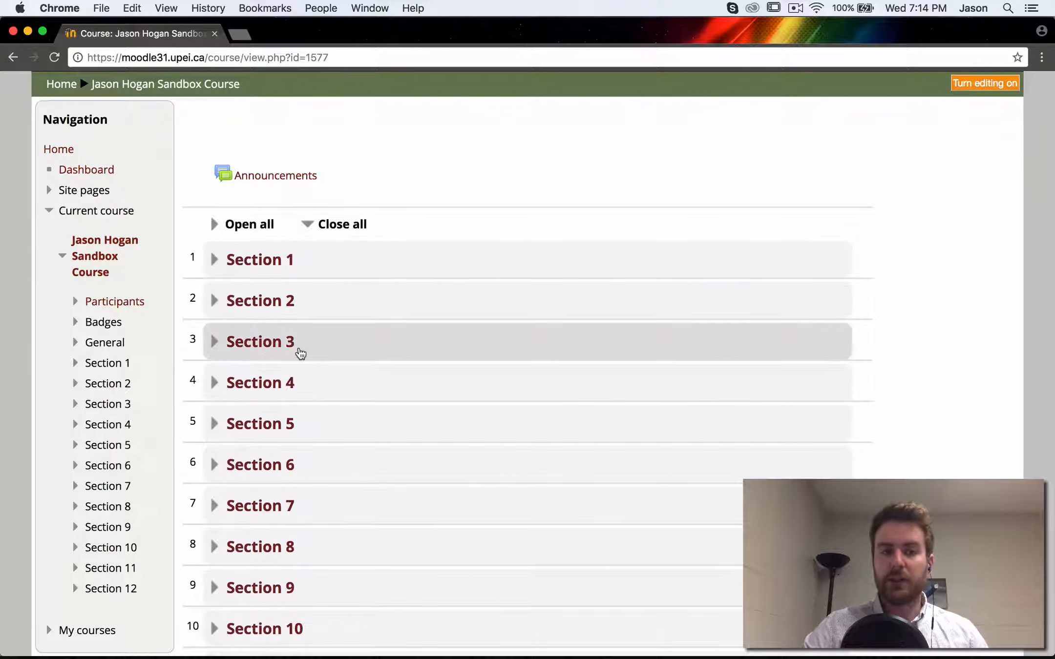
scroll(299, 351, down, 3)
scroll(300, 353, down, 6)
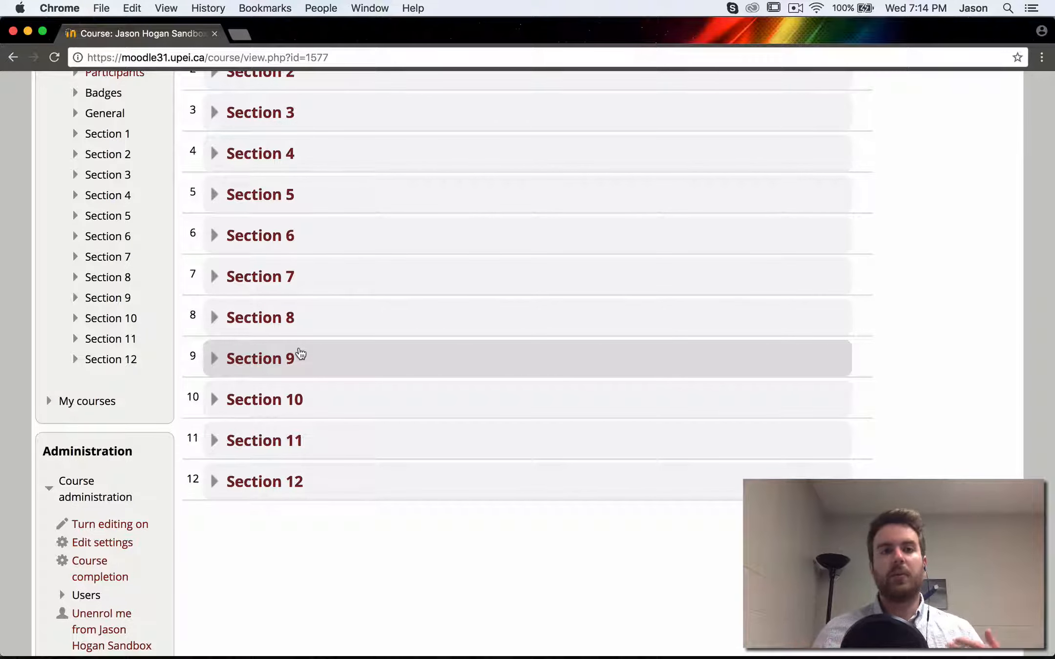
scroll(300, 353, up, 10)
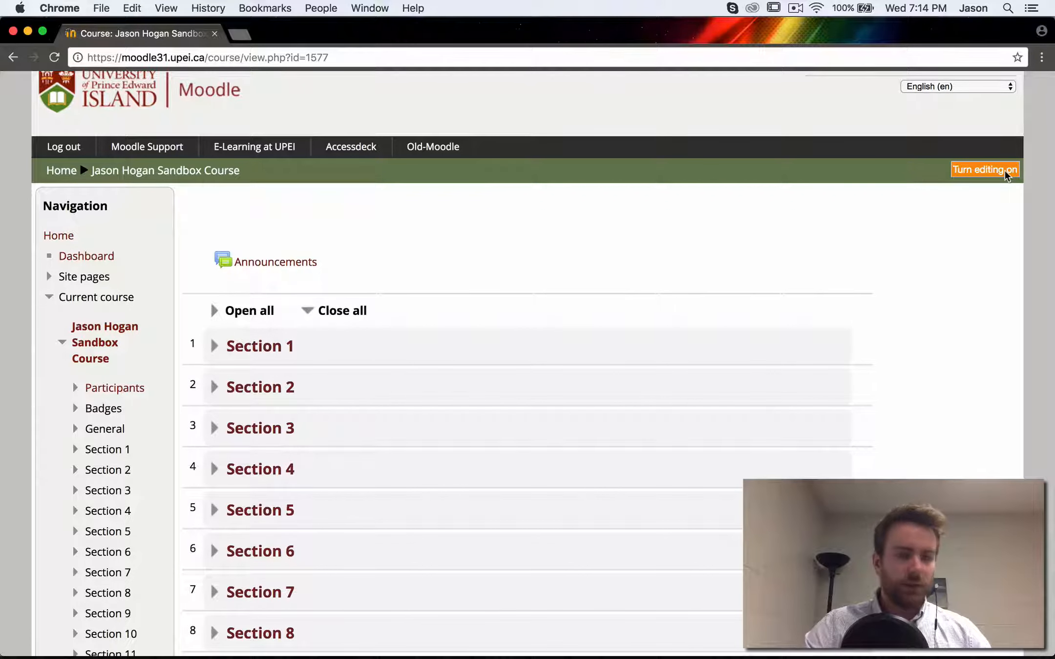
Step: Turn on editing for the course and expand Section 1
scroll(633, 293, down, 5)
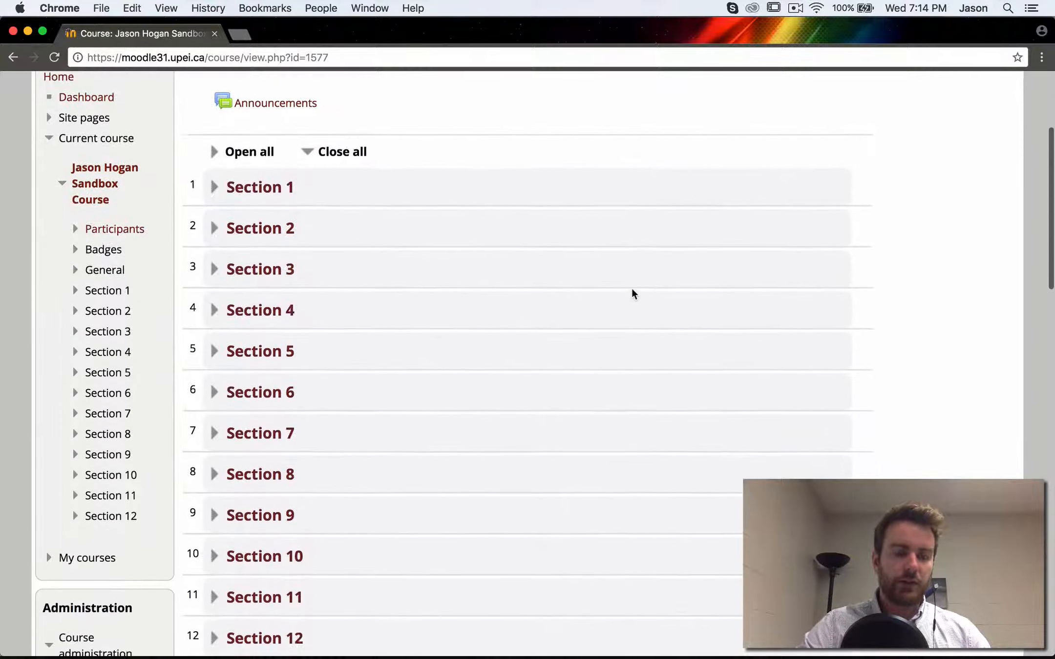
scroll(633, 294, down, 1)
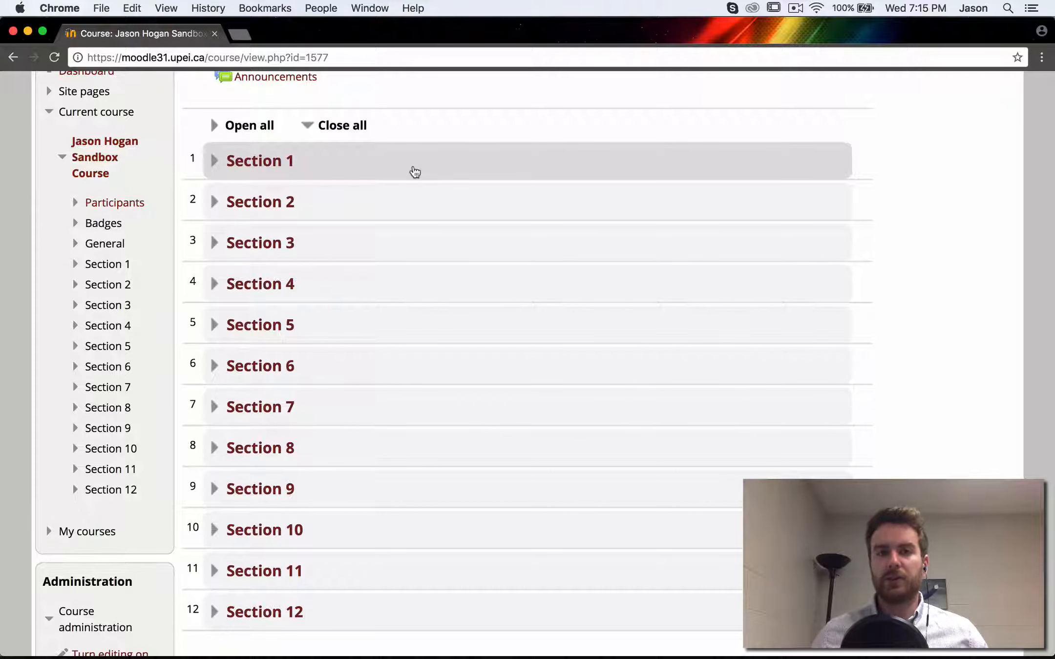
scroll(415, 171, up, 5)
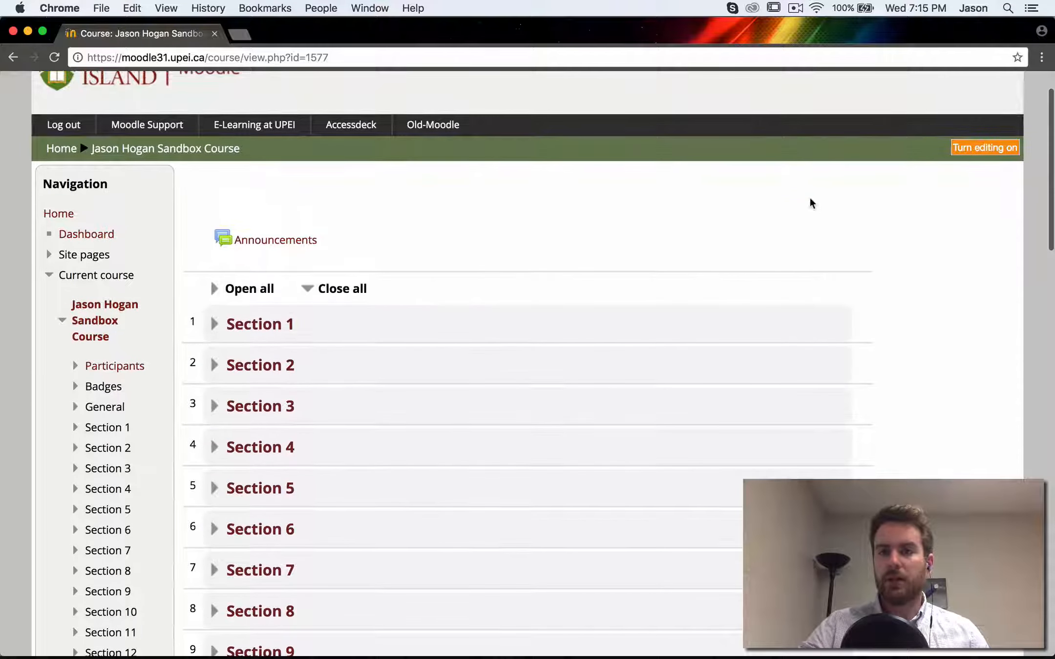
click(984, 148)
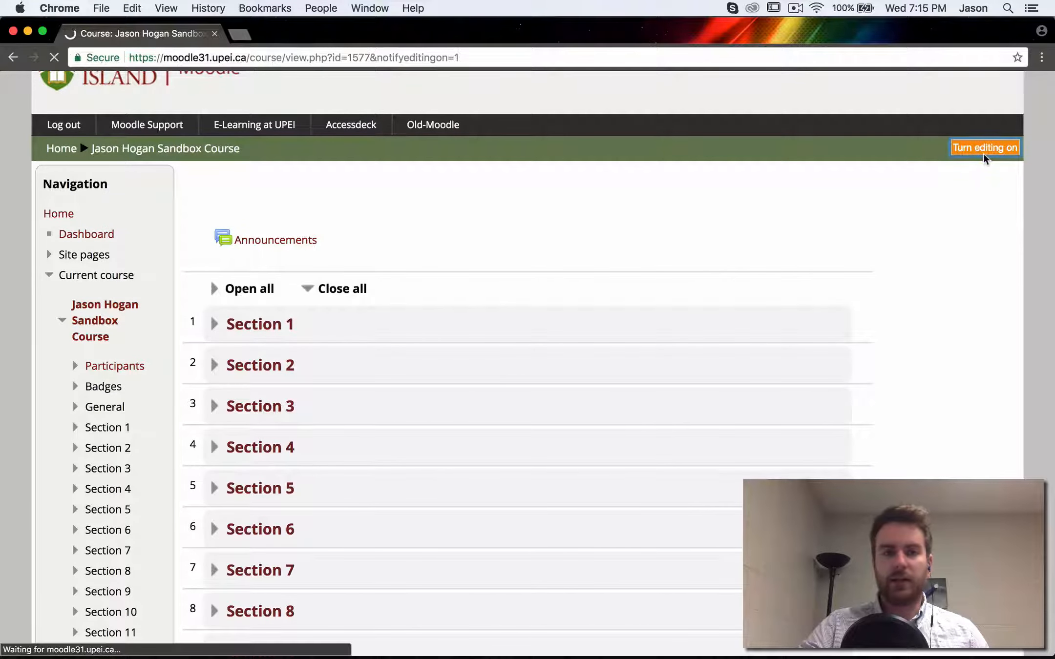
scroll(651, 358, down, 3)
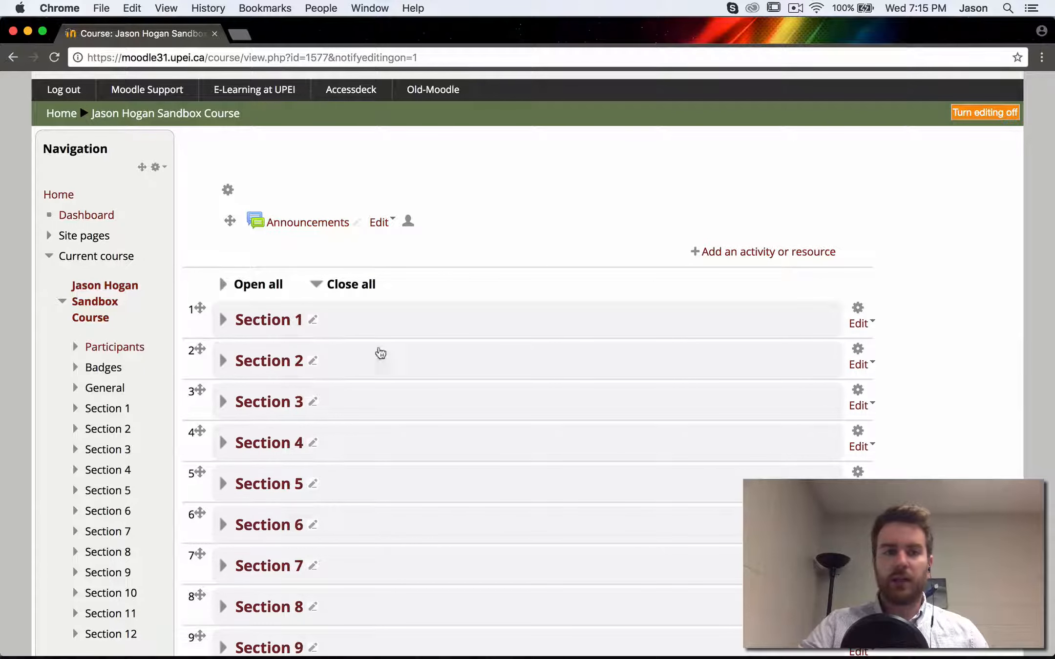
click(223, 321)
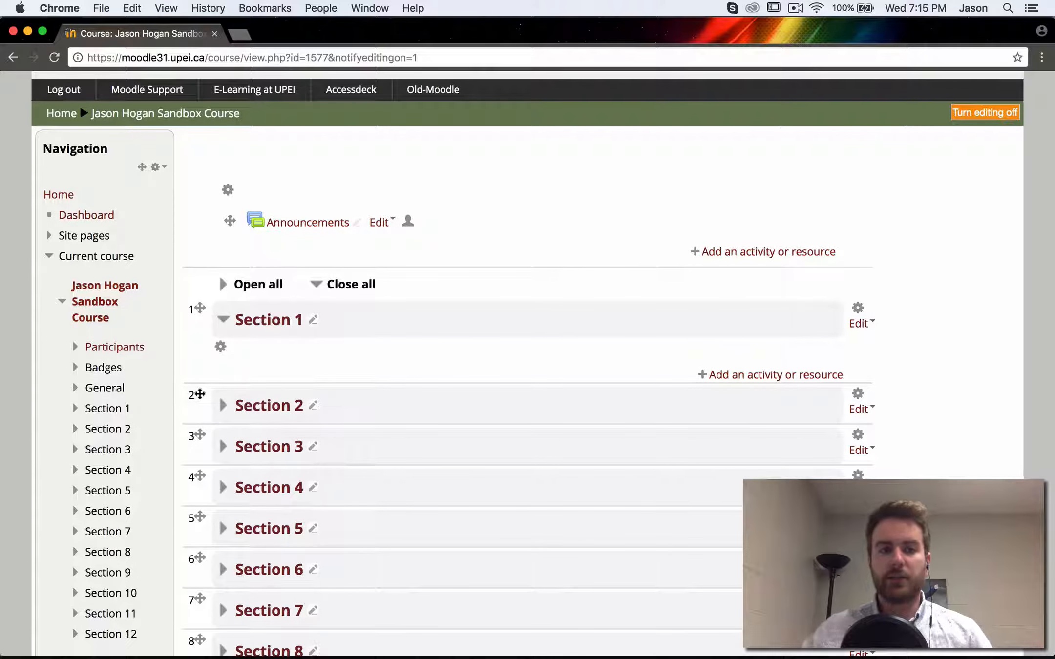
Step: Move Section 3 above Section 2 on the course page, and return it to its original place
drag(200, 393, 223, 394)
mouse_move(201, 438)
mouse_down()
mouse_move(195, 335)
mouse_move(196, 433)
mouse_move(211, 436)
mouse_up()
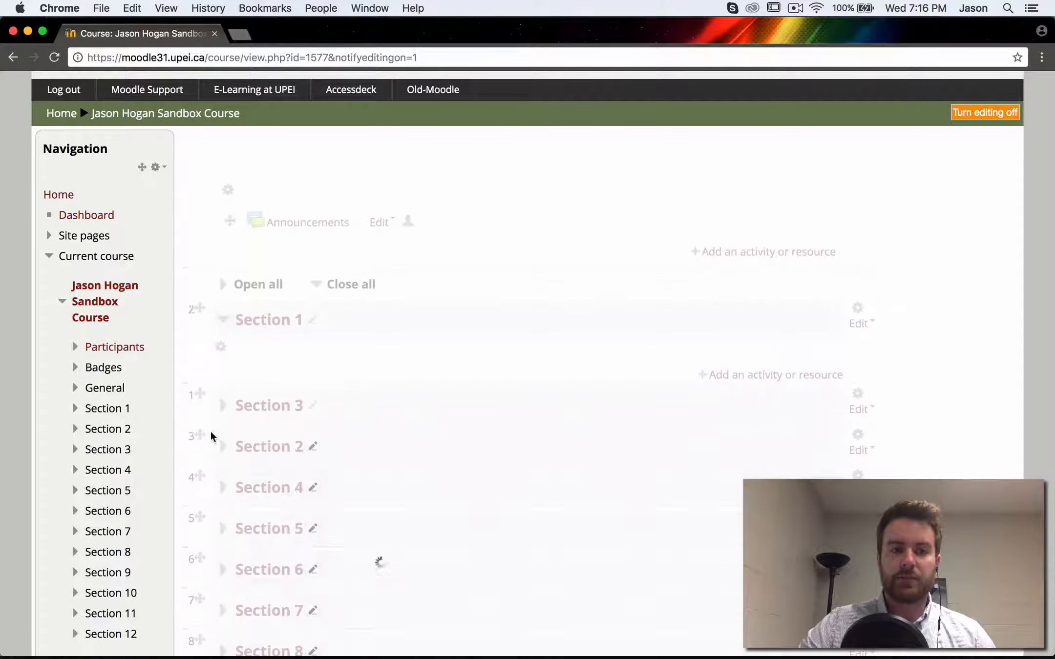
drag(200, 395, 201, 434)
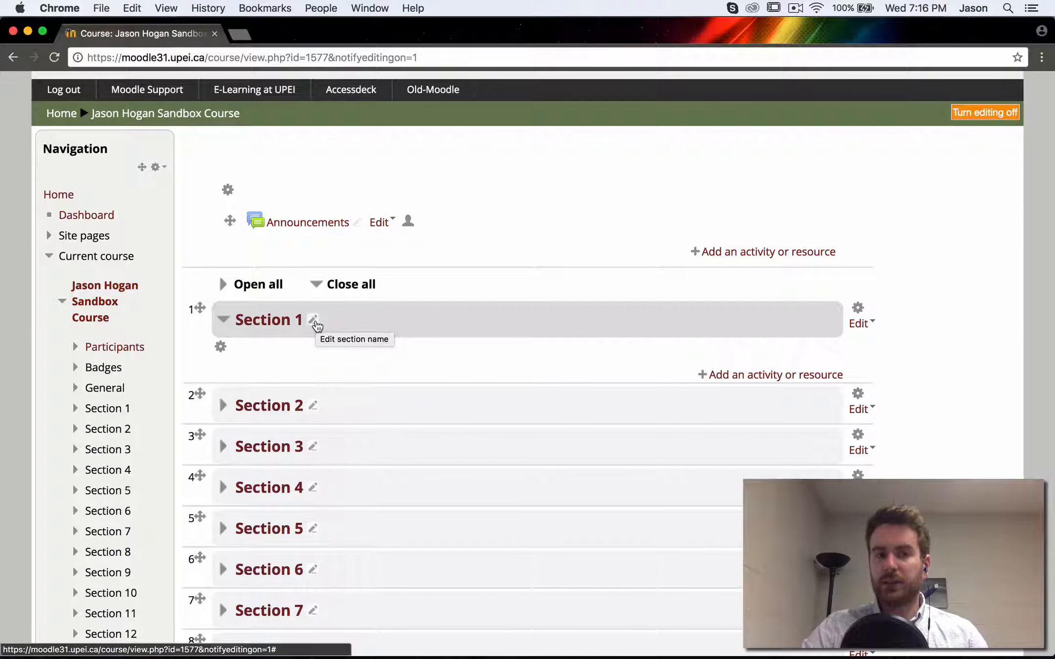
Step: Rename Section 1 as "Course Introduction and Orientation"
click(314, 323)
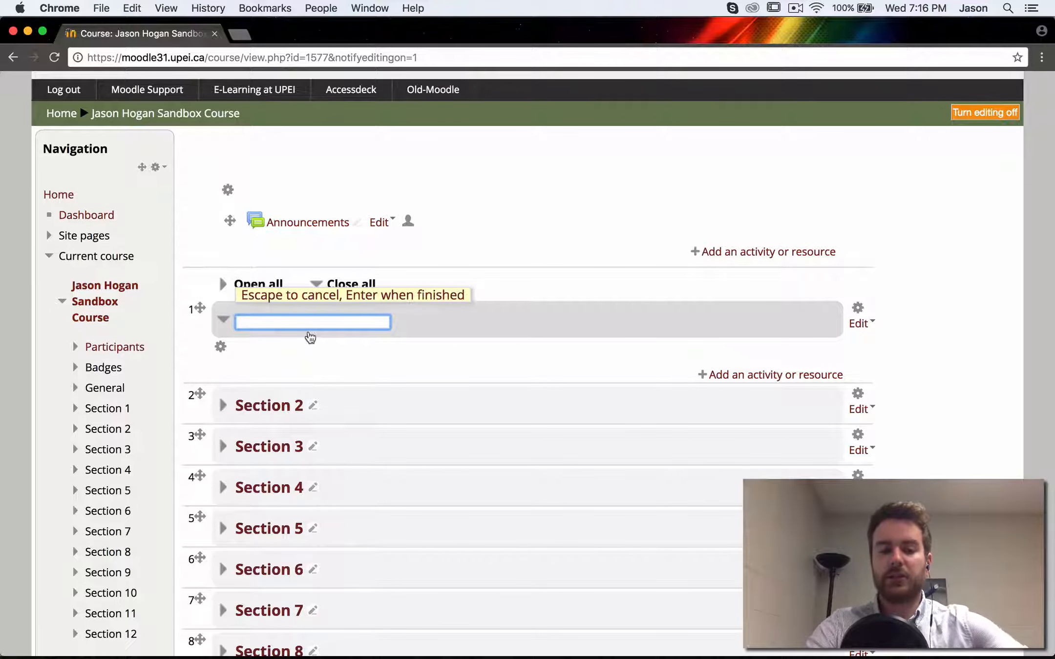
text(Course )
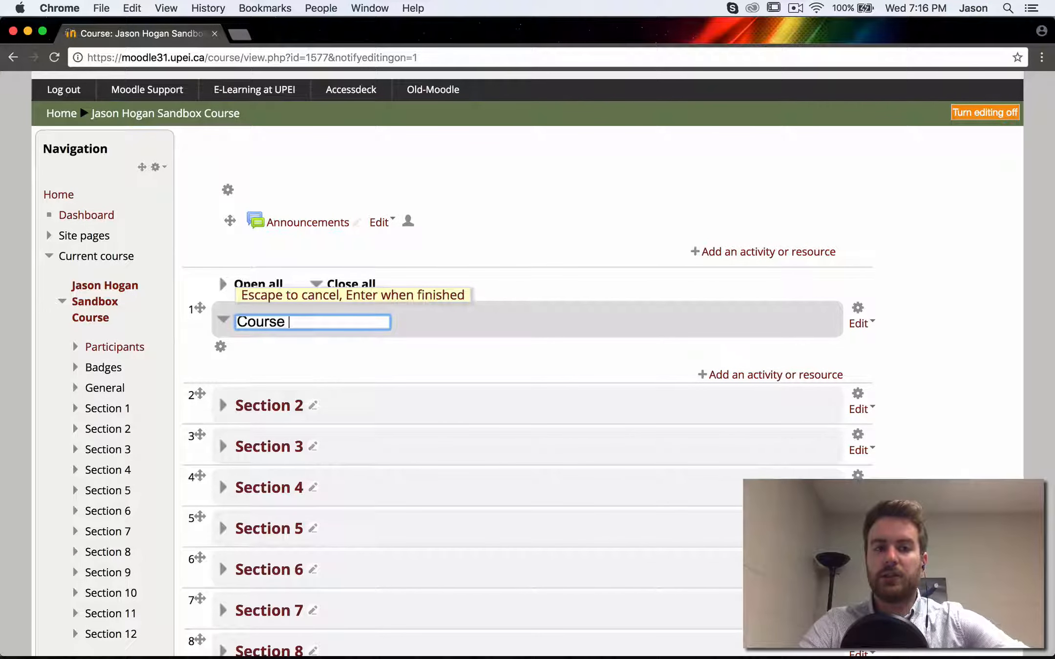
text(Introduction and Orig)
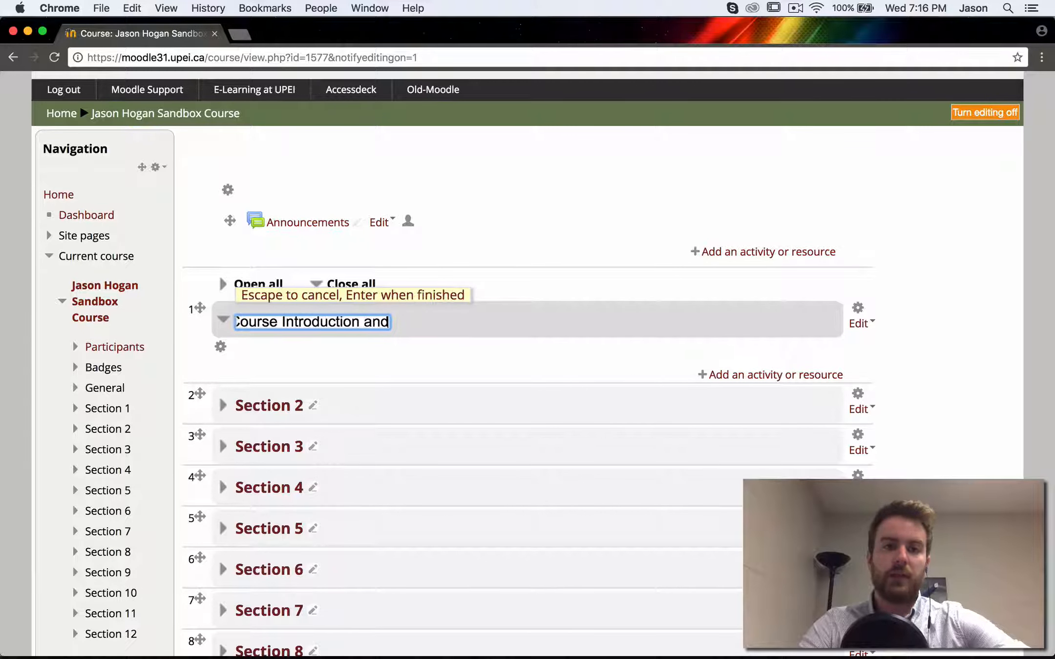
text(tion and Orientation)
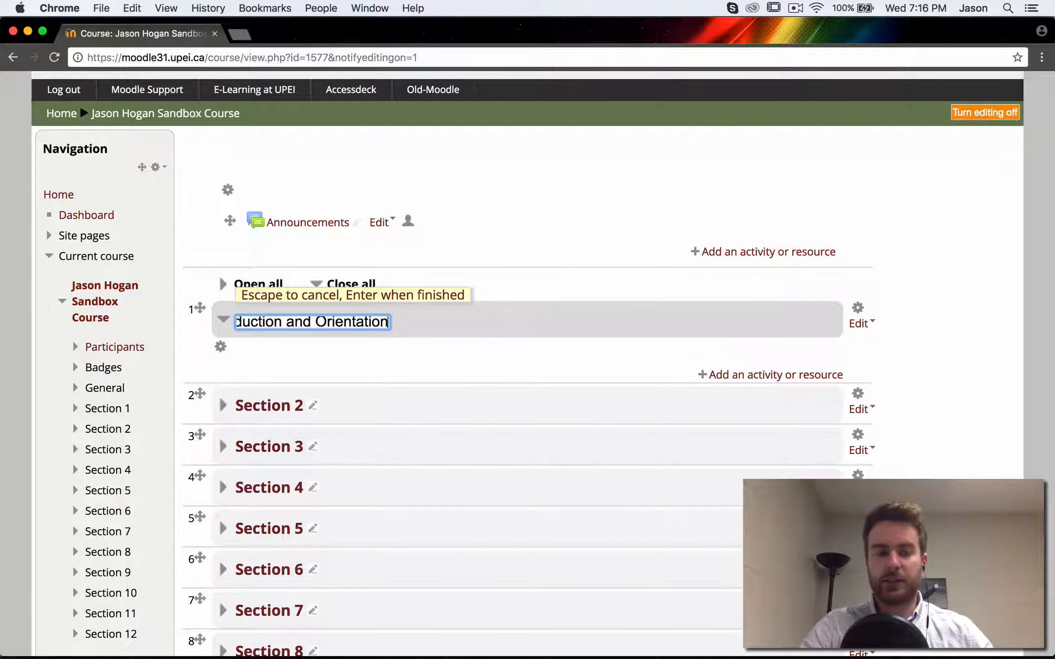
key(Return)
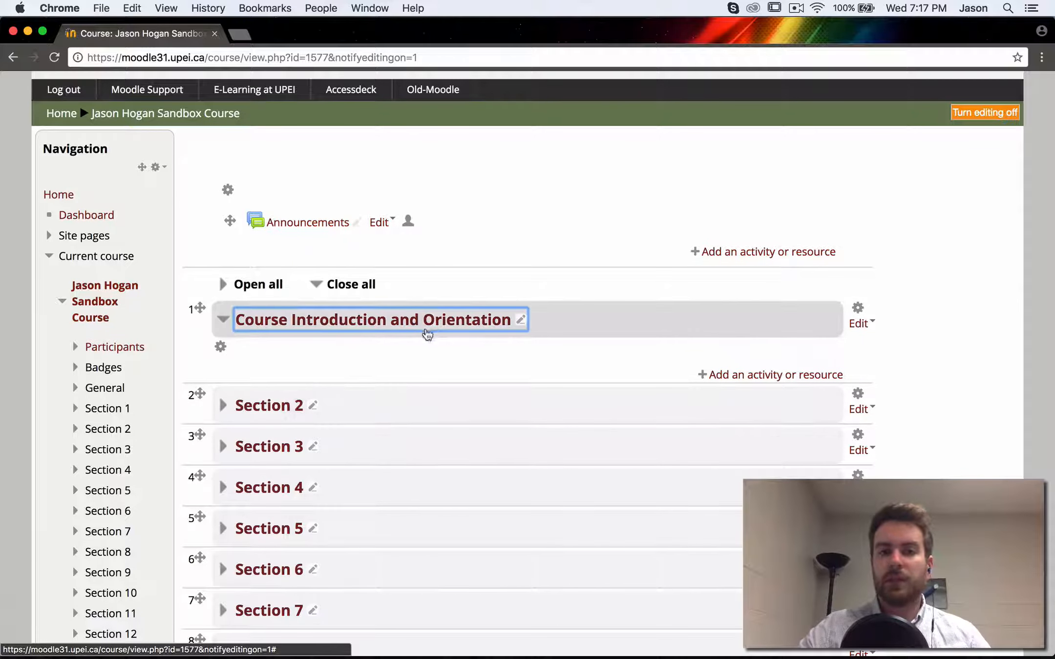
click(521, 322)
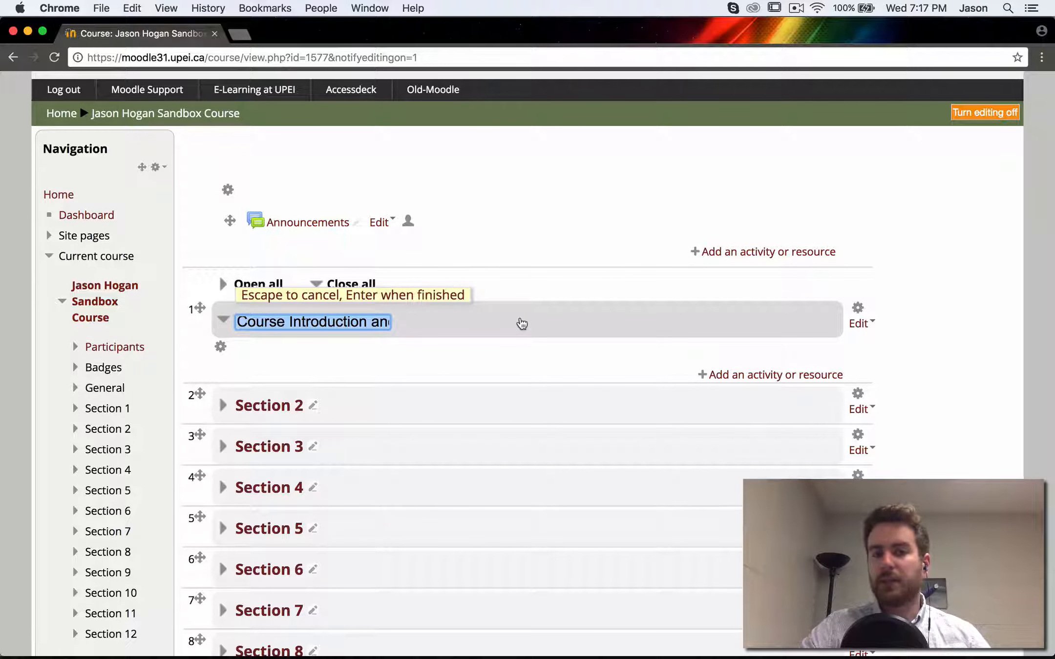
key(Return)
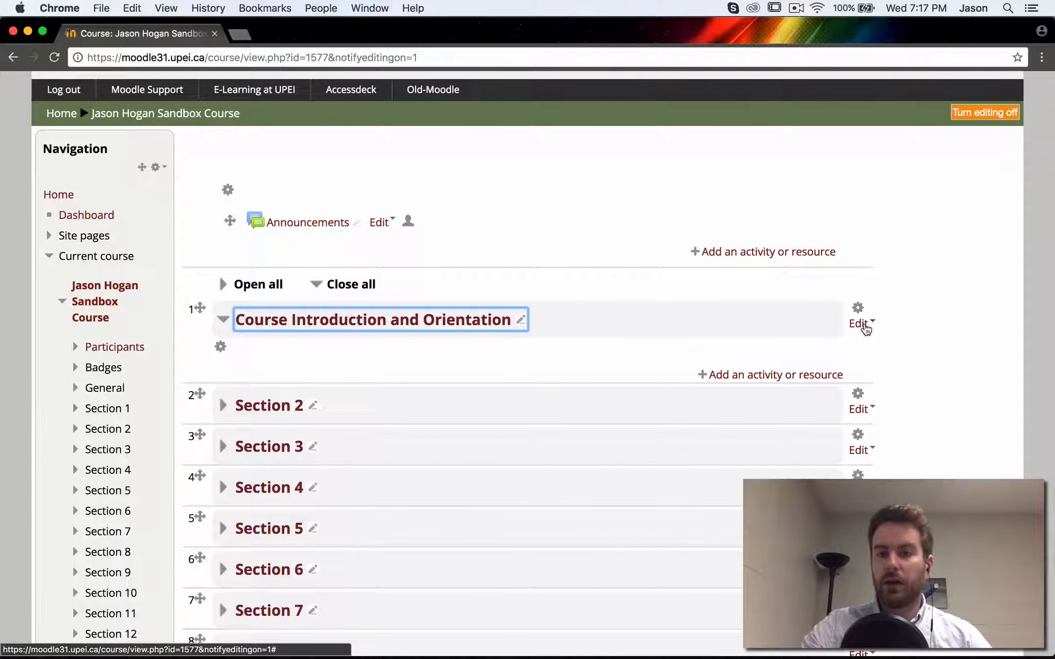
Step: Edit the Course Introduction and Orientation section and enter the summary "This text is always at the top."
click(860, 324)
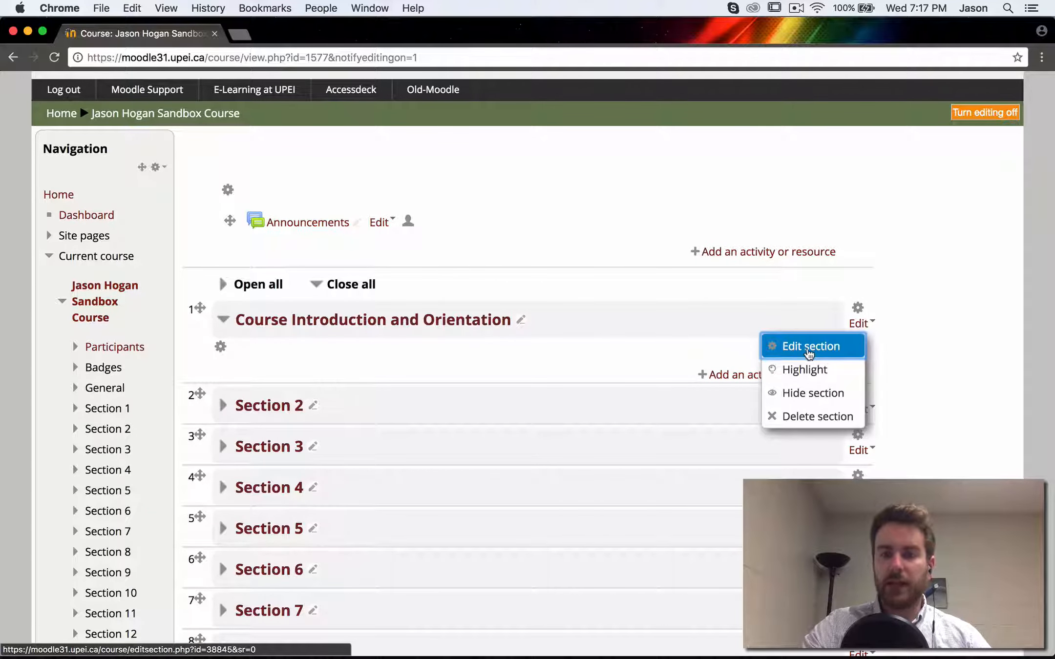
click(808, 353)
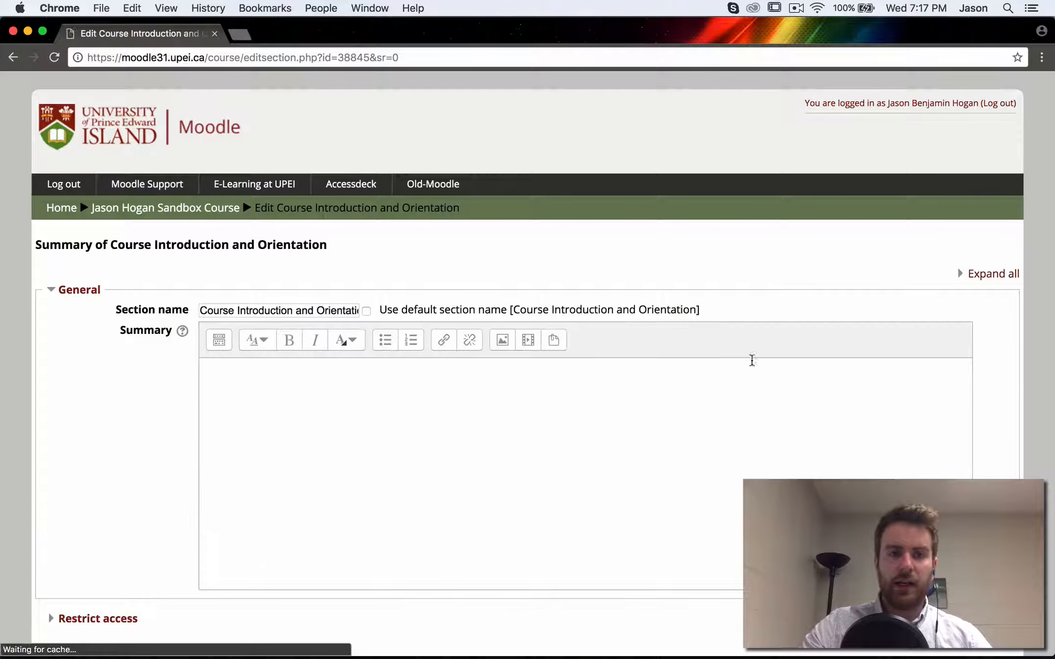
click(503, 411)
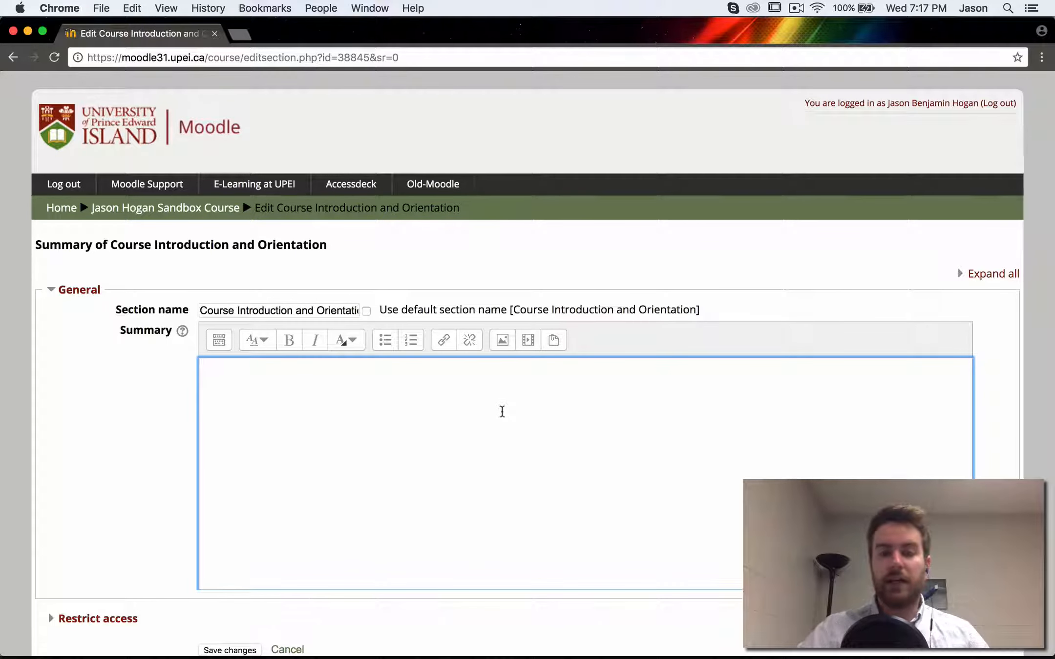
click(503, 341)
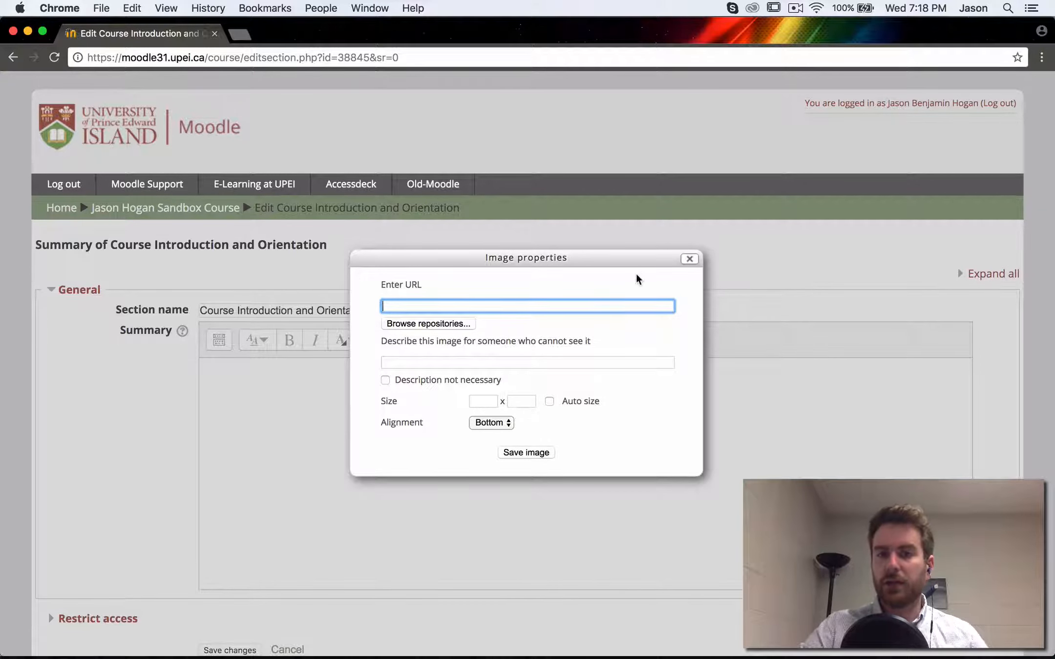
click(689, 260)
click(432, 418)
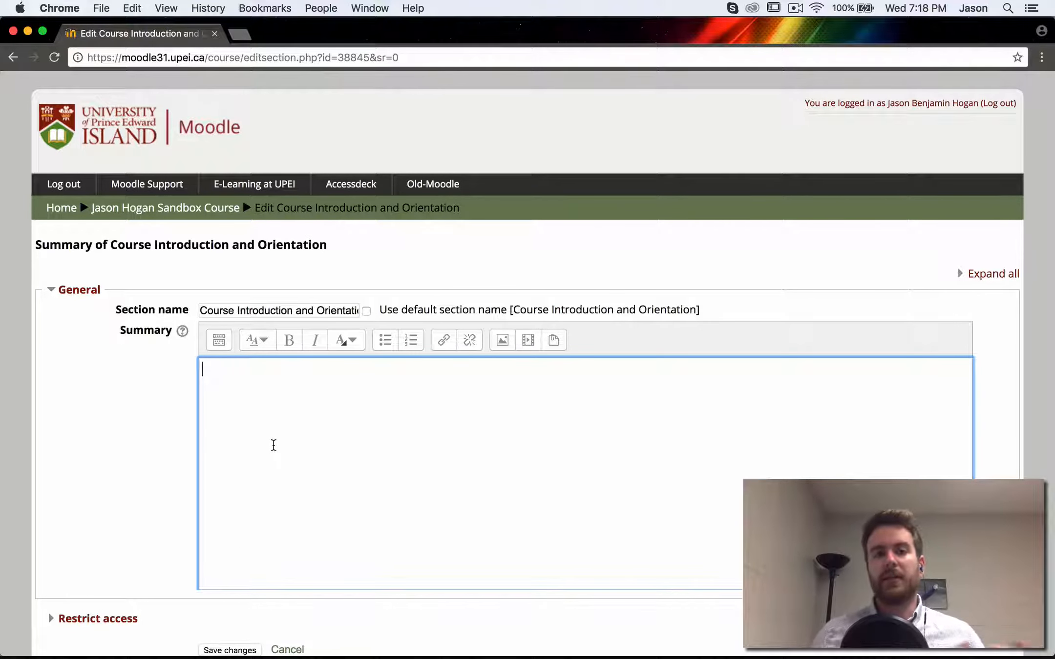
text(This)
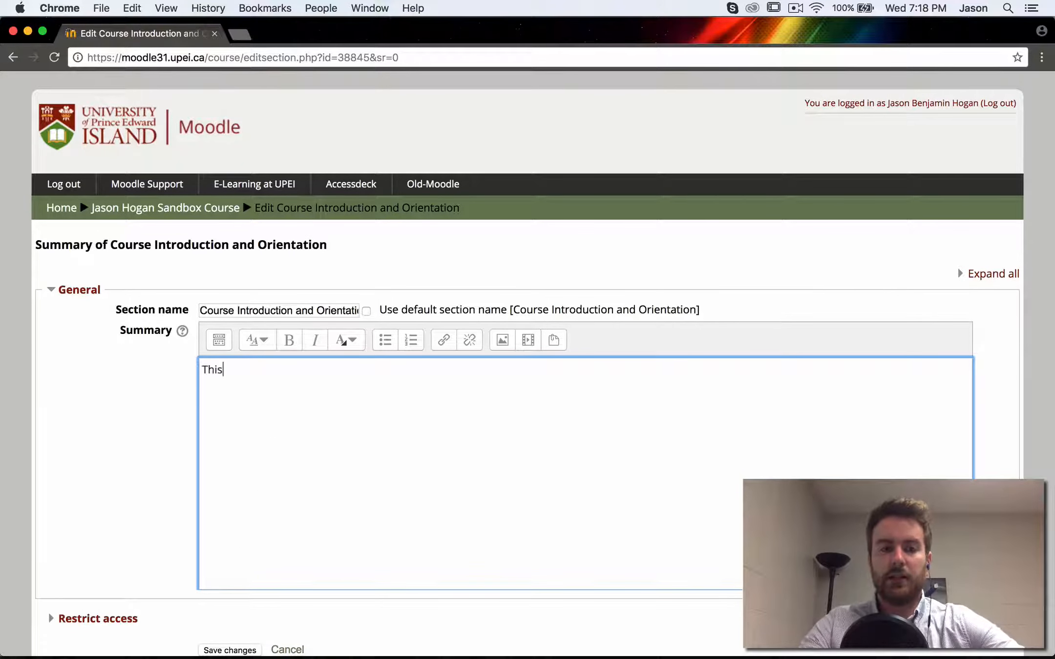
text( text is)
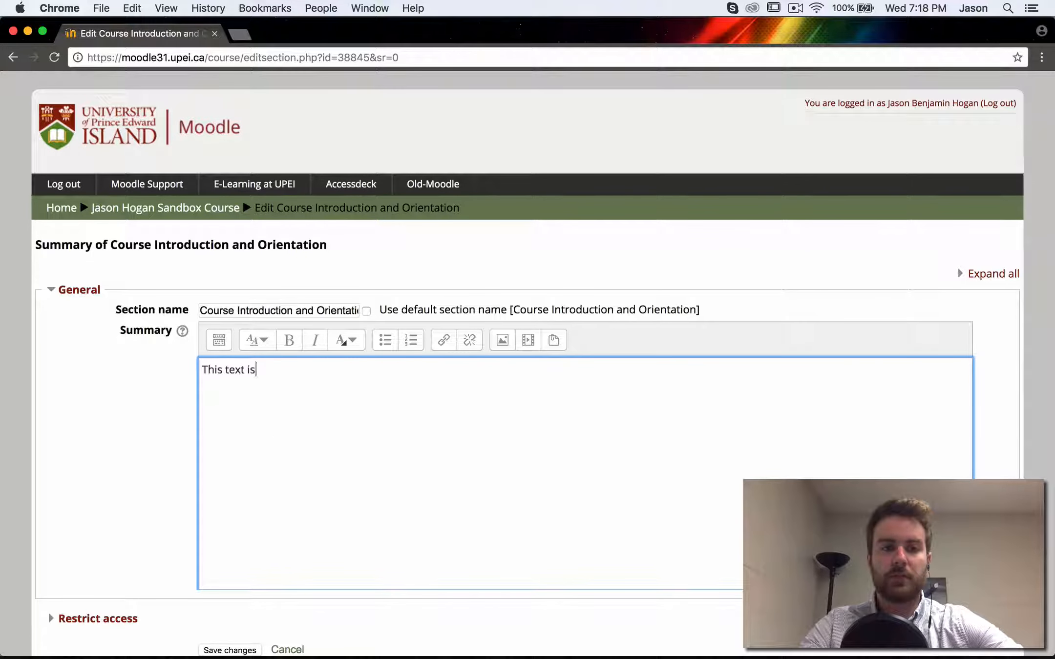
text( always at the top.)
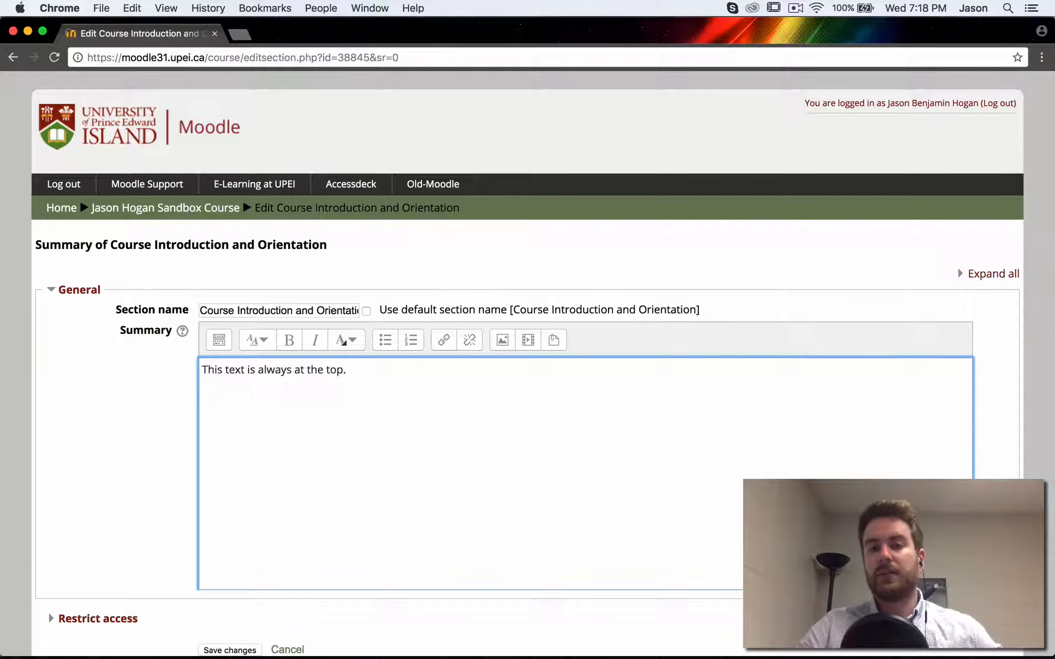
Step: Expand the Restrict access settings of the Course Introduction and Orientation section
scroll(269, 494, down, 1)
scroll(269, 494, down, 2)
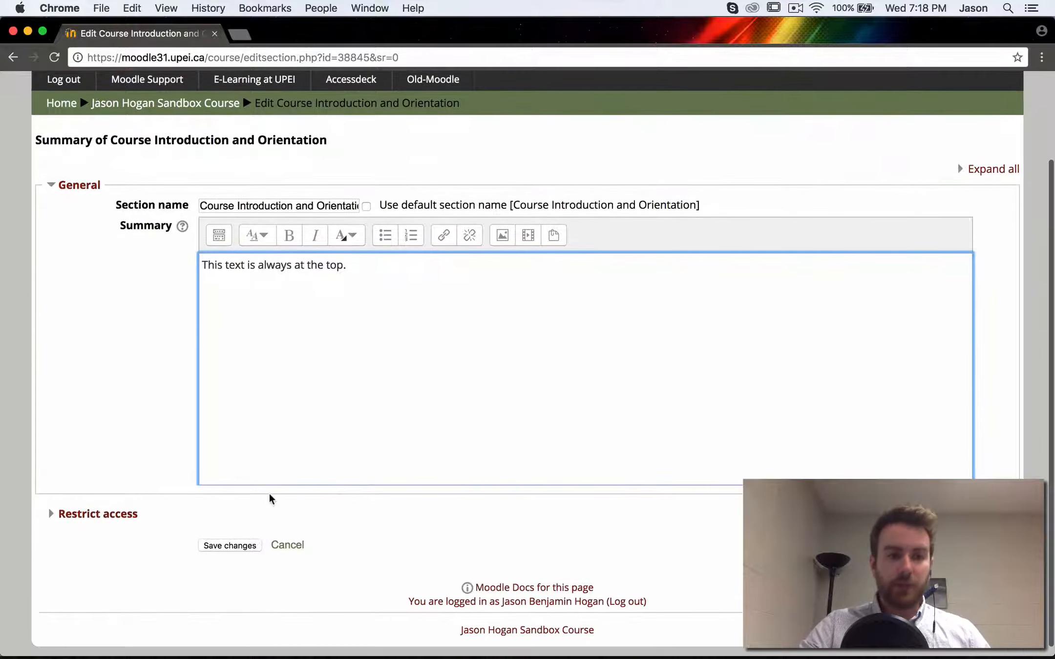
click(121, 520)
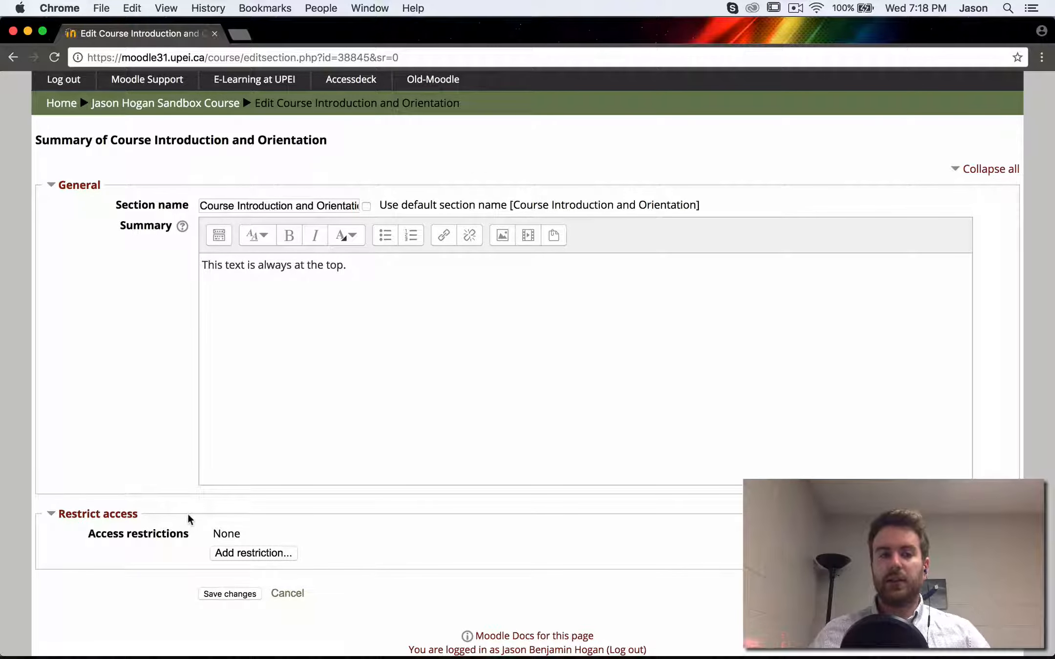
Step: Add a date access restriction from 22 August 2018 and set it to hide the section from students who do not meet it
click(263, 557)
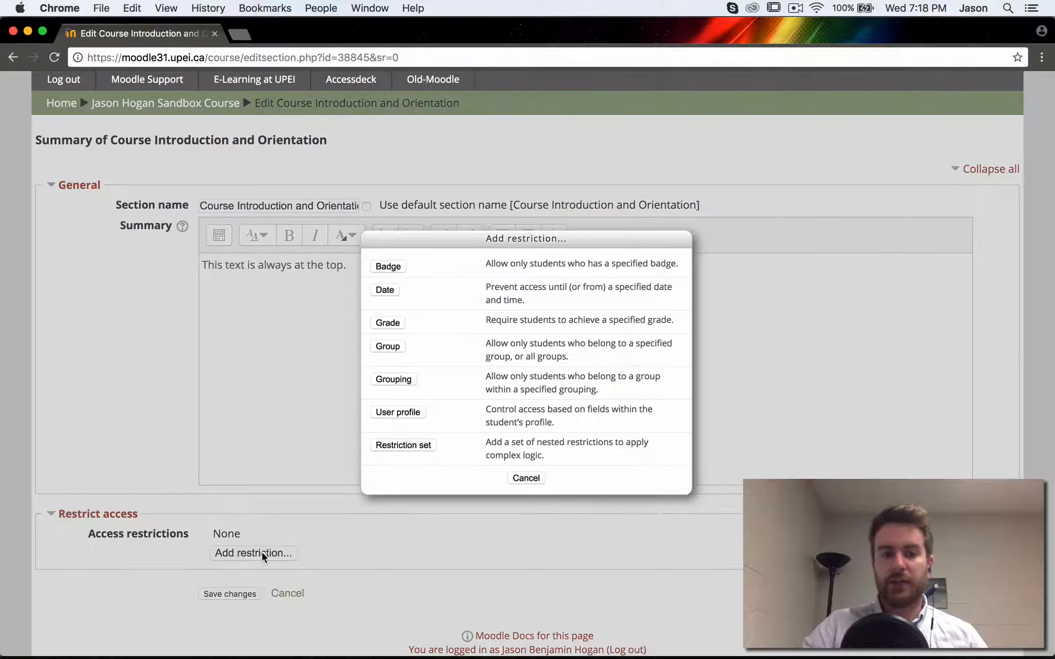
click(385, 291)
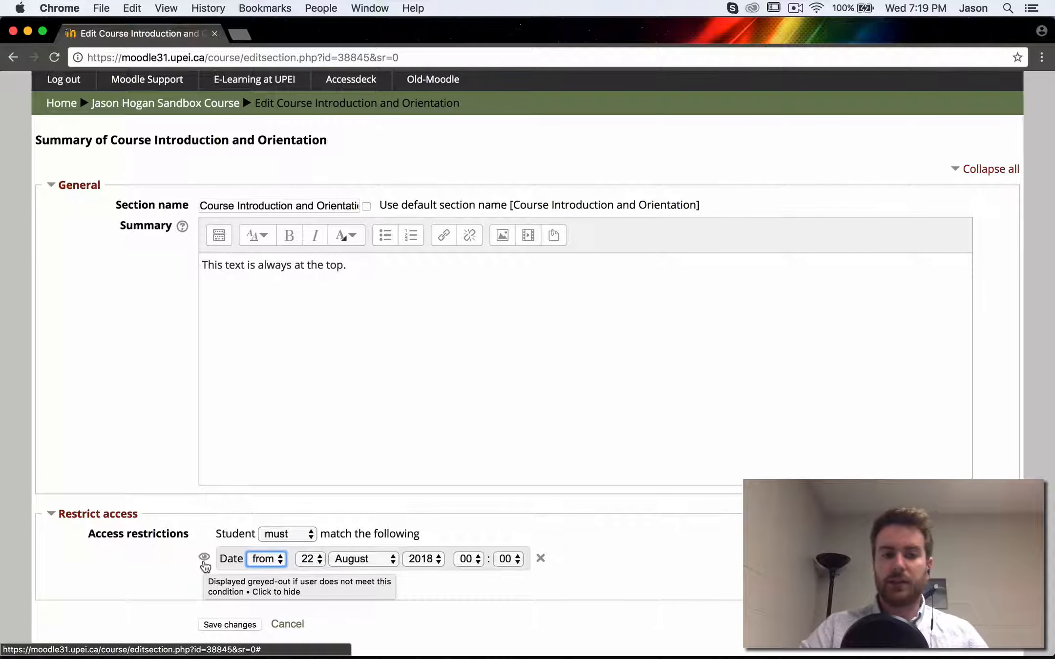
click(204, 562)
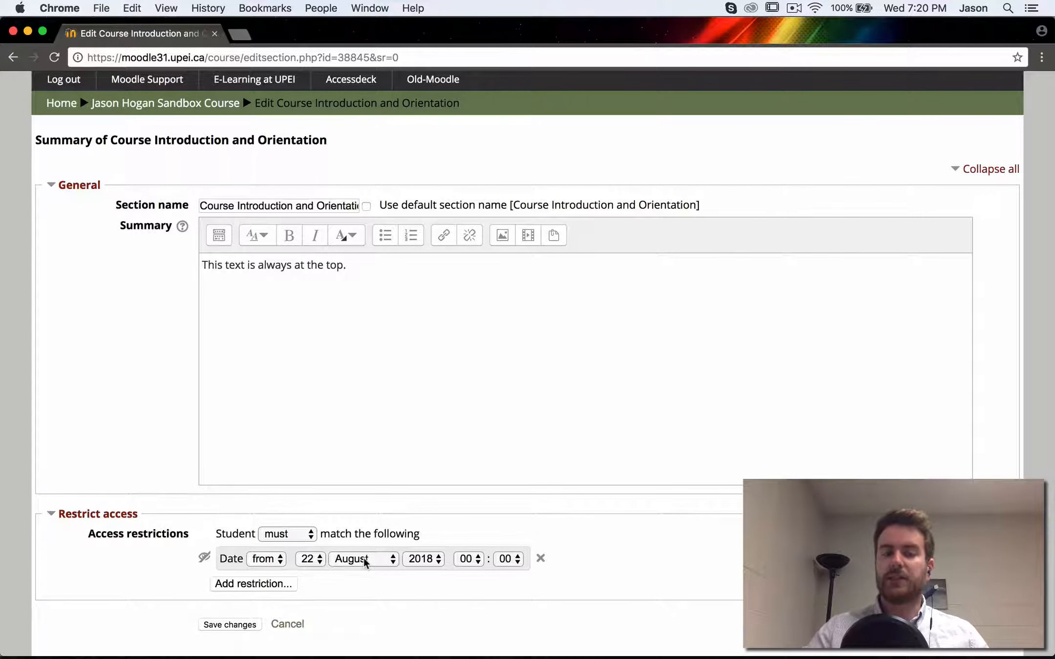
click(245, 588)
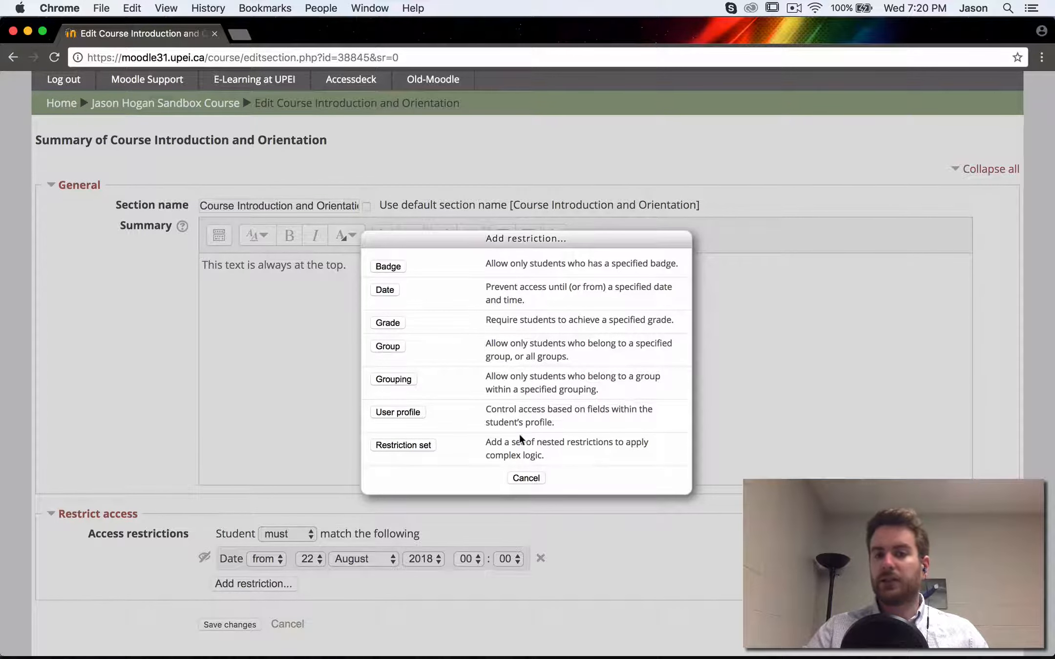
click(529, 476)
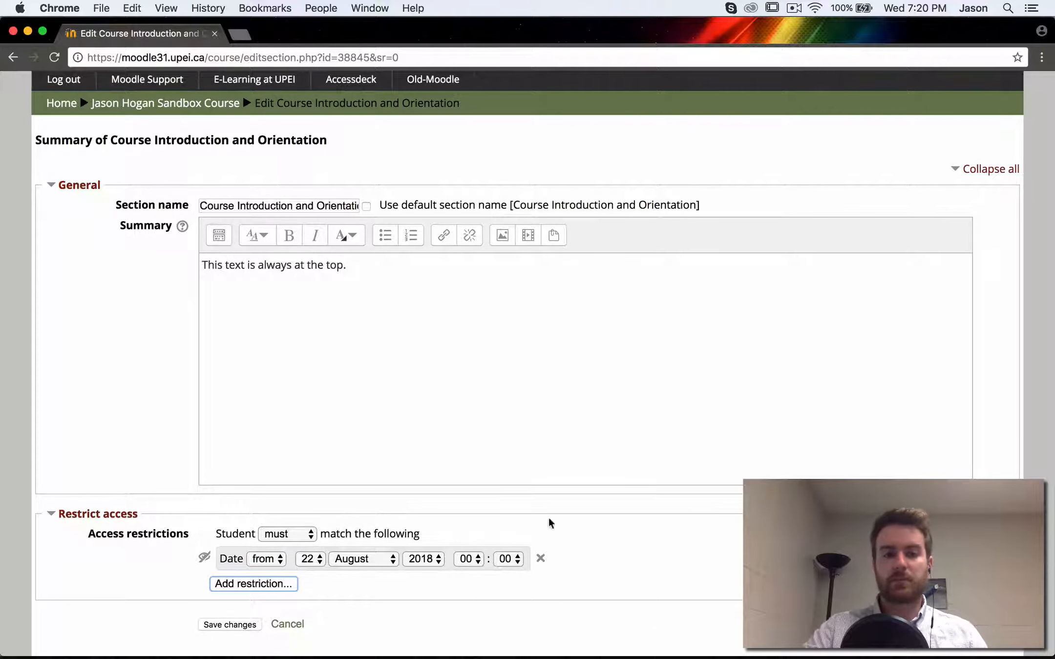
Step: Delete the date restriction and save the changes to the Course Introduction and Orientation section
click(540, 558)
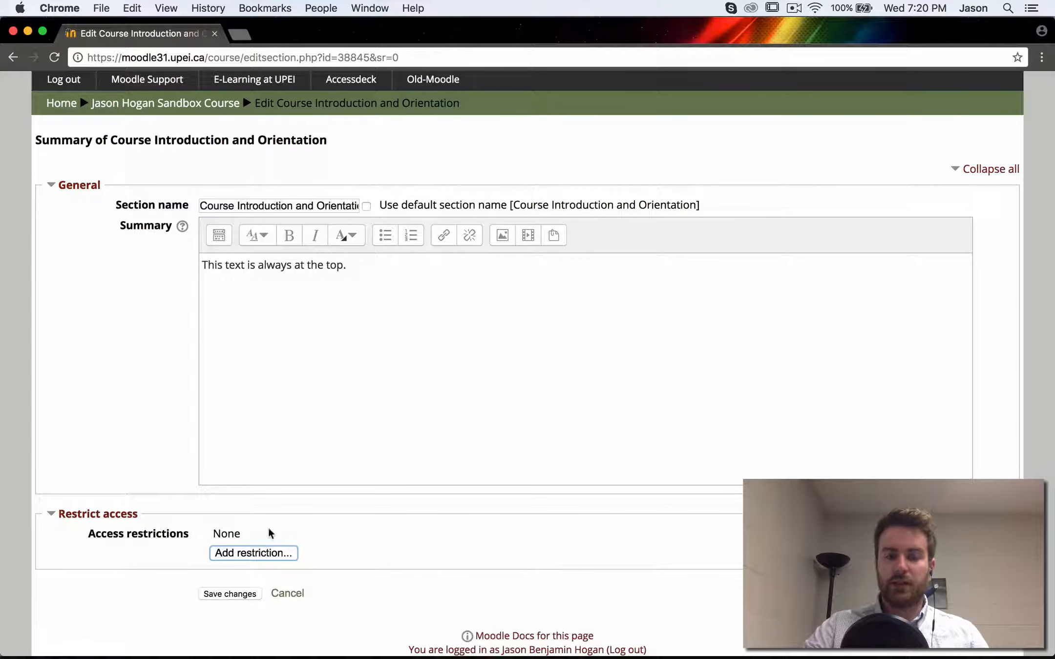
click(227, 595)
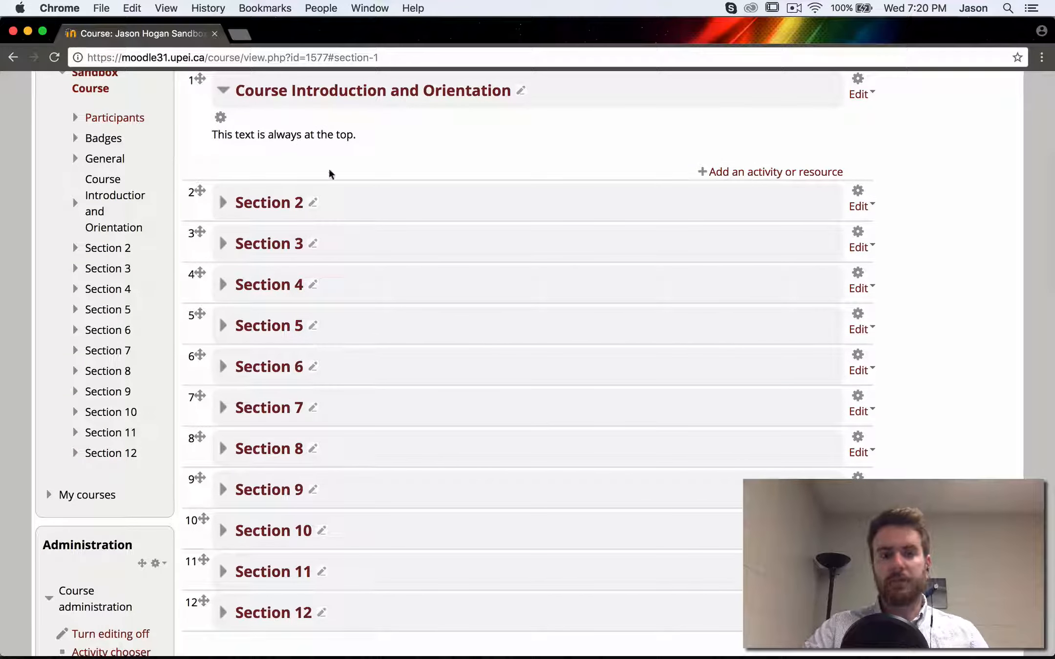
Step: Hide the Course Introduction and Orientation section from students, and show it again
scroll(341, 200, up, 5)
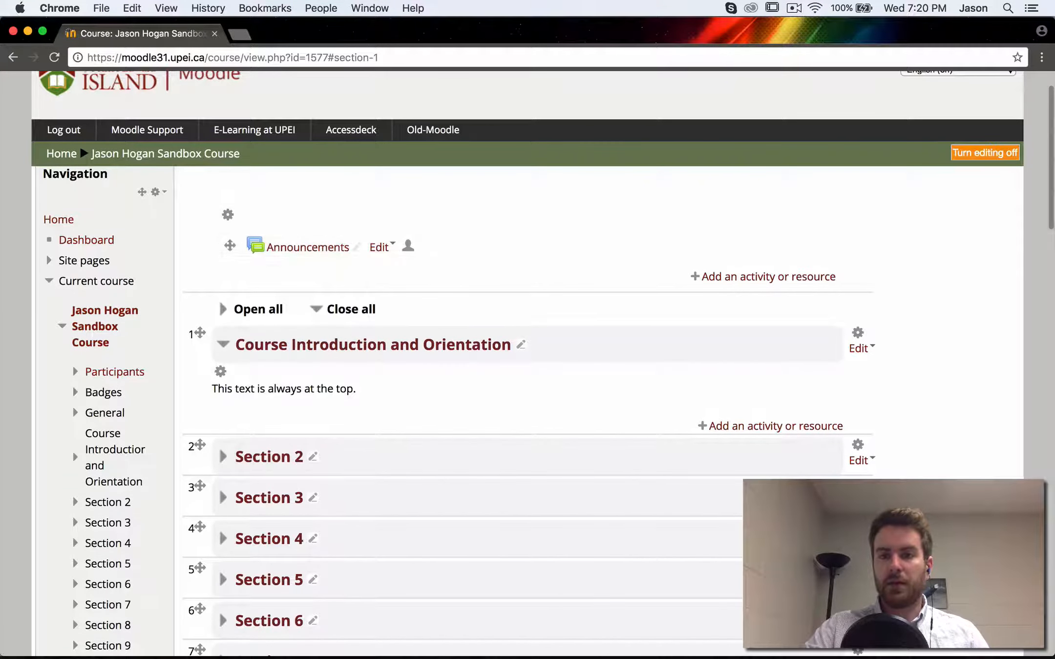
click(872, 348)
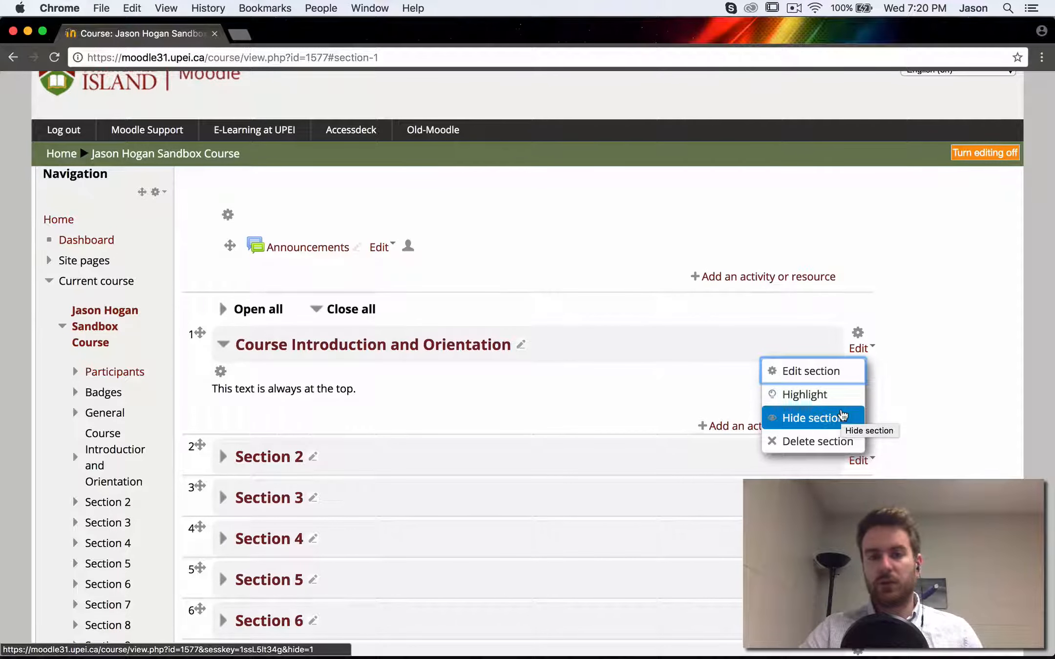
click(842, 415)
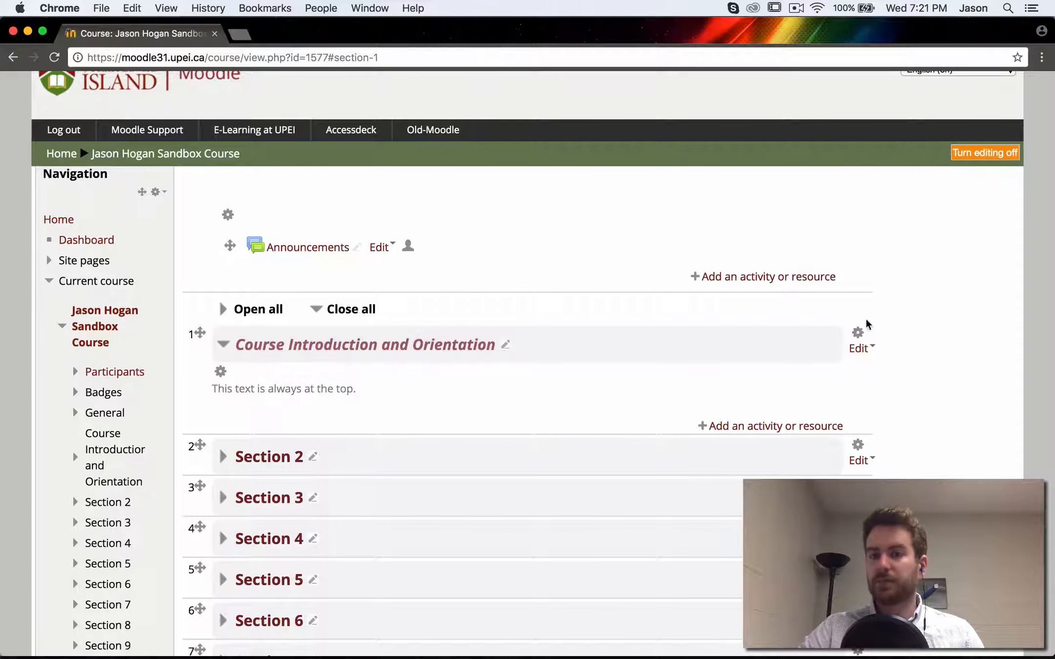
click(863, 350)
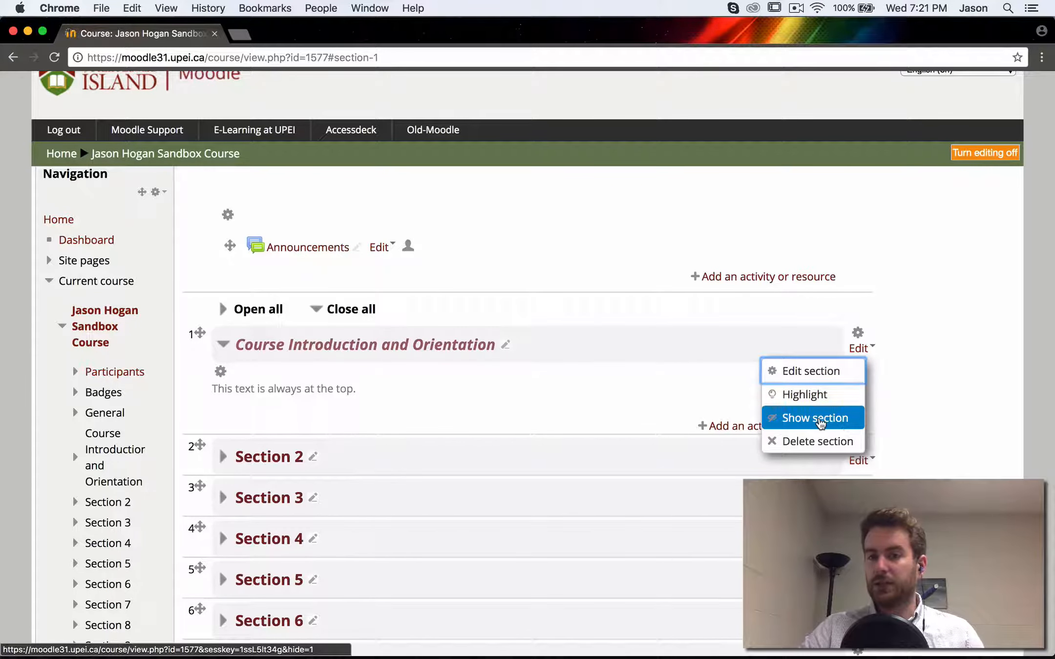
click(820, 416)
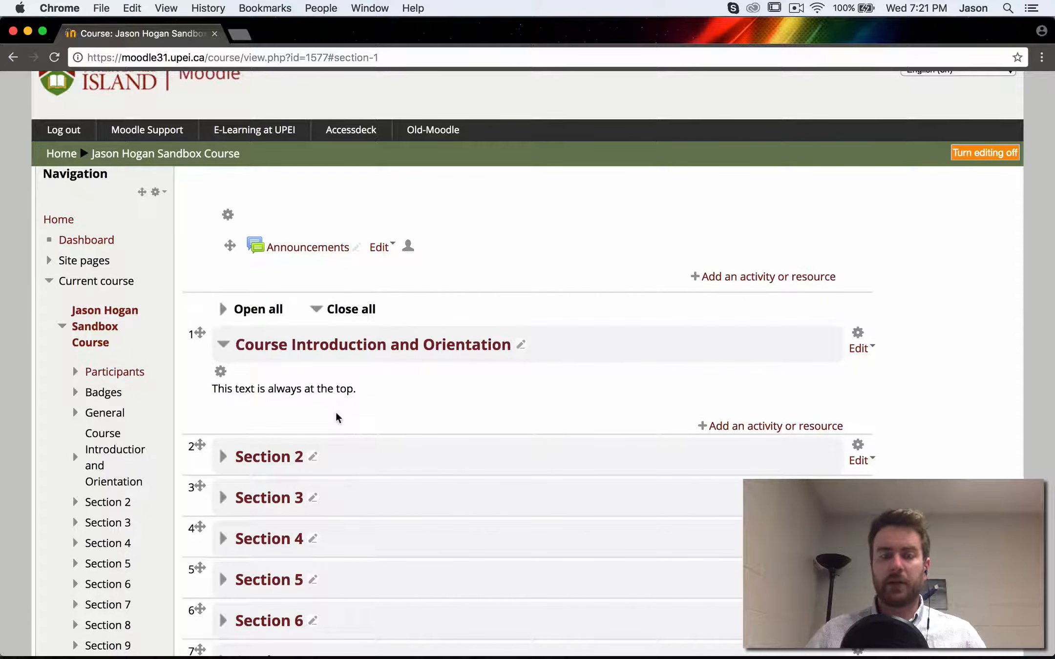
Step: Switch to Finder and add the Course Syllabus file from the Desktop folder to the course's general section, below Announcements
mouse_move(255, 657)
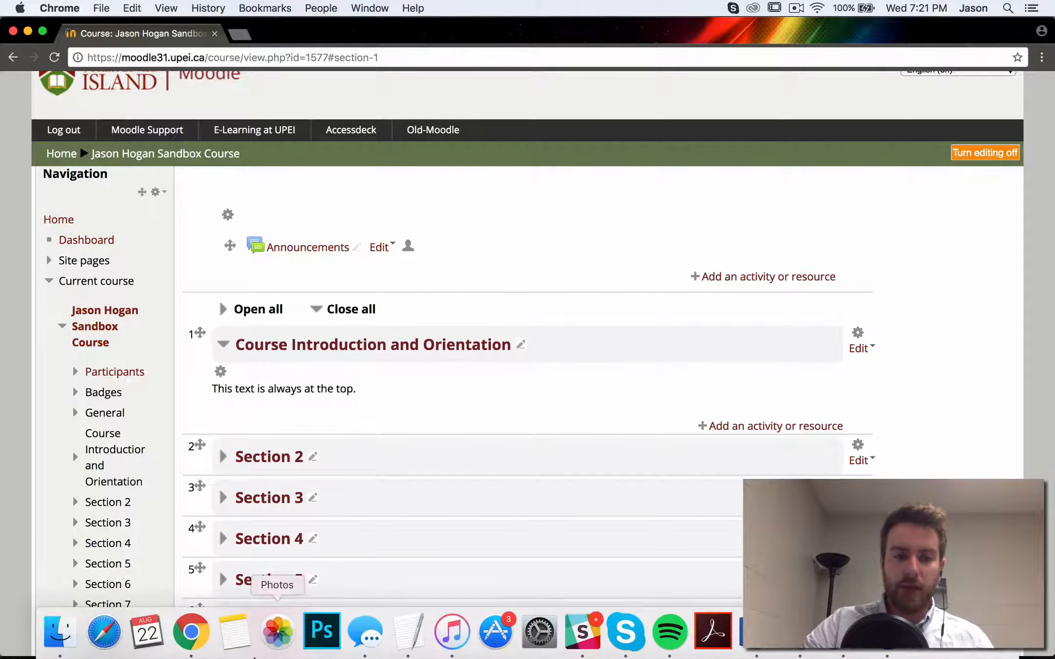
click(60, 633)
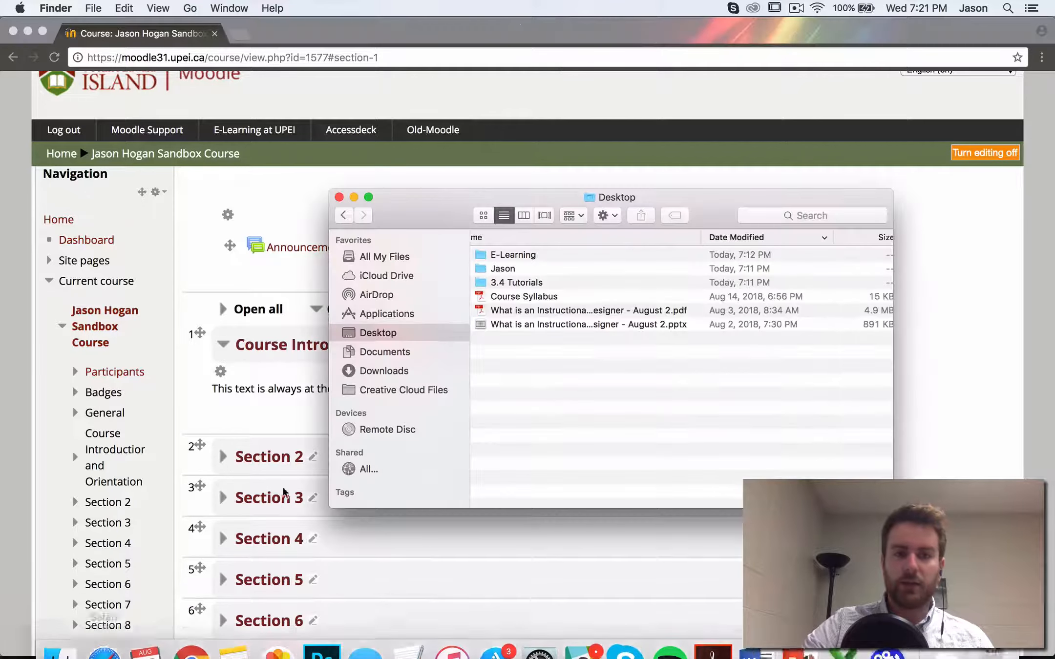
drag(446, 219, 588, 179)
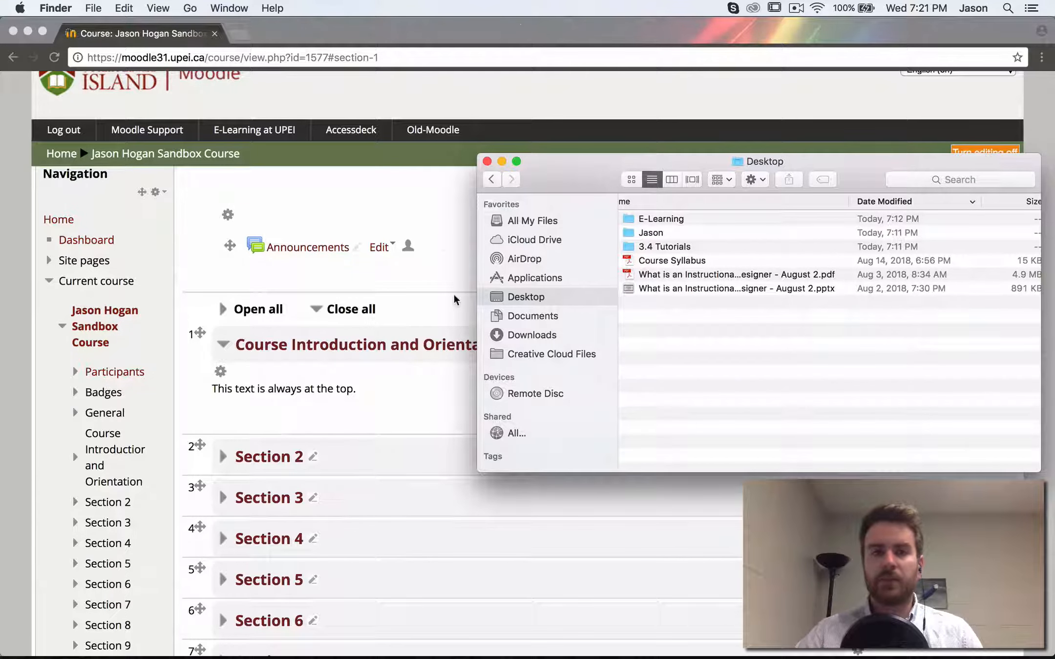
click(439, 228)
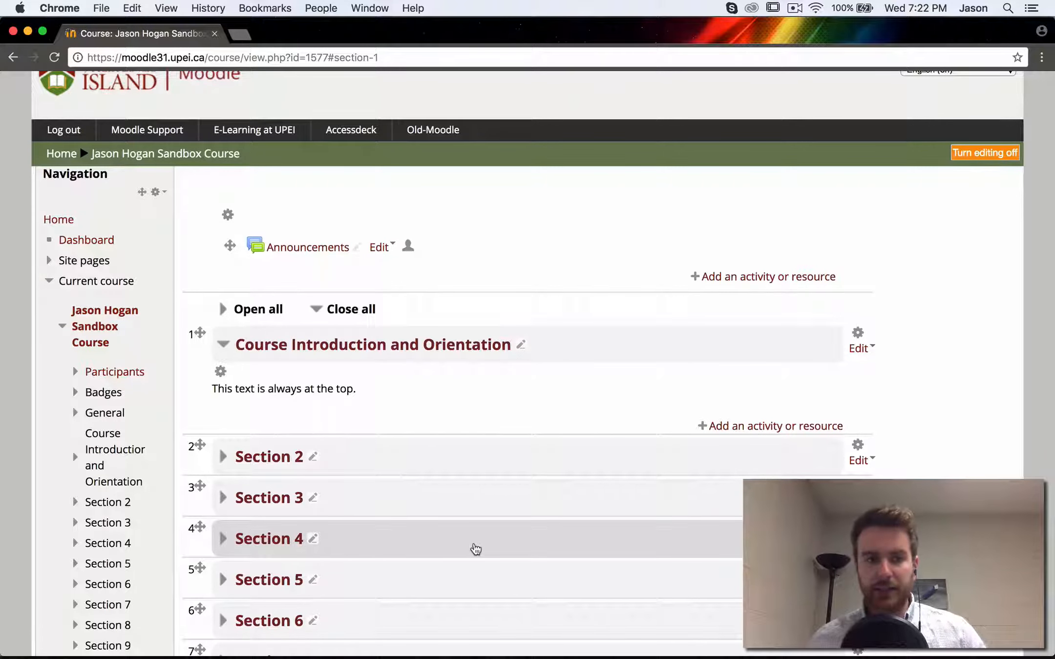
key(super+Tab)
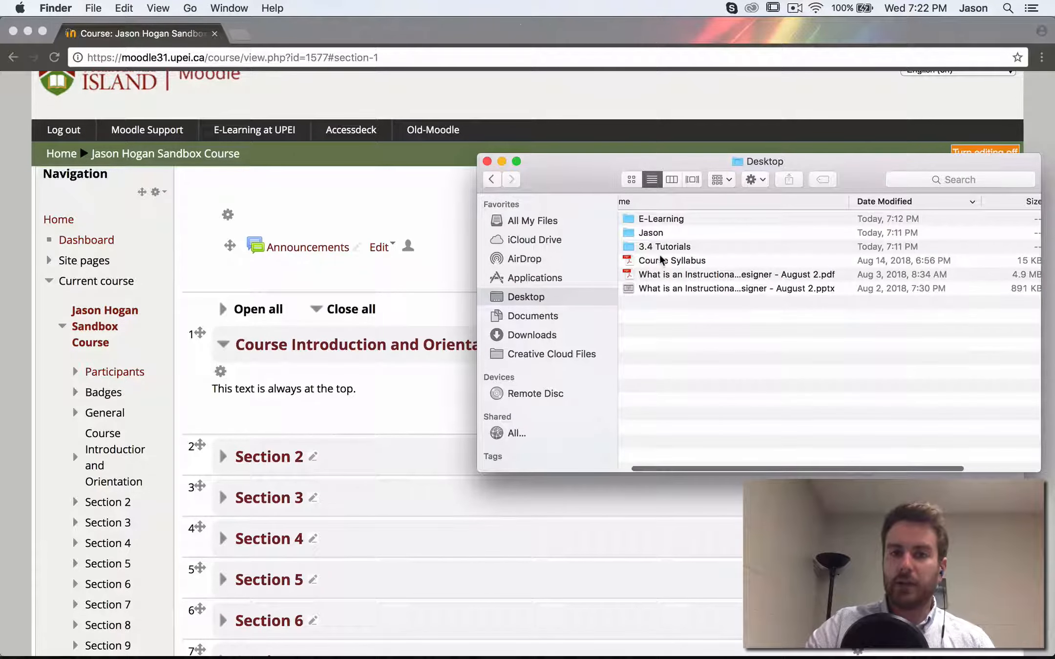
click(685, 264)
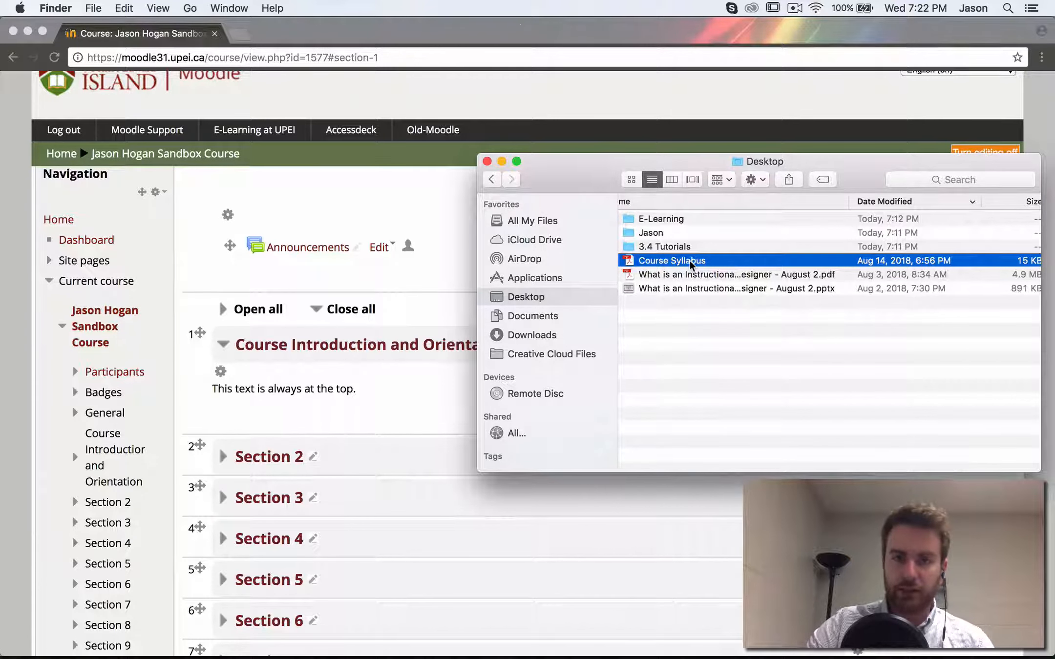
drag(691, 264, 330, 271)
Step: Move Course Syllabus above Announcements and into the Course Introduction and Orientation section, and return it below Announcements
scroll(331, 273, down, 5)
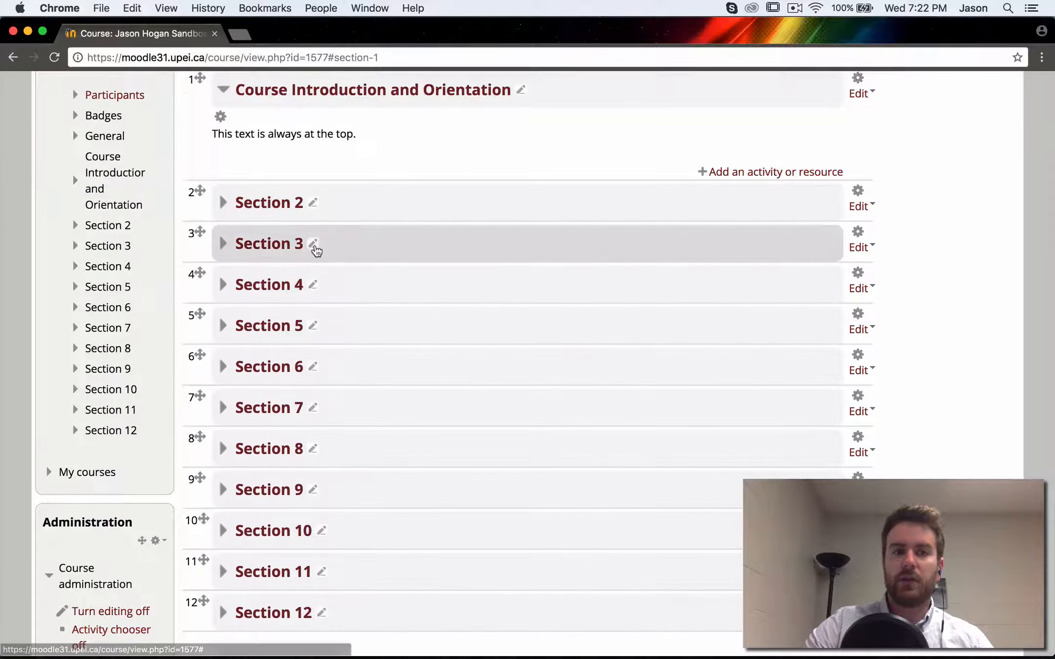
scroll(317, 250, up, 4)
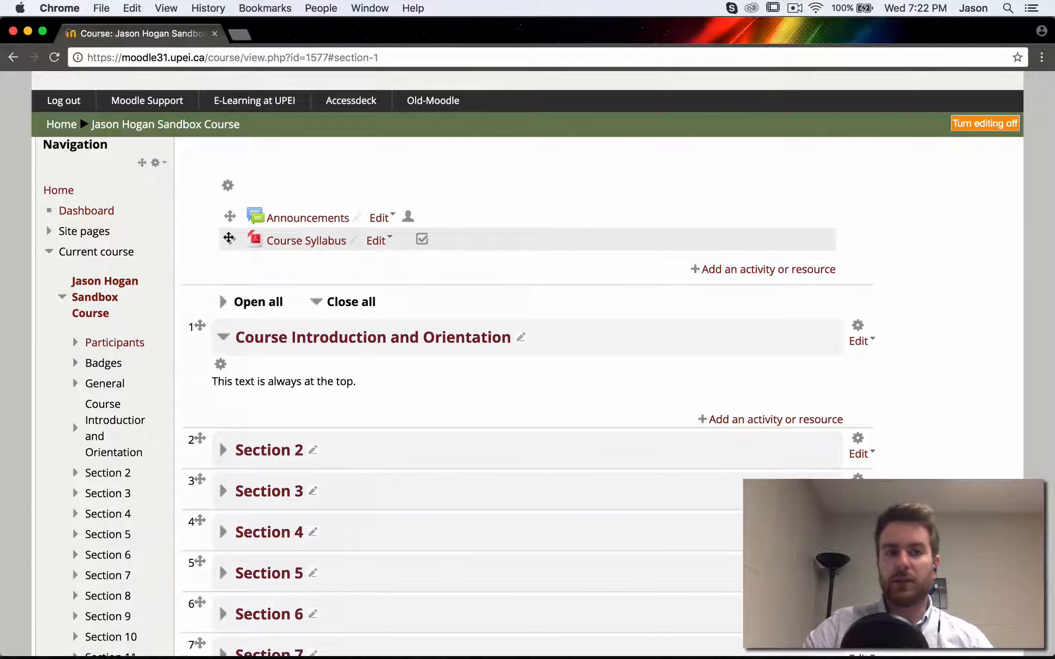
drag(229, 239, 229, 216)
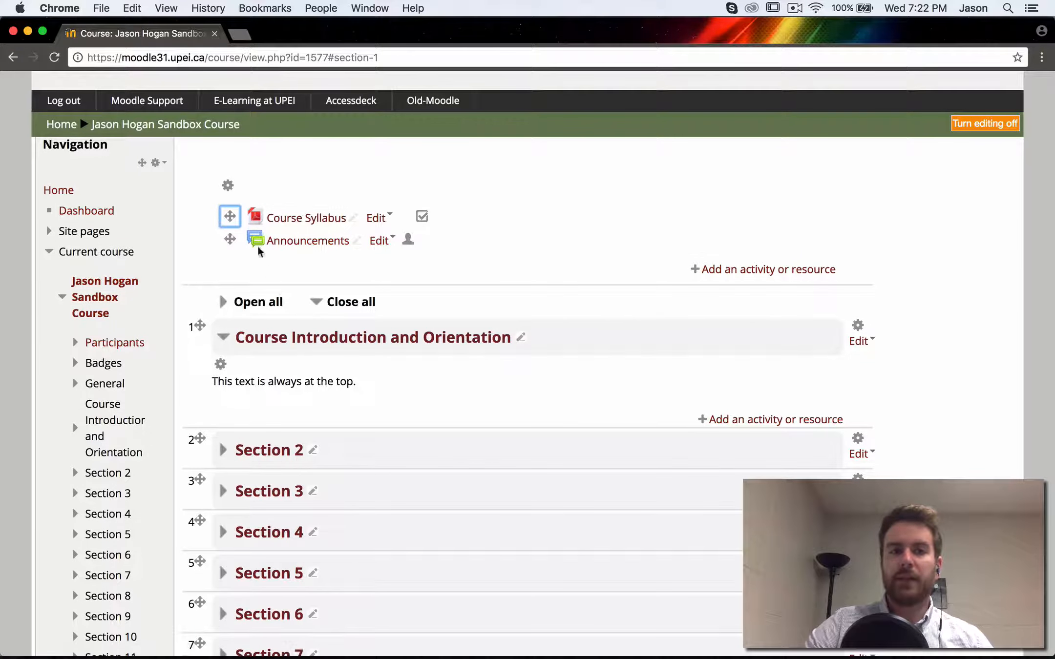
drag(230, 216, 235, 405)
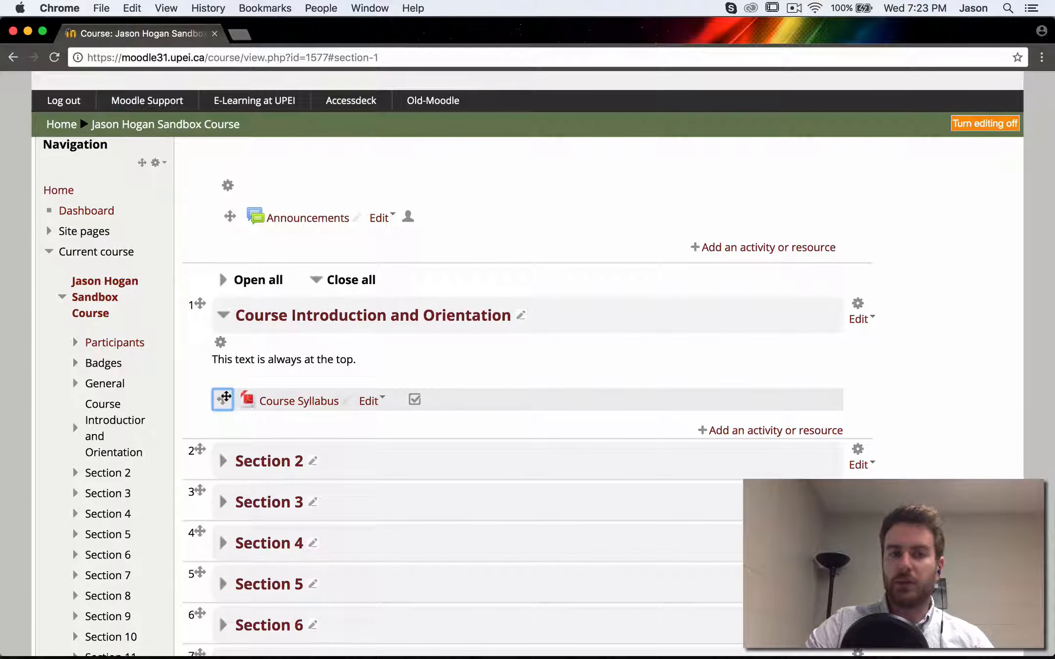
drag(225, 395, 229, 239)
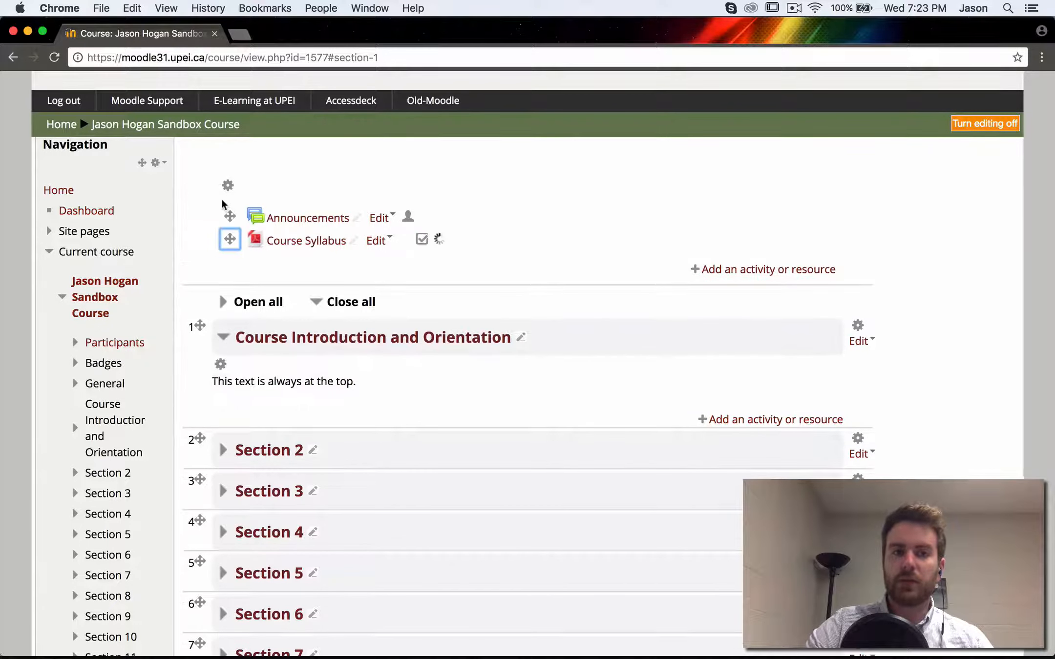
Step: Expand all the sections on the course page
click(225, 450)
click(225, 450)
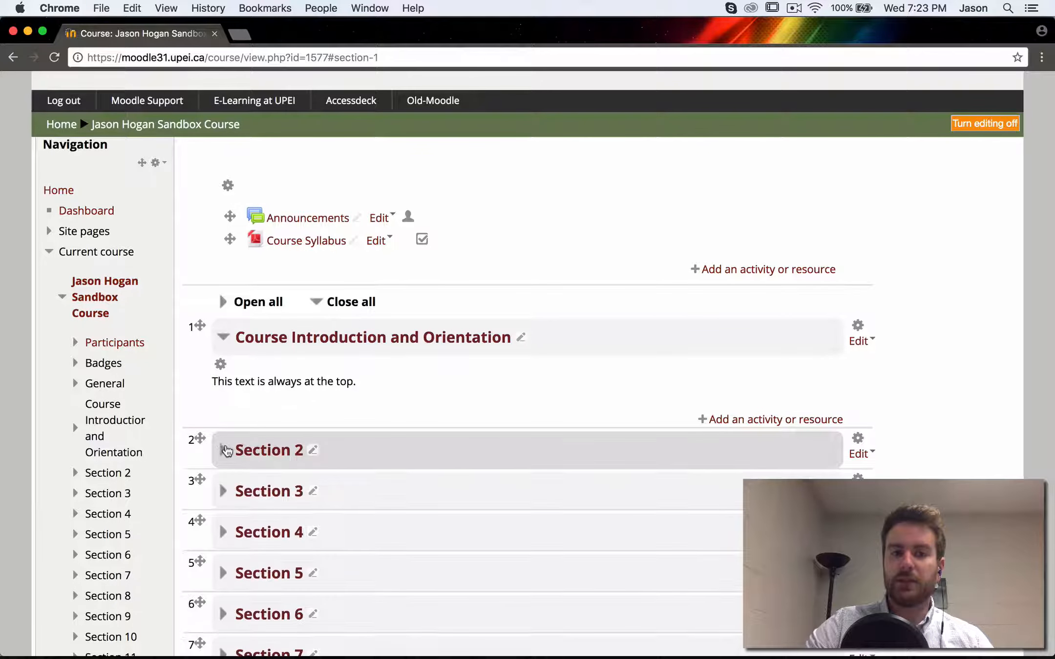
mouse_move(228, 240)
mouse_down()
mouse_move(261, 464)
mouse_move(229, 445)
mouse_move(230, 238)
mouse_move(230, 268)
mouse_move(230, 247)
mouse_up()
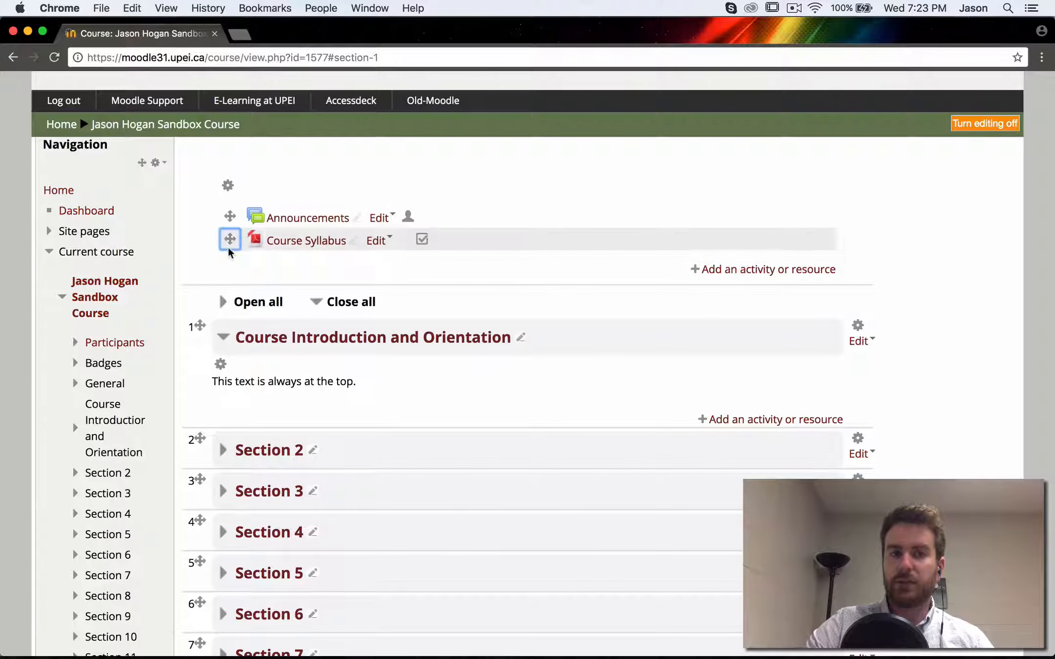
click(263, 298)
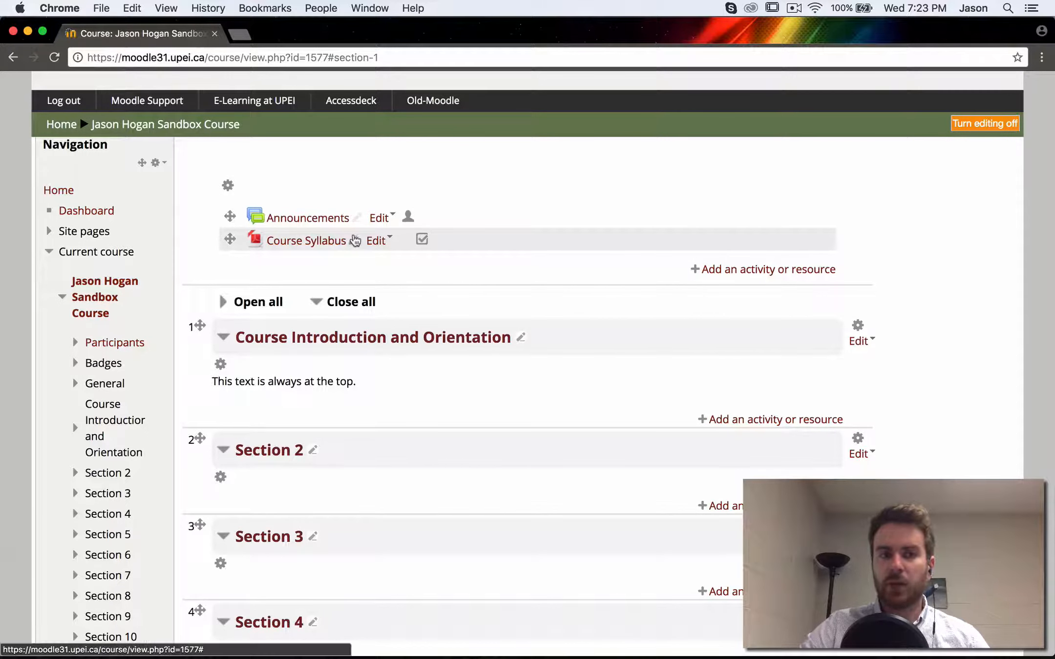
Step: Rename the Course Syllabus file resource as "Course Syllabus - Required by August 22"
click(357, 241)
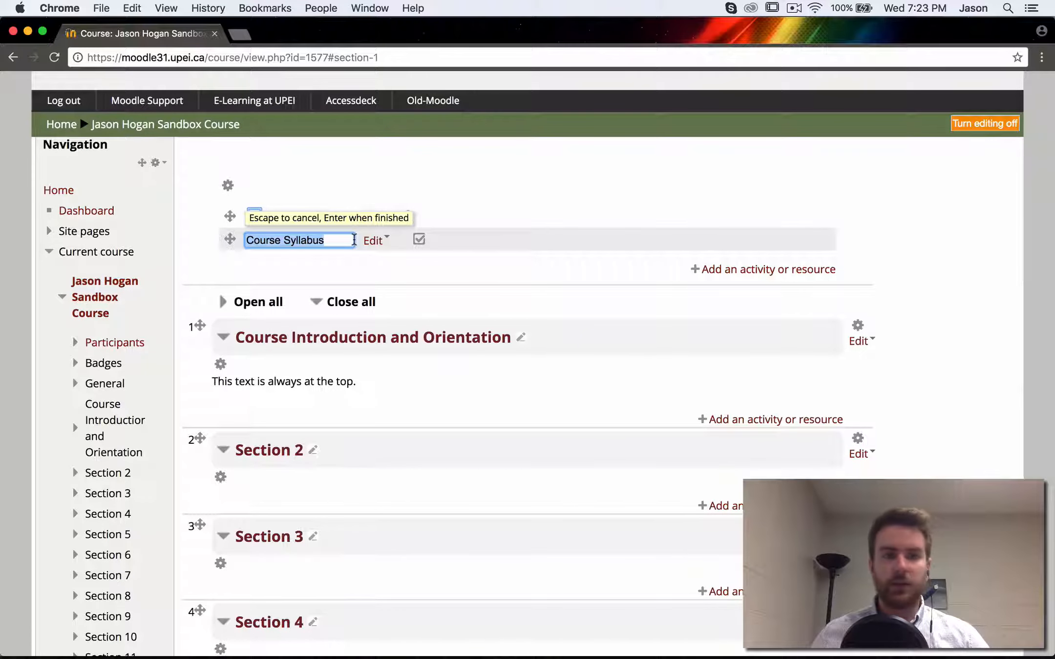
key(Right)
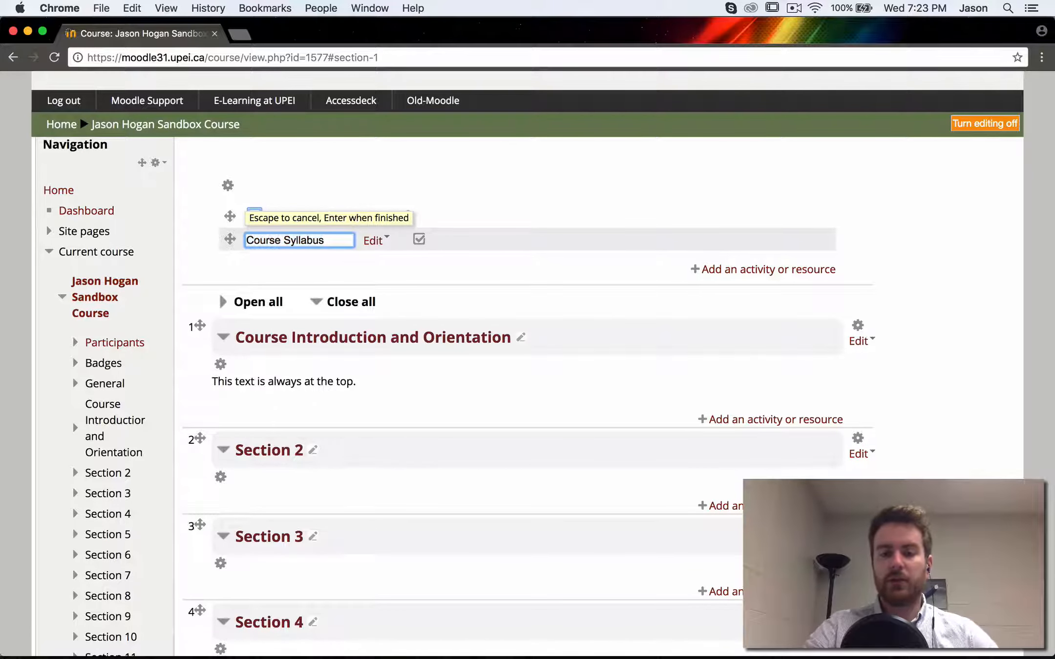
text(- Requi)
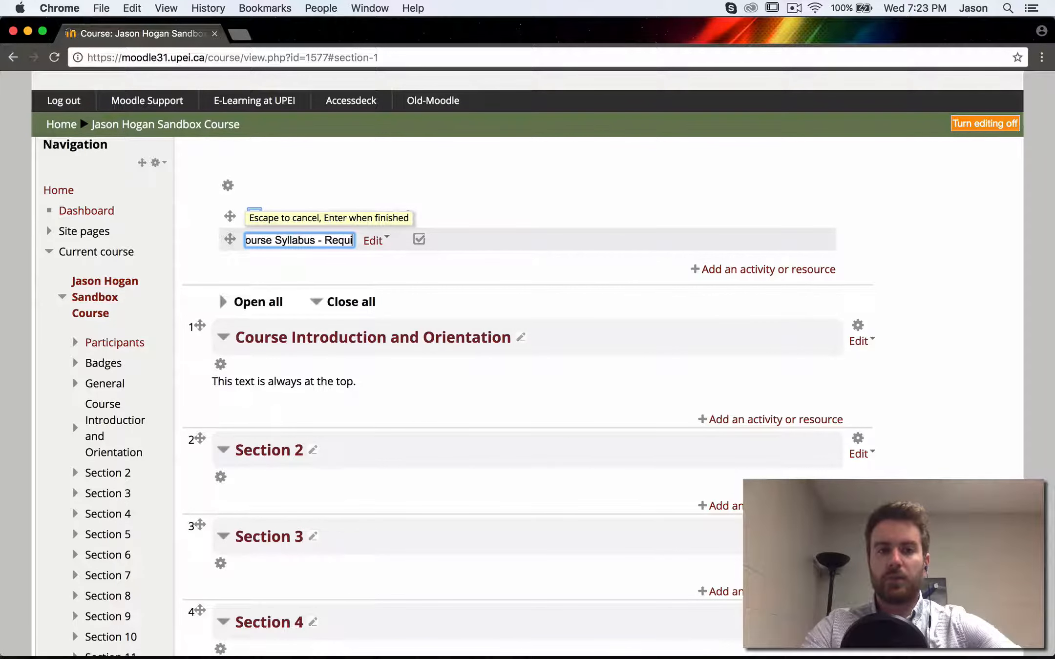
text(red by Au)
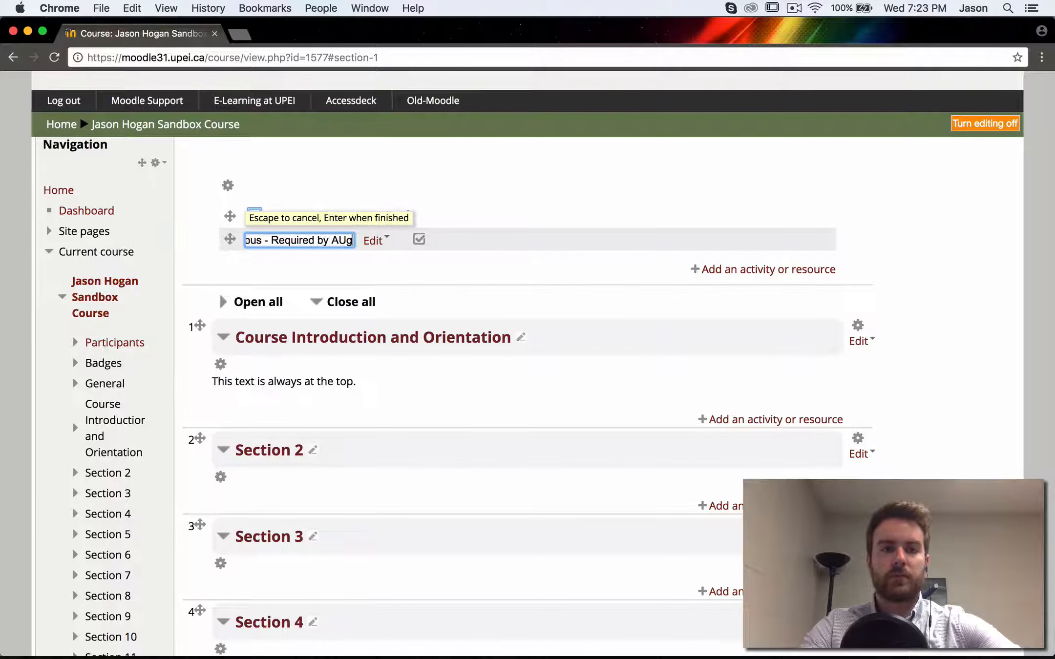
text(gust 22)
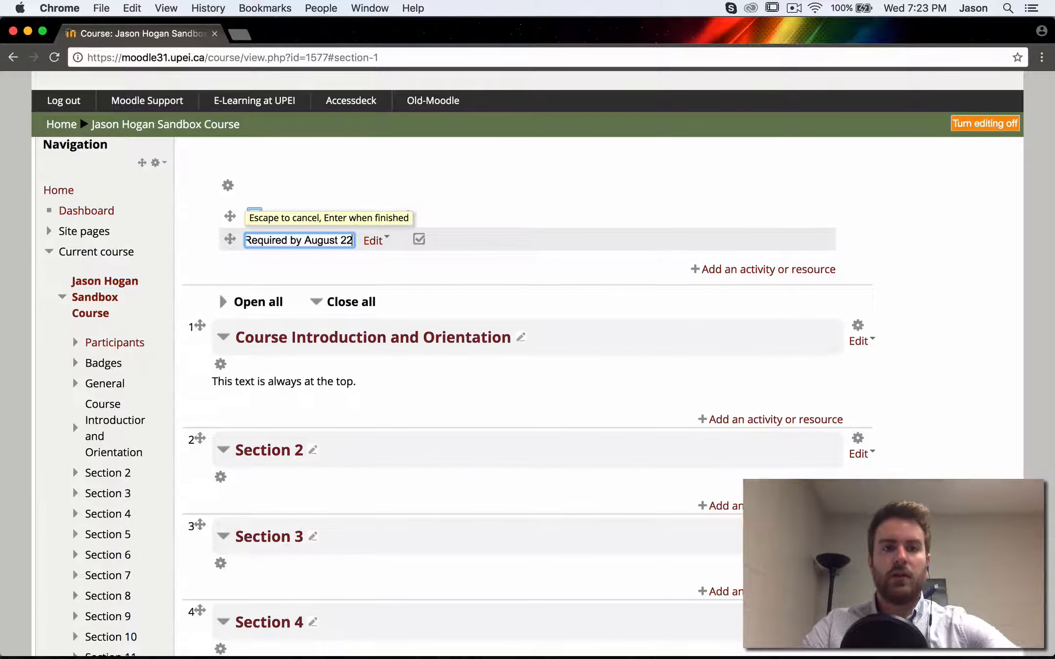
key(Return)
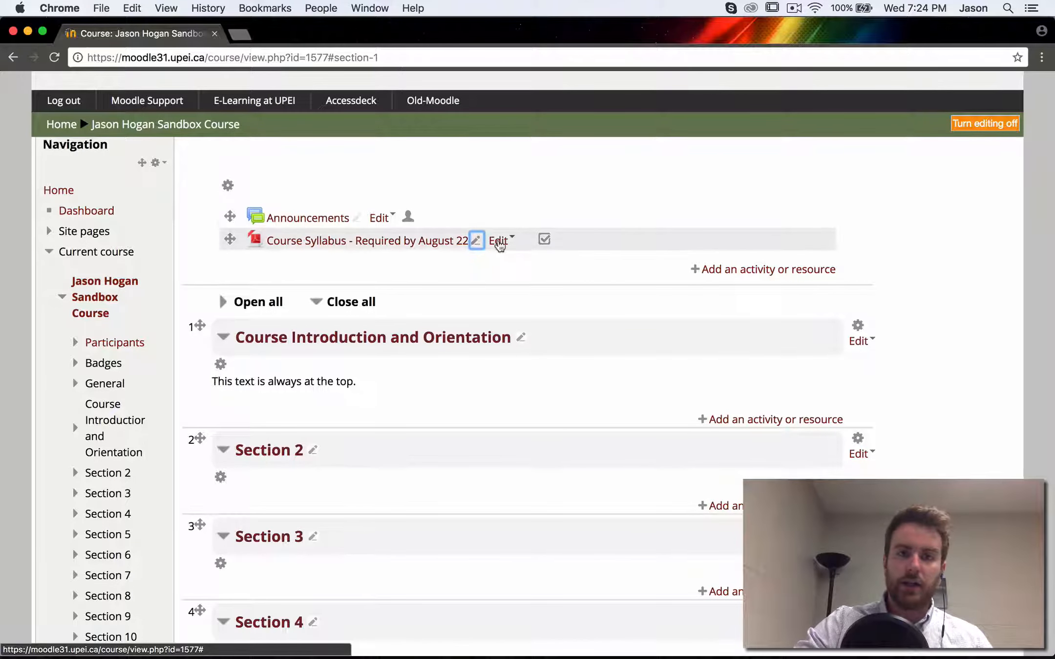
Step: Indent the course syllabus resource one level to the right, and move it back to its original indentation
click(498, 242)
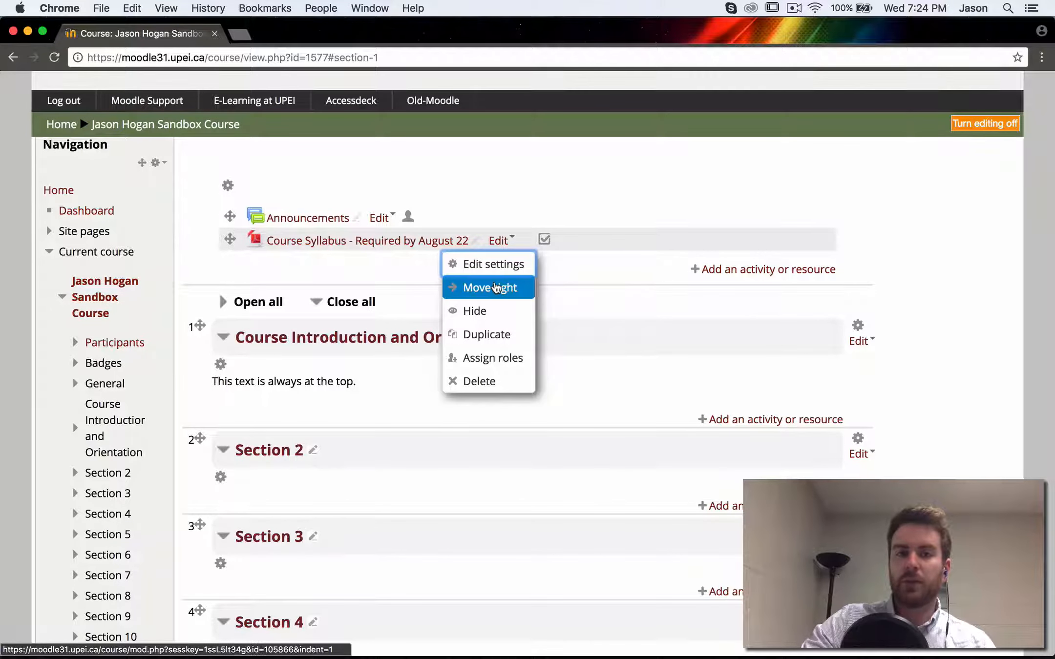
click(495, 288)
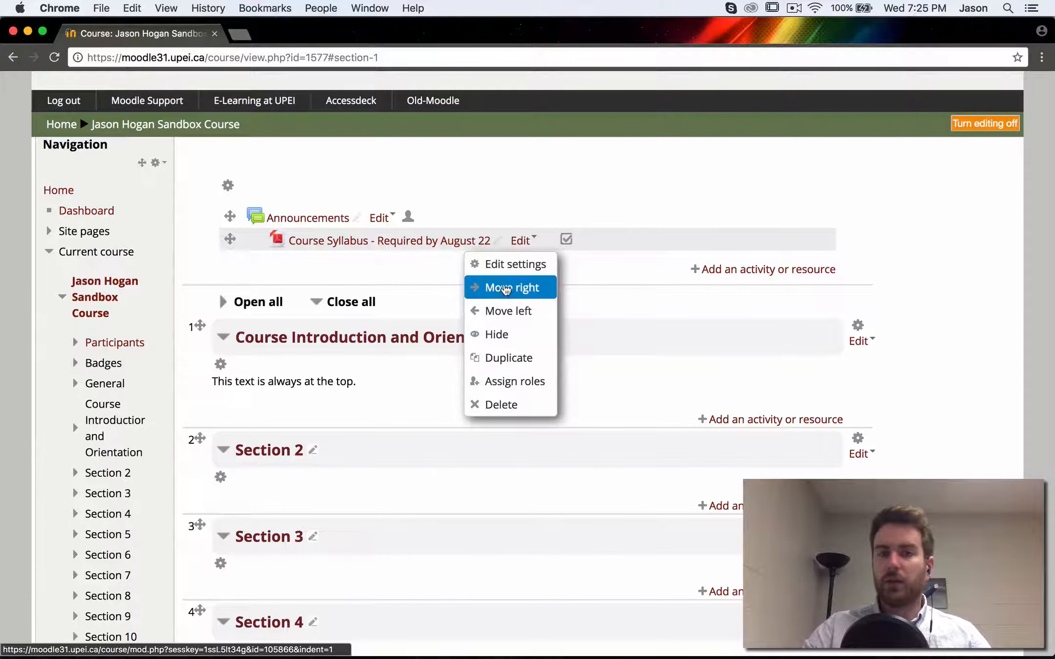
click(508, 312)
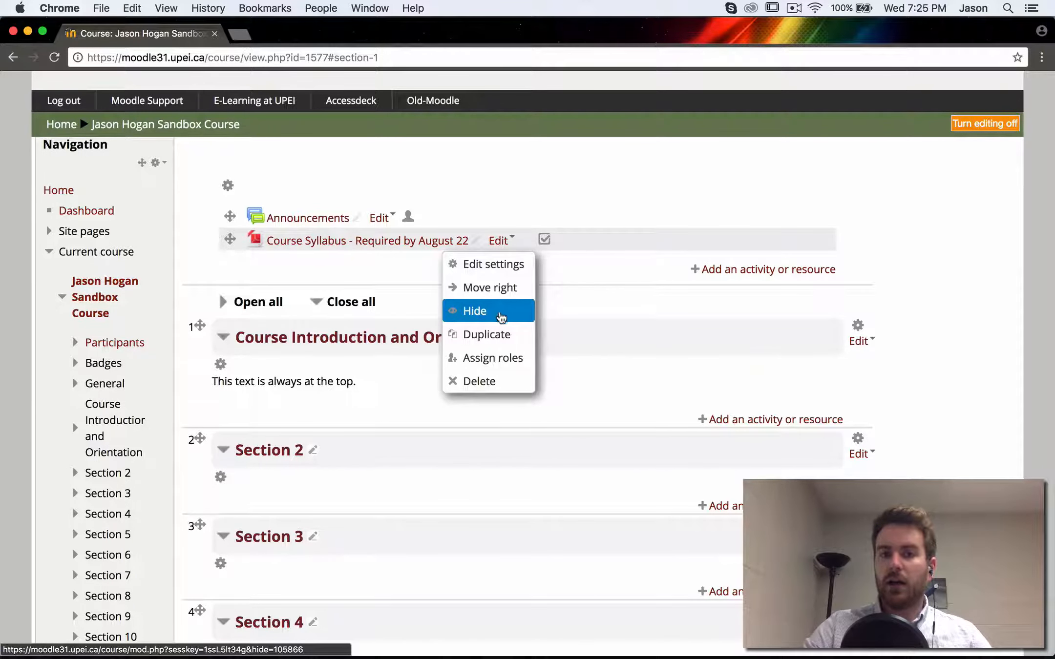
Step: Hide the course syllabus resource from students and make it visible again
click(507, 318)
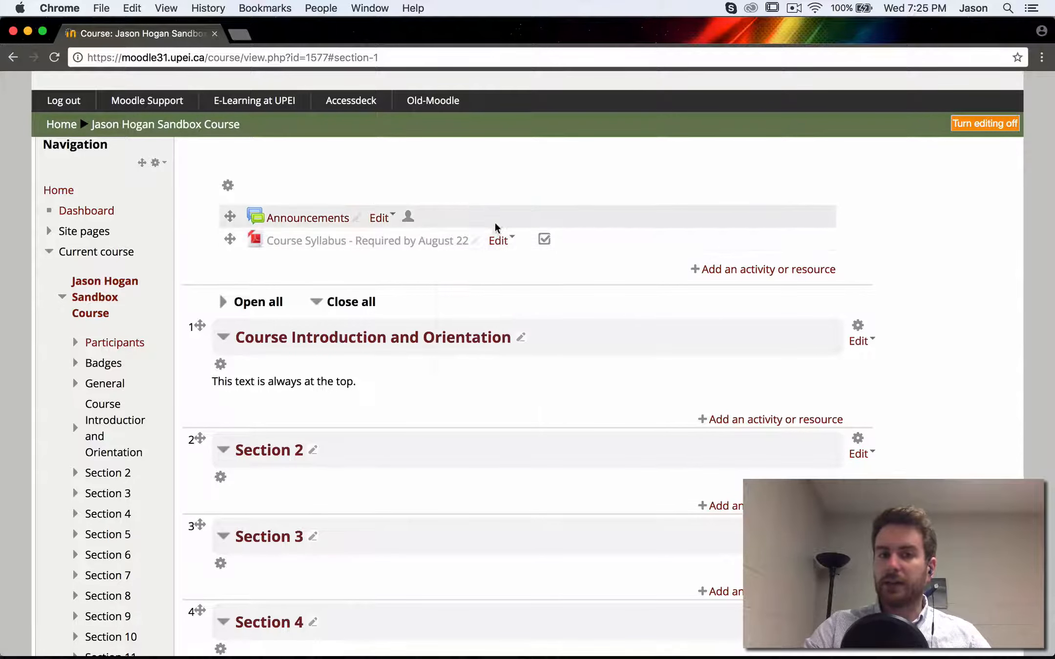
click(503, 247)
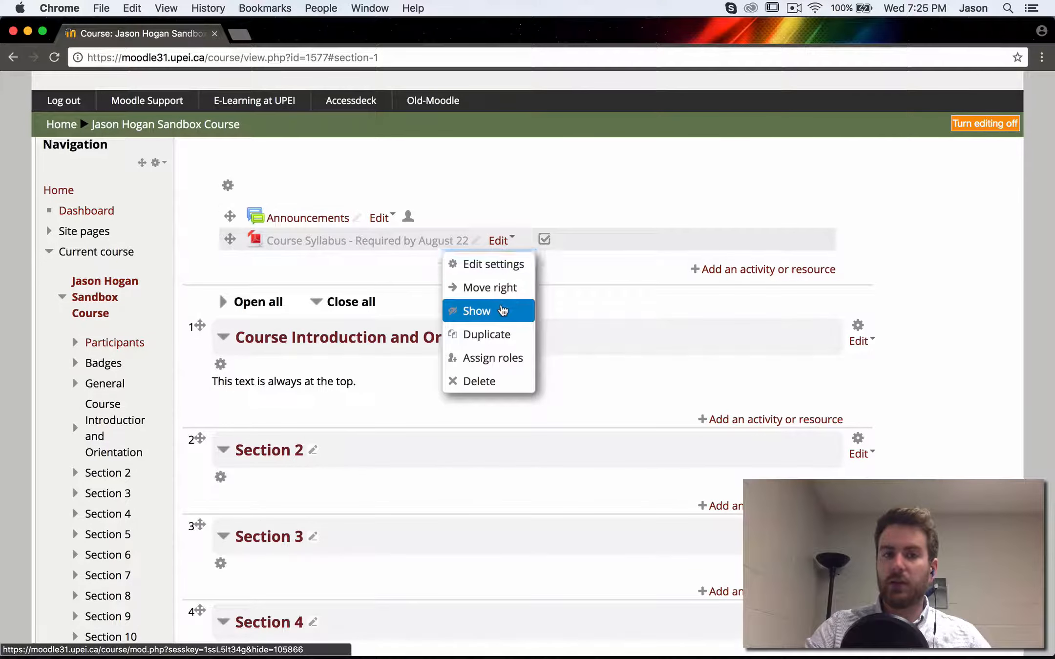
click(502, 311)
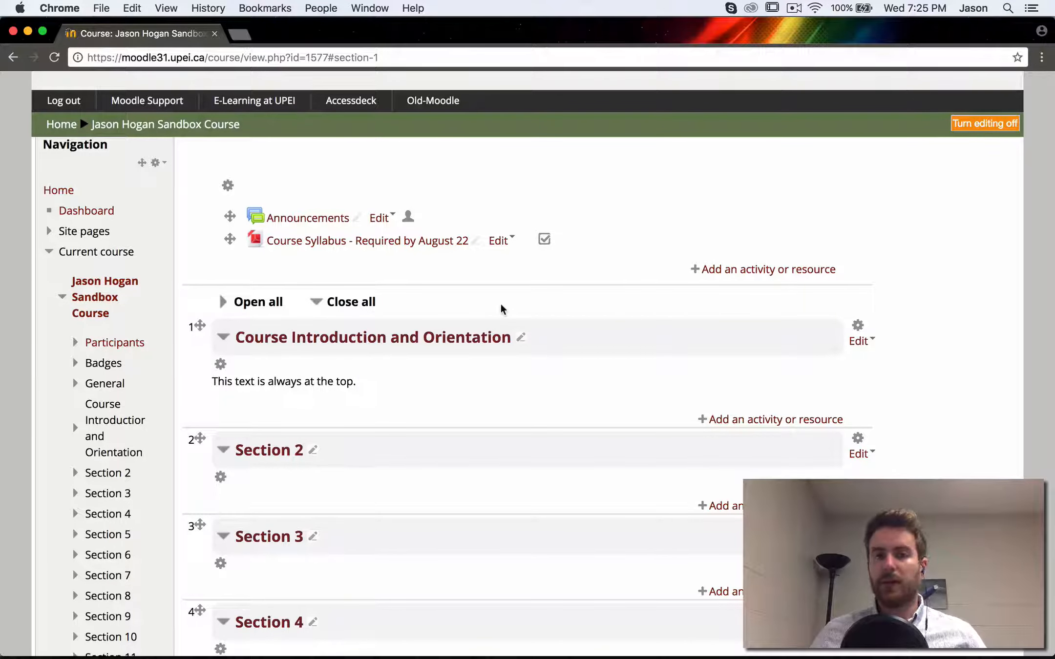
Step: Try restricting access to the course syllabus to students holding the Site-Wide Test Badge, and leave its settings without saving
click(498, 241)
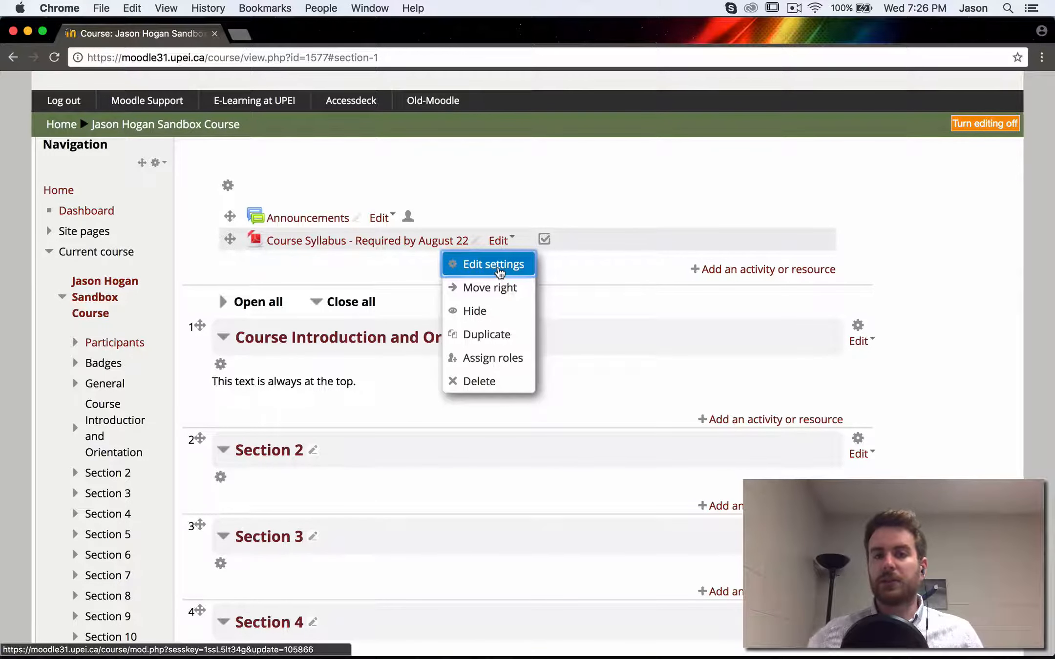
click(499, 271)
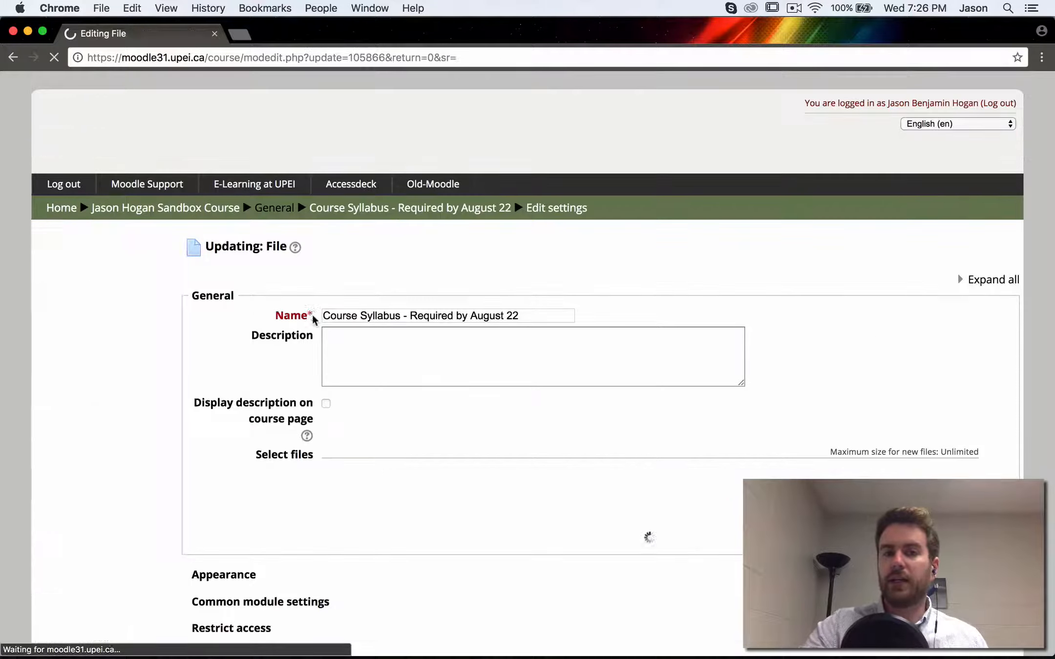
scroll(285, 425, down, 7)
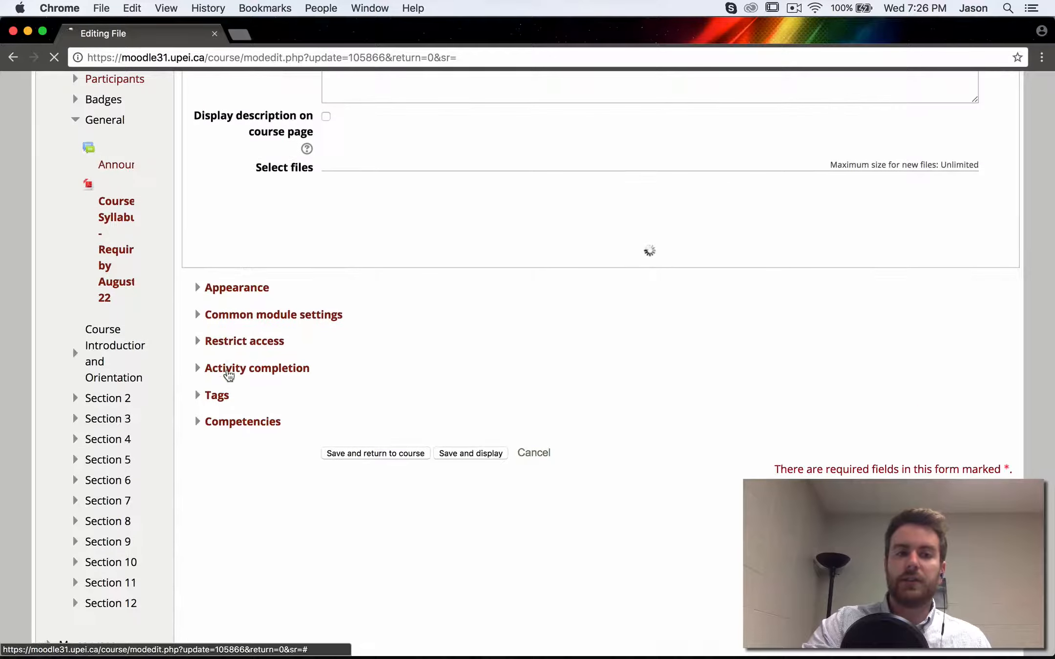
click(224, 342)
click(370, 458)
click(389, 266)
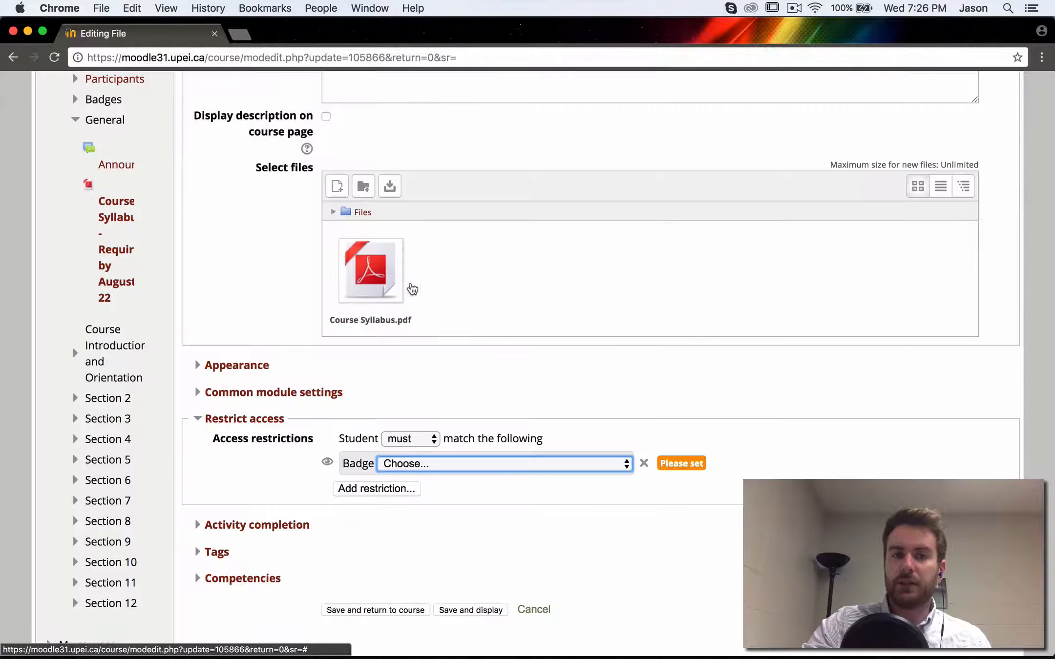
click(501, 464)
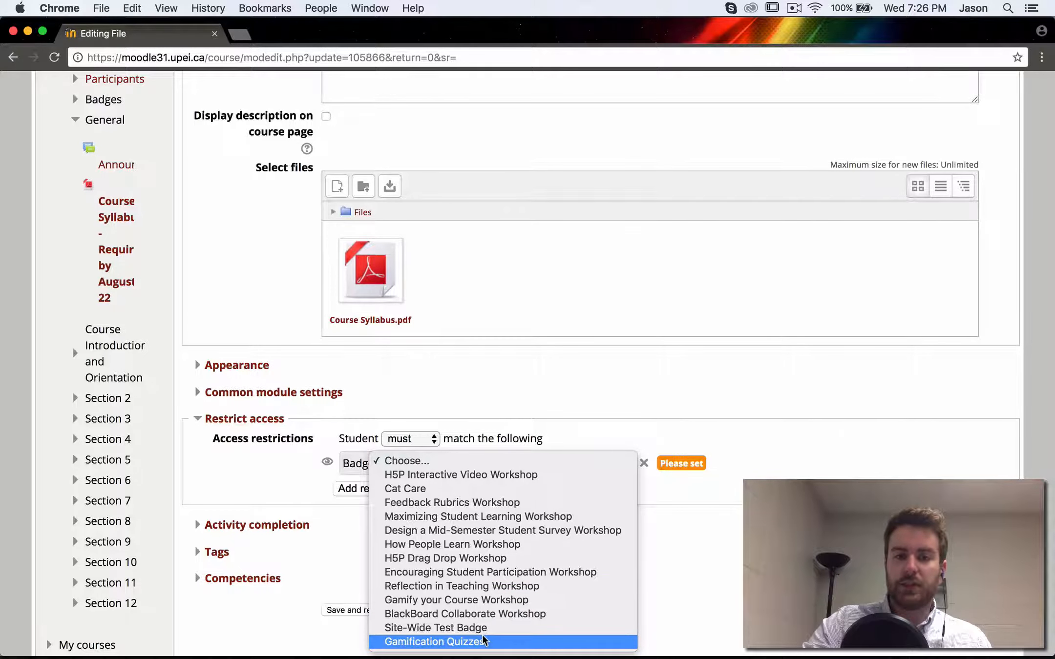
click(481, 628)
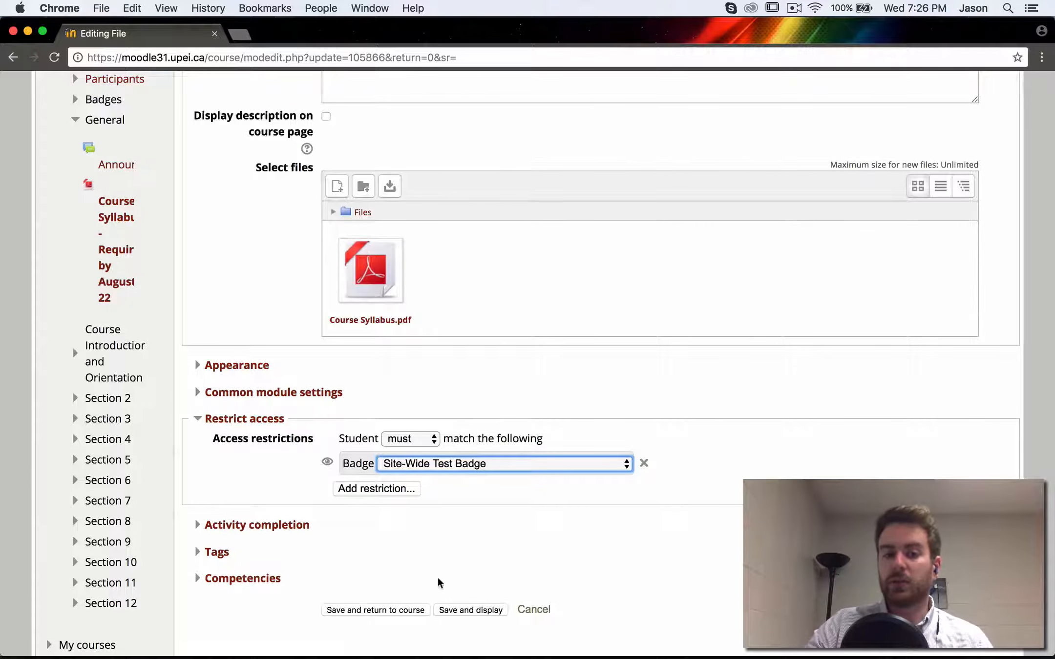
click(539, 616)
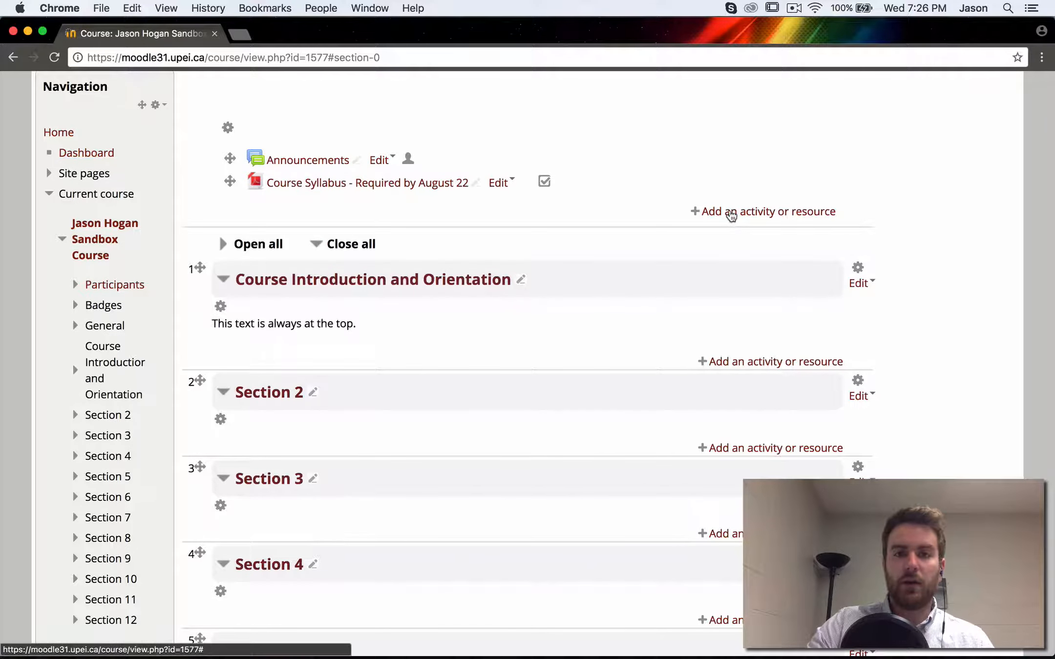
click(731, 213)
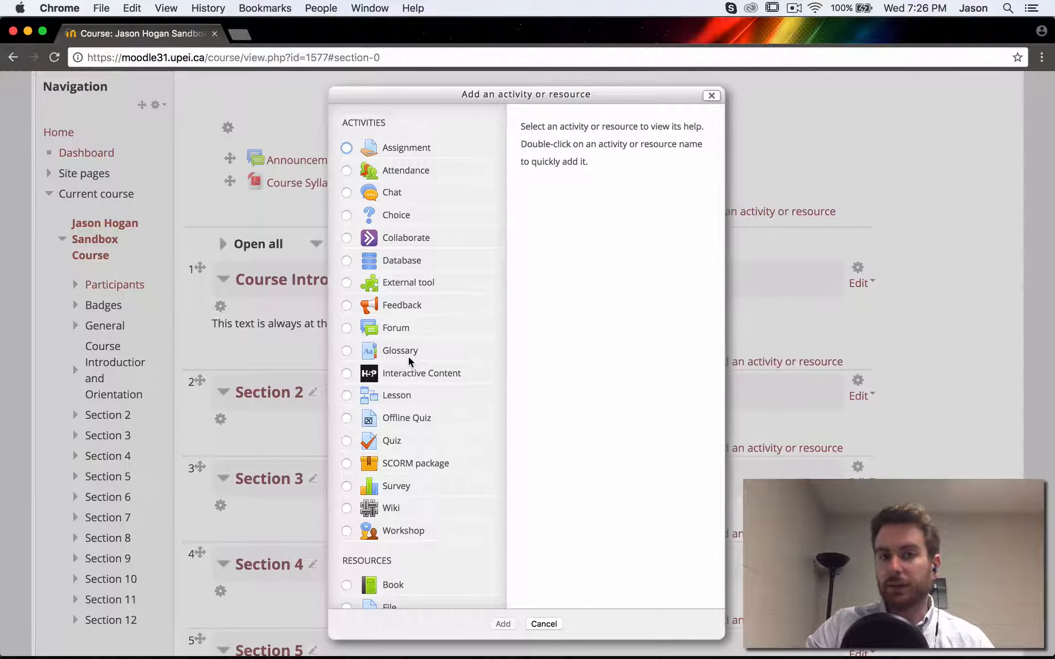
scroll(409, 359, down, 3)
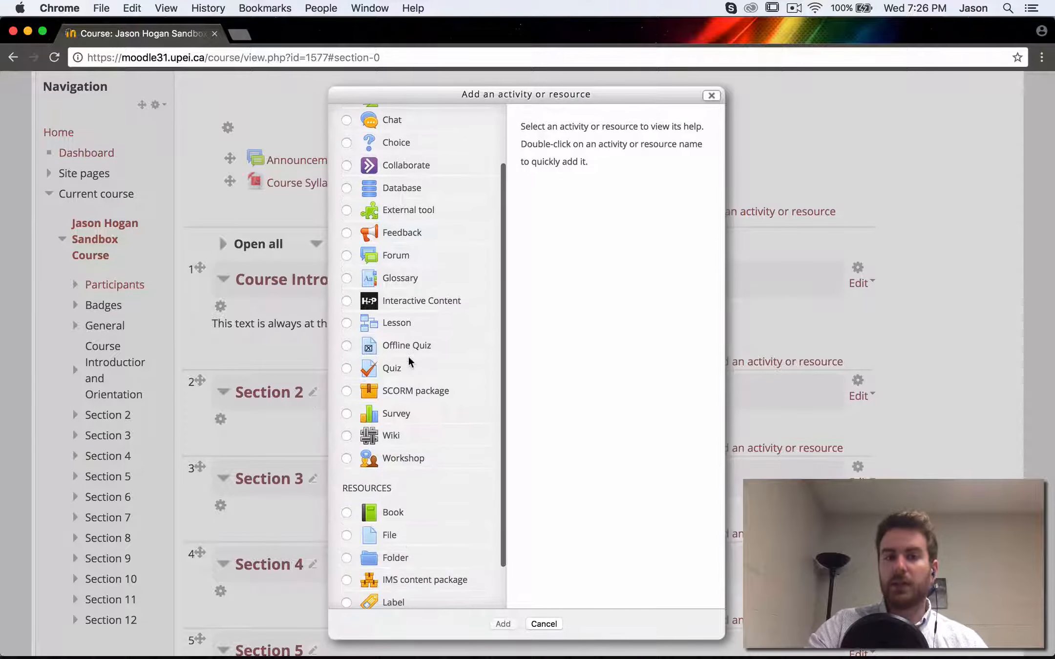
click(711, 96)
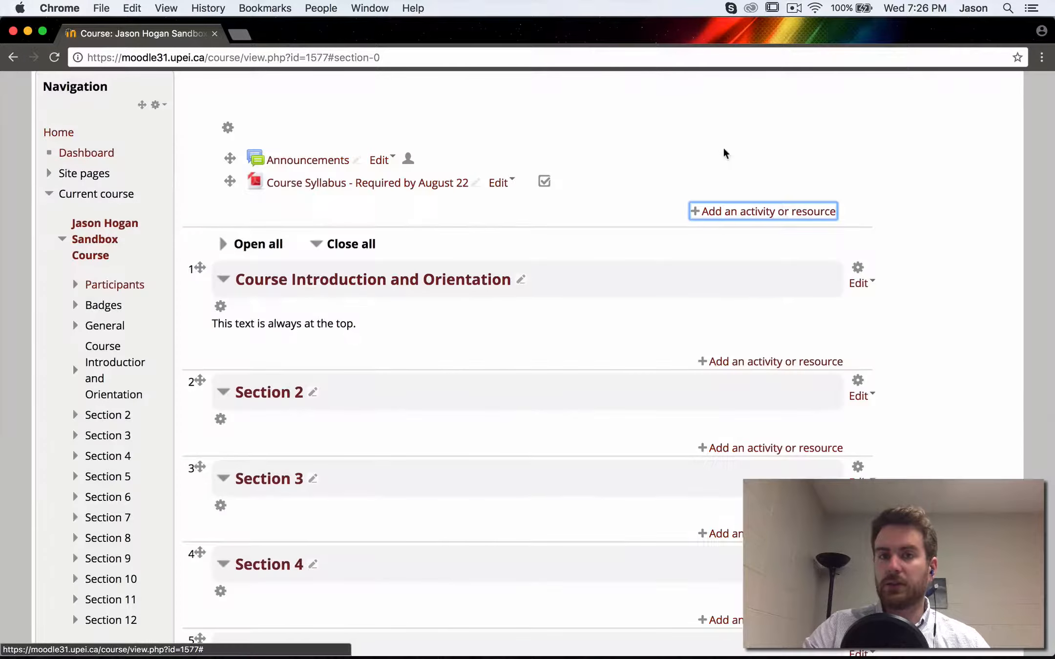
Step: Add a label resource to the course's general section with the text "Optional Readings"
click(722, 211)
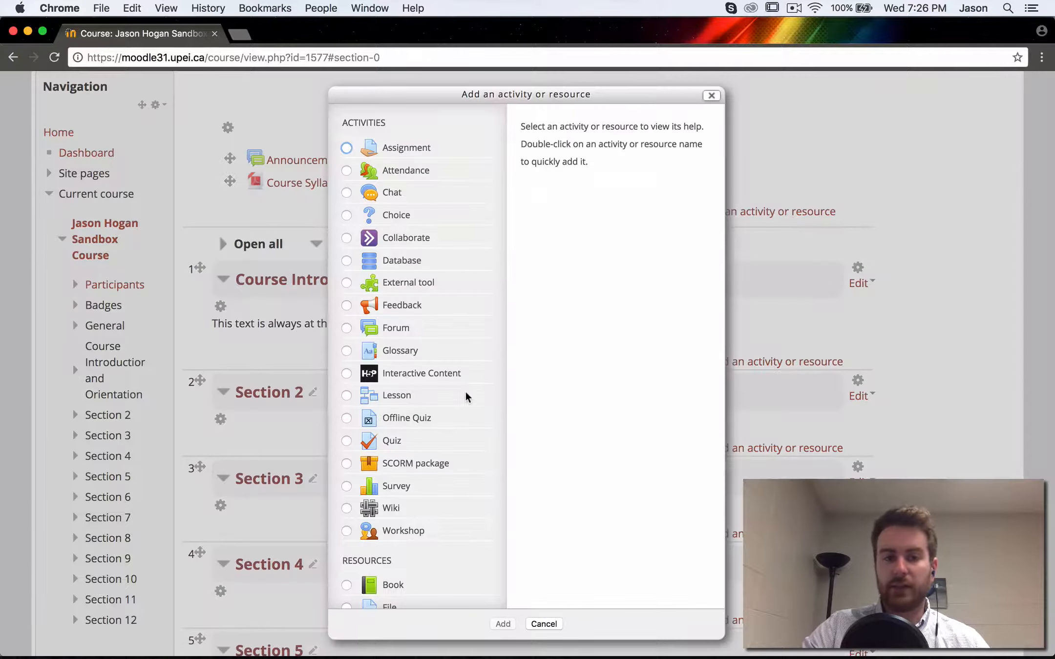
scroll(465, 396, down, 3)
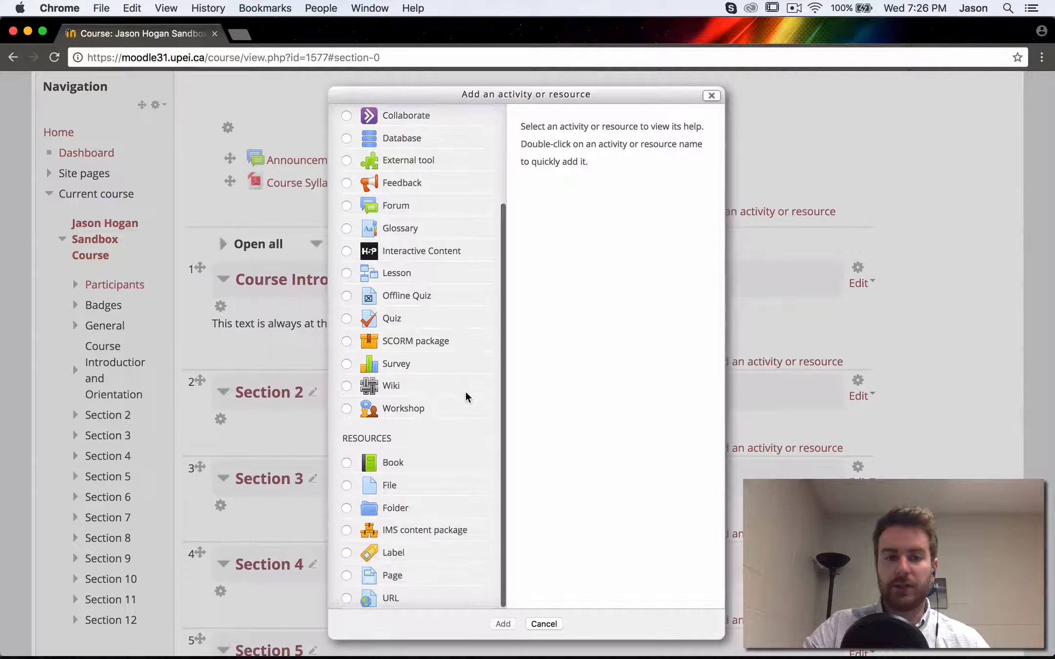
click(379, 555)
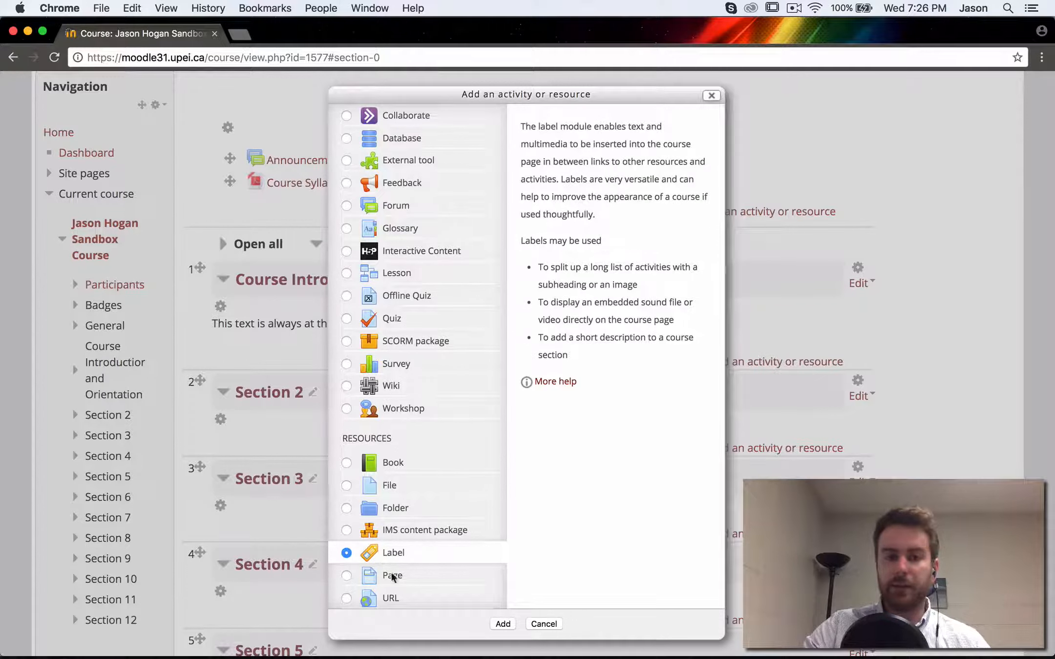
click(502, 624)
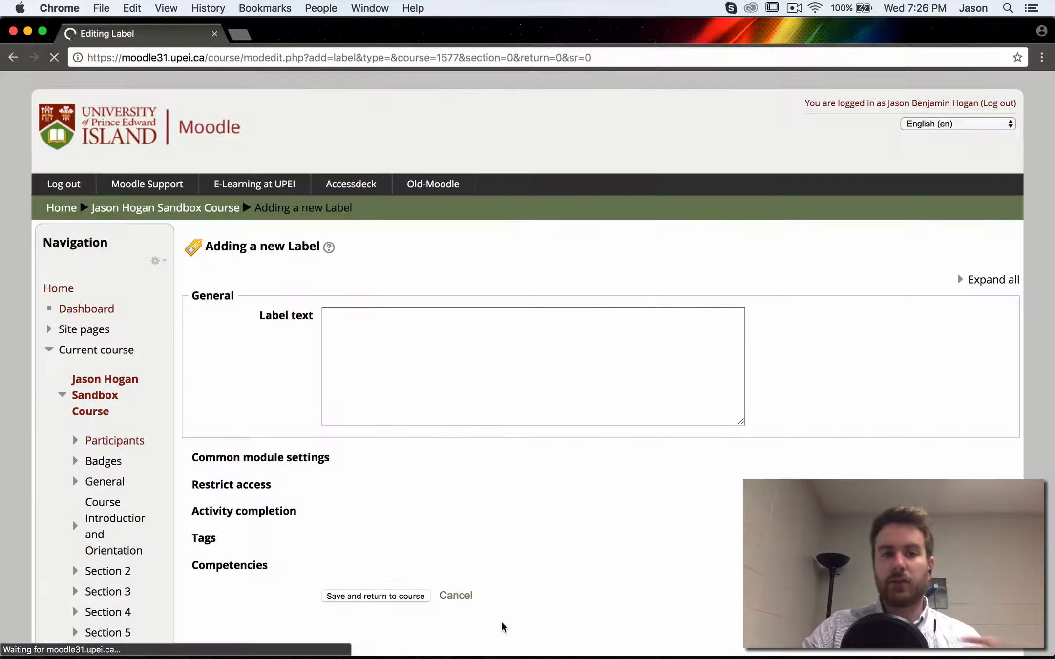
click(469, 446)
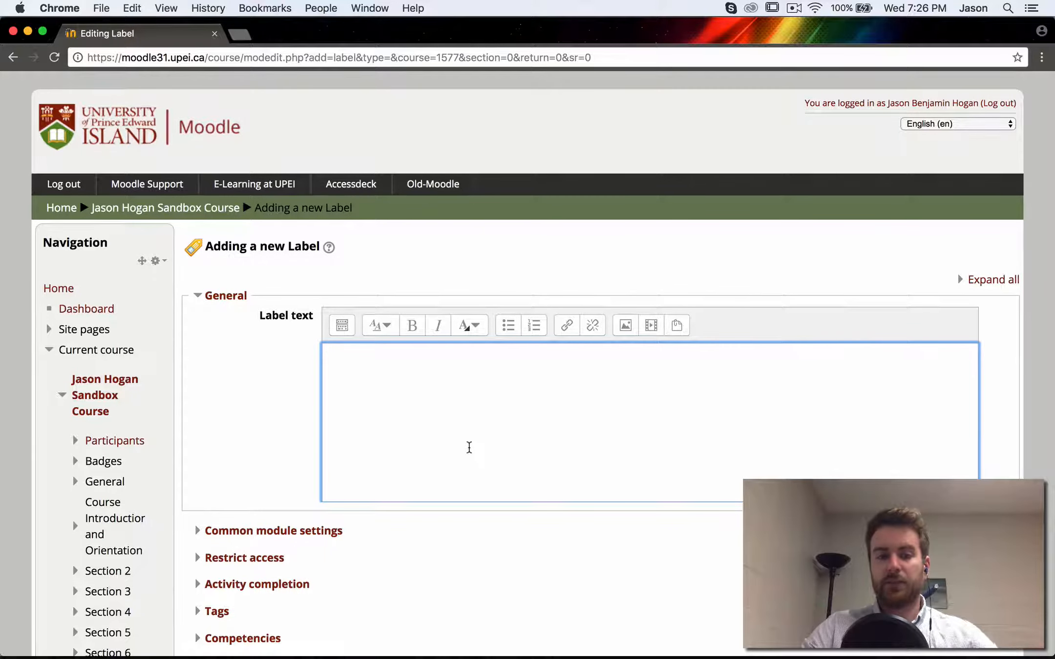
text(Option)
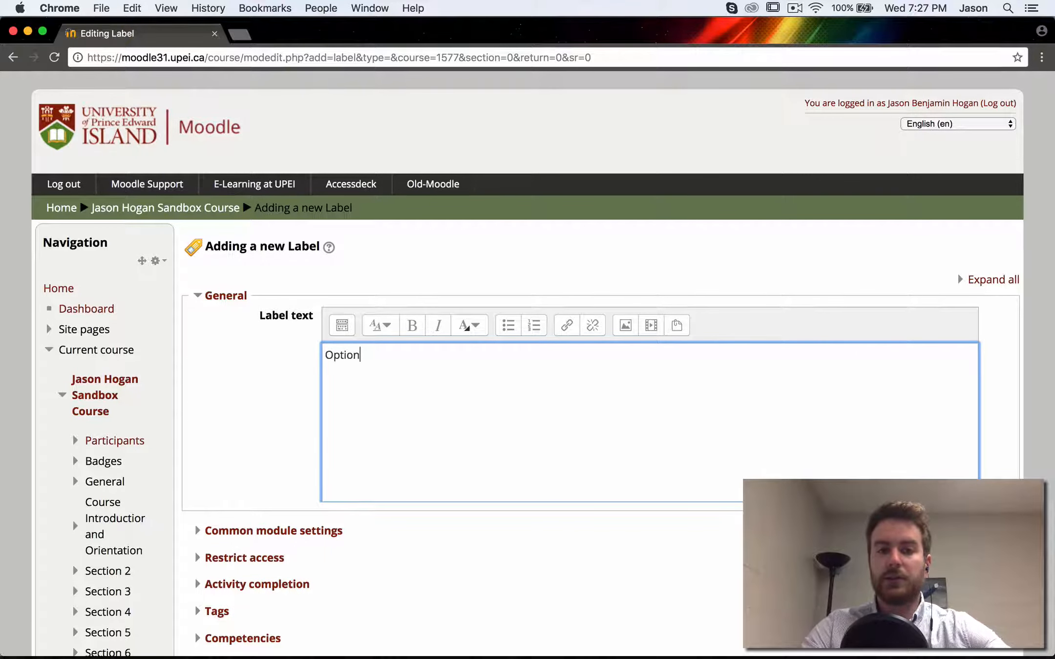
text(al Readings)
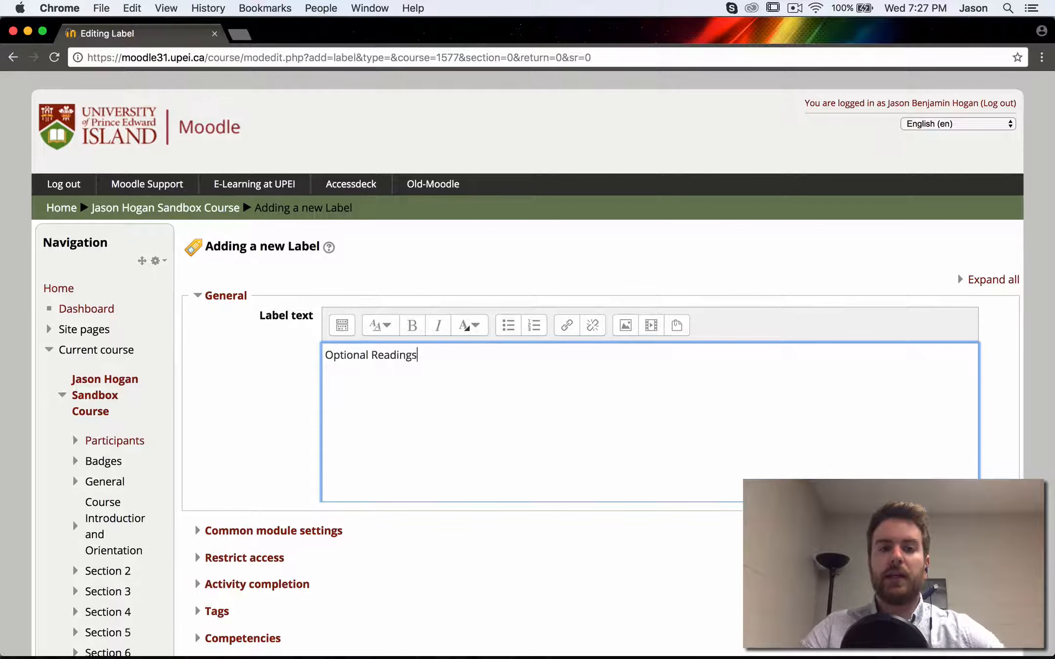
Step: Format the "Optional Readings" label text as Heading (large) and save the label to the course
drag(473, 381, 355, 350)
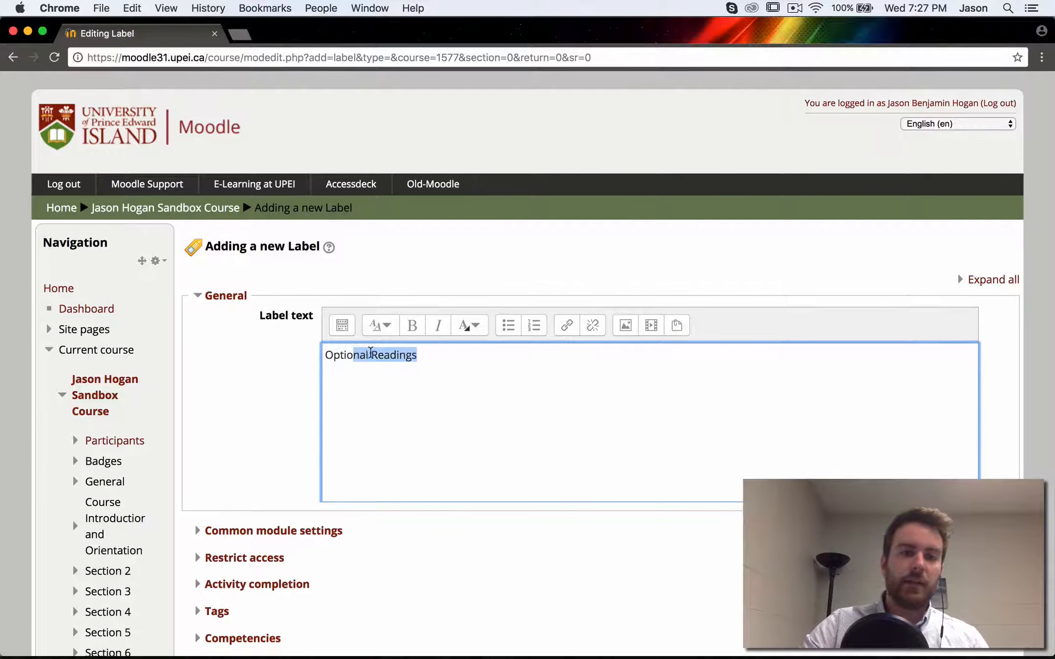
drag(418, 357, 278, 348)
click(386, 326)
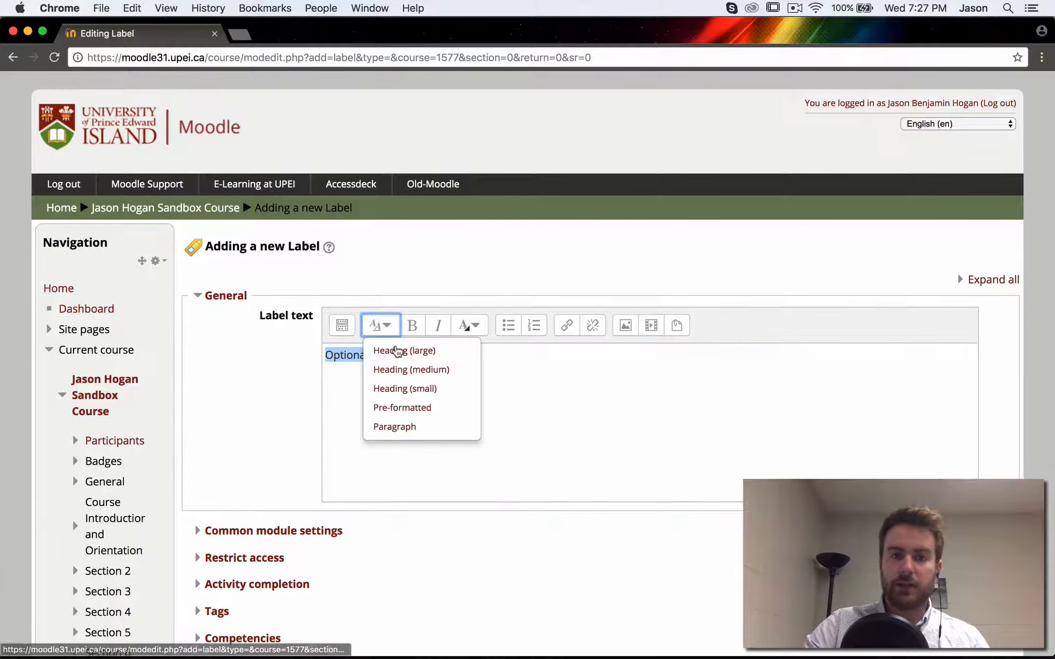
click(397, 350)
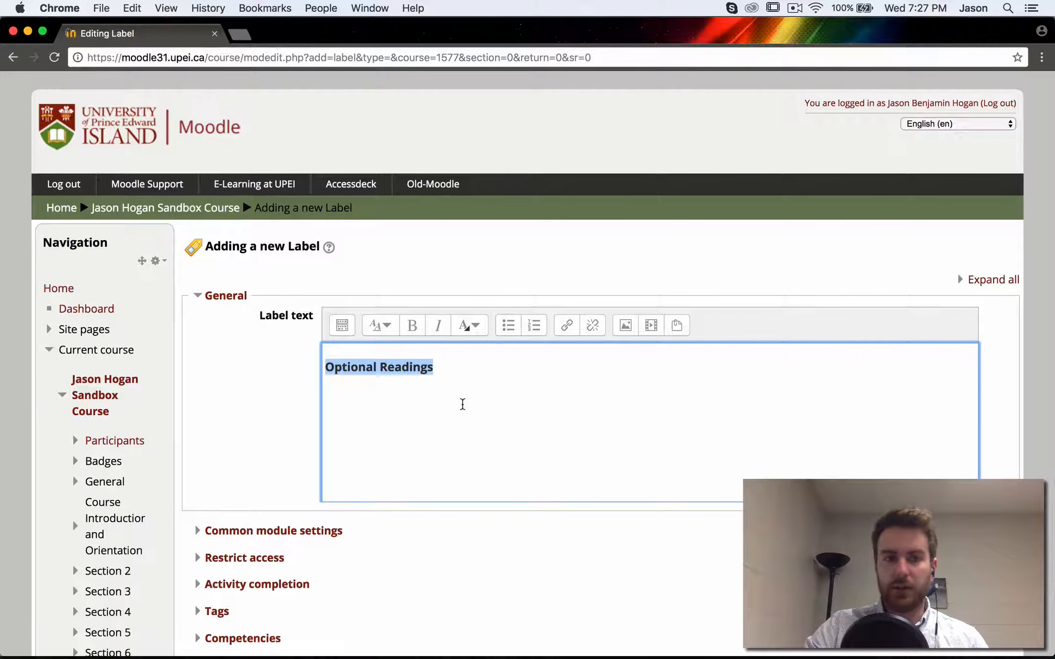
click(462, 405)
scroll(462, 404, down, 5)
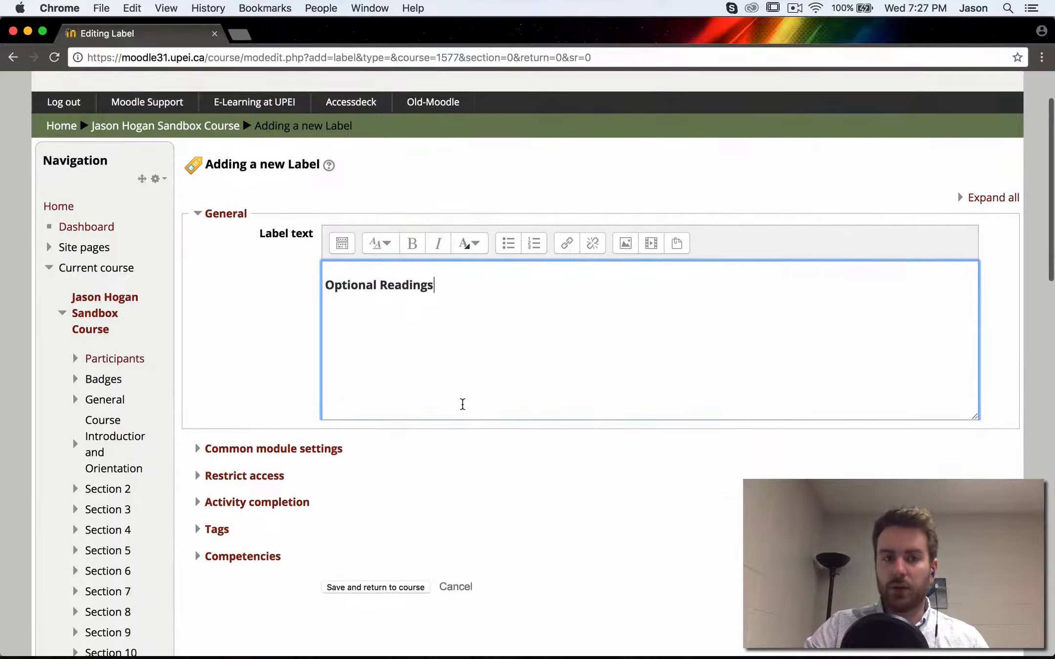
click(393, 544)
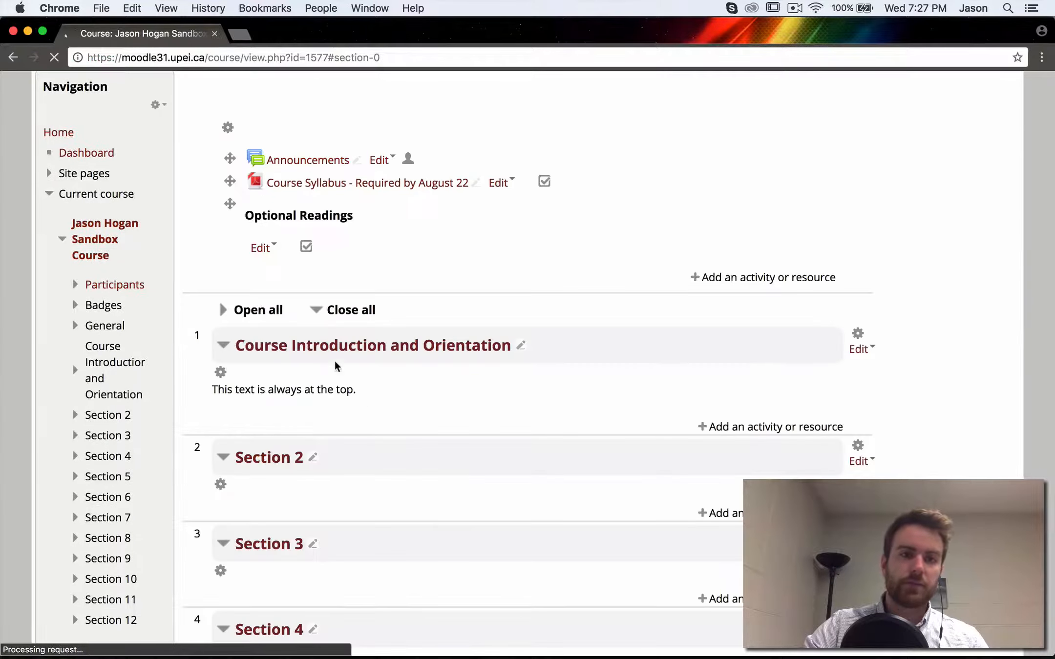
Step: Move the Optional Readings label above the course syllabus and indent the syllabus one level beneath it
drag(228, 205, 229, 177)
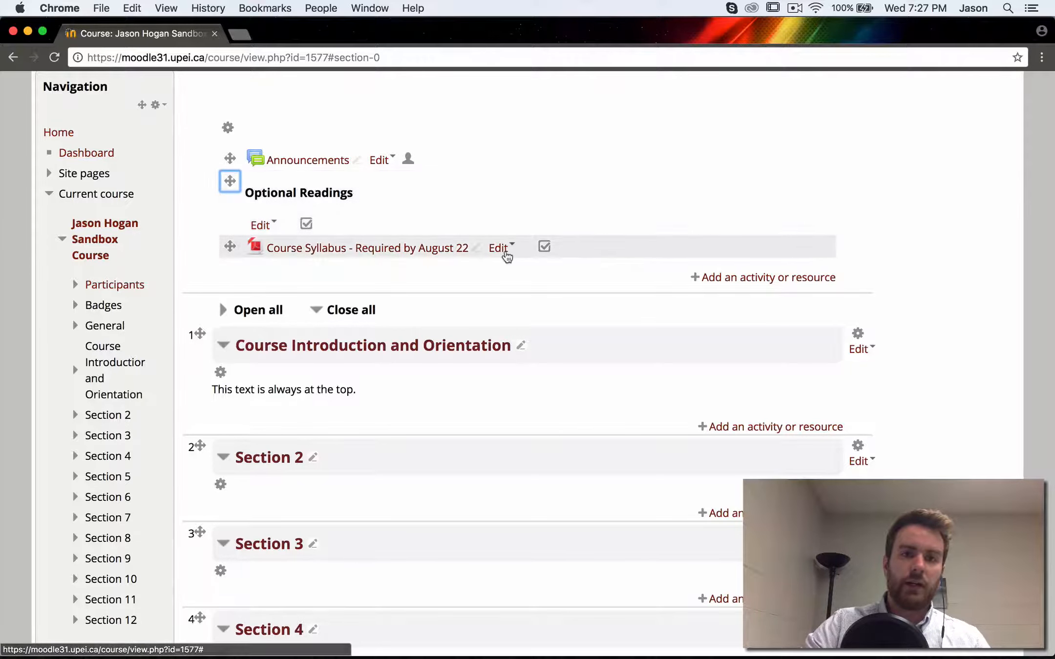
click(499, 249)
click(488, 295)
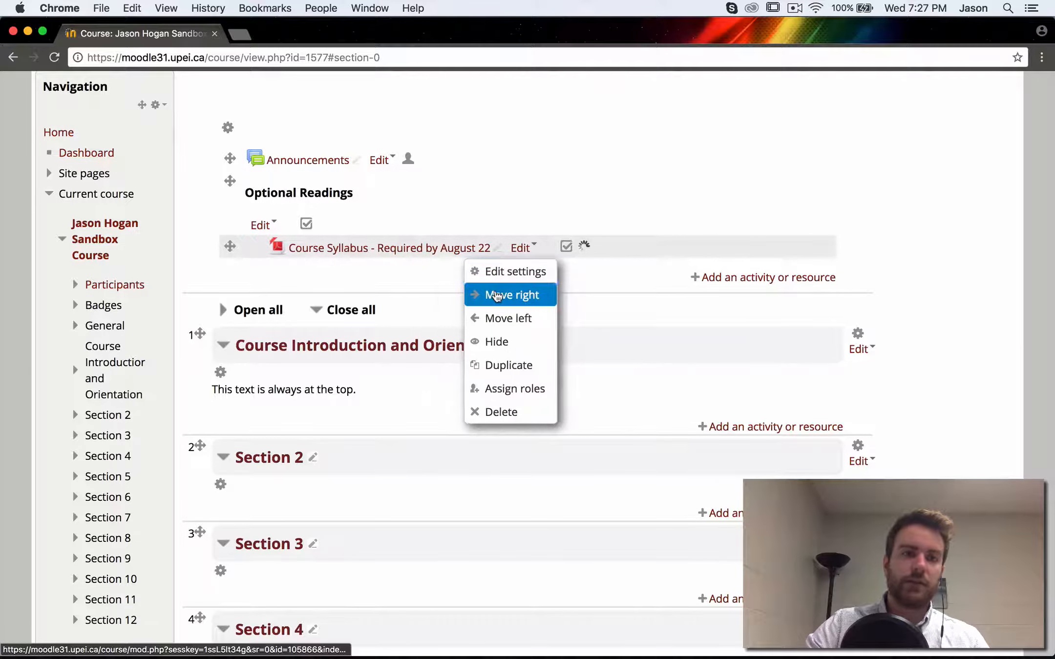
Step: Turn editing off to examine the label and indented syllabus on the course page, and turn editing back on
scroll(650, 233, up, 3)
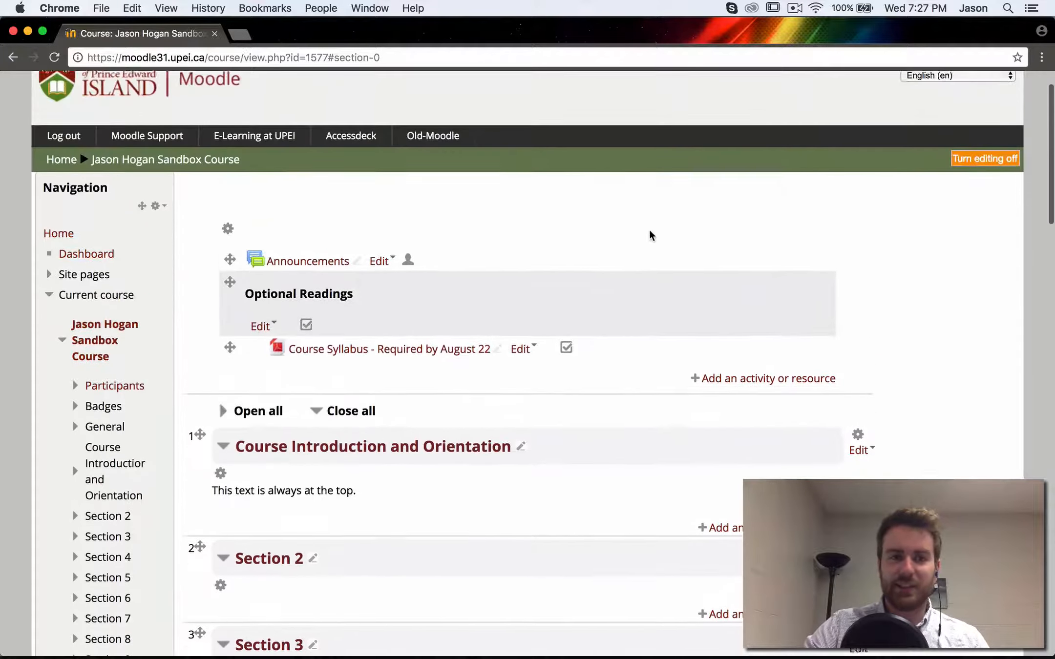
click(957, 209)
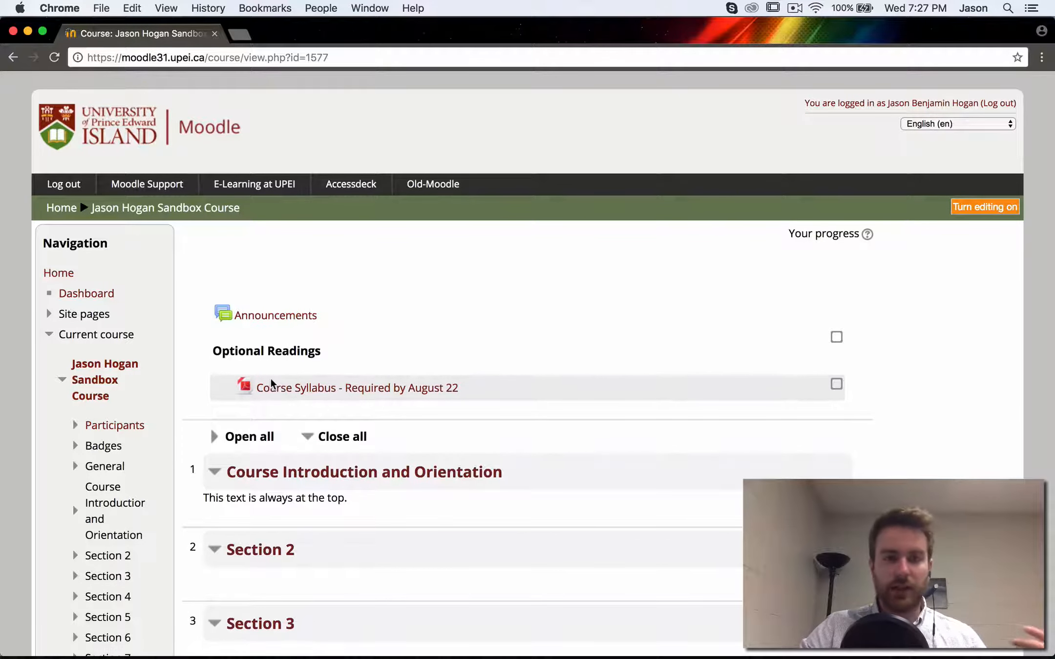
click(994, 207)
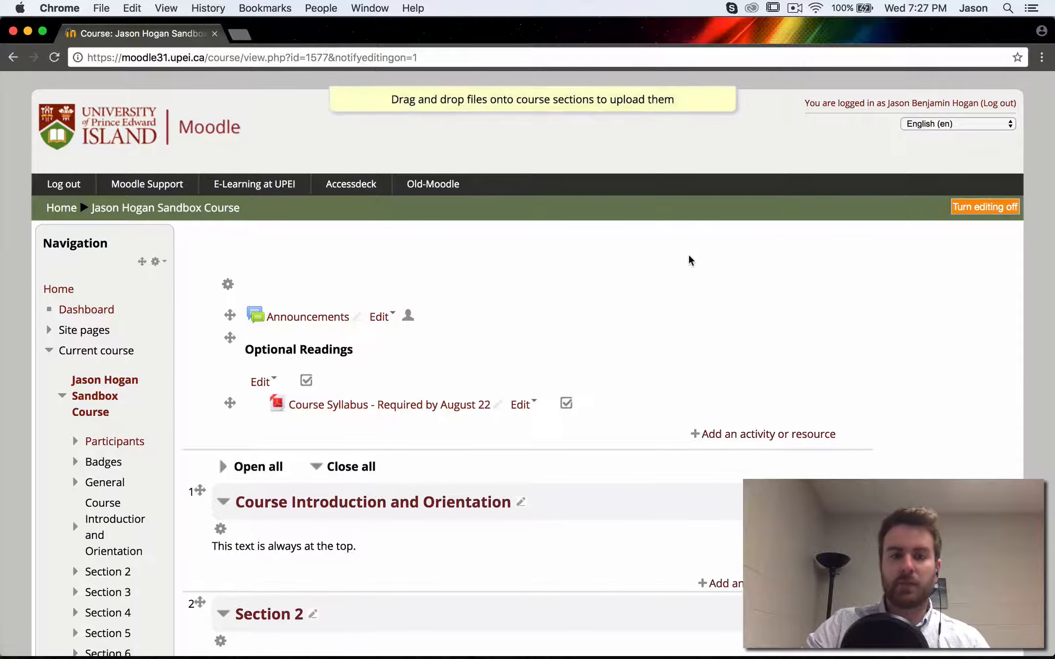
Step: Start another label in the general section and expand its text editor to show the advanced formatting options
click(727, 437)
scroll(396, 441, down, 5)
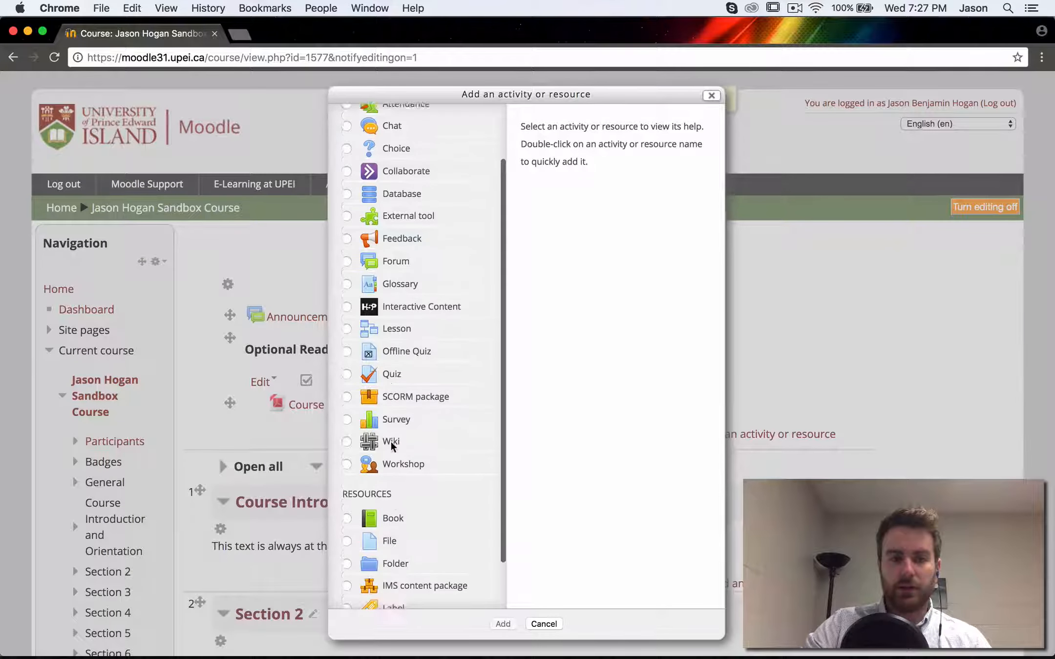
click(389, 556)
click(503, 623)
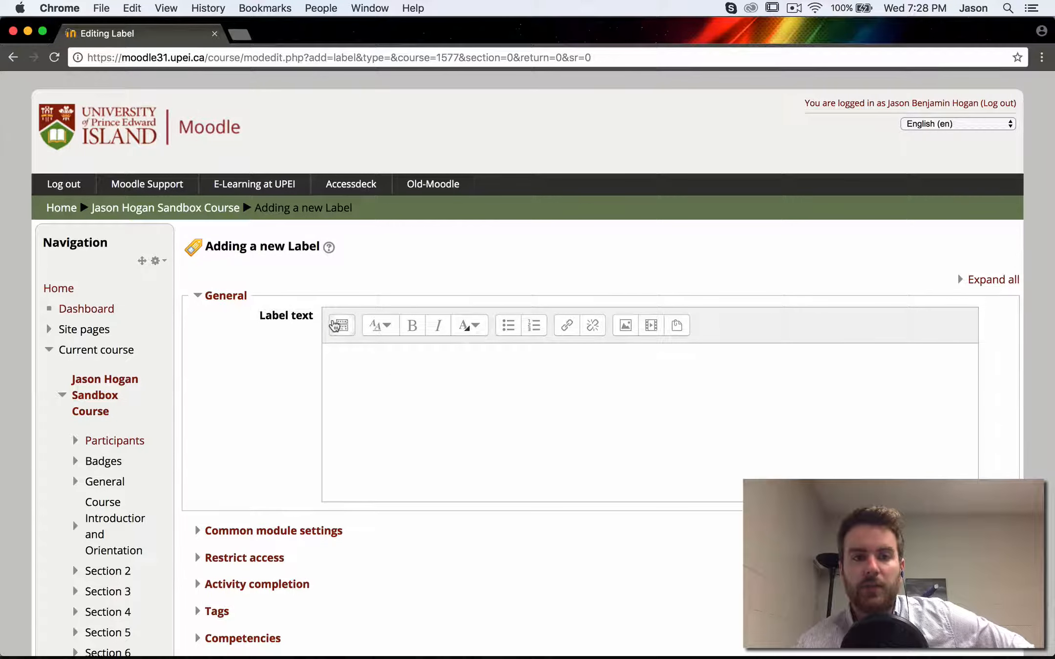
click(336, 326)
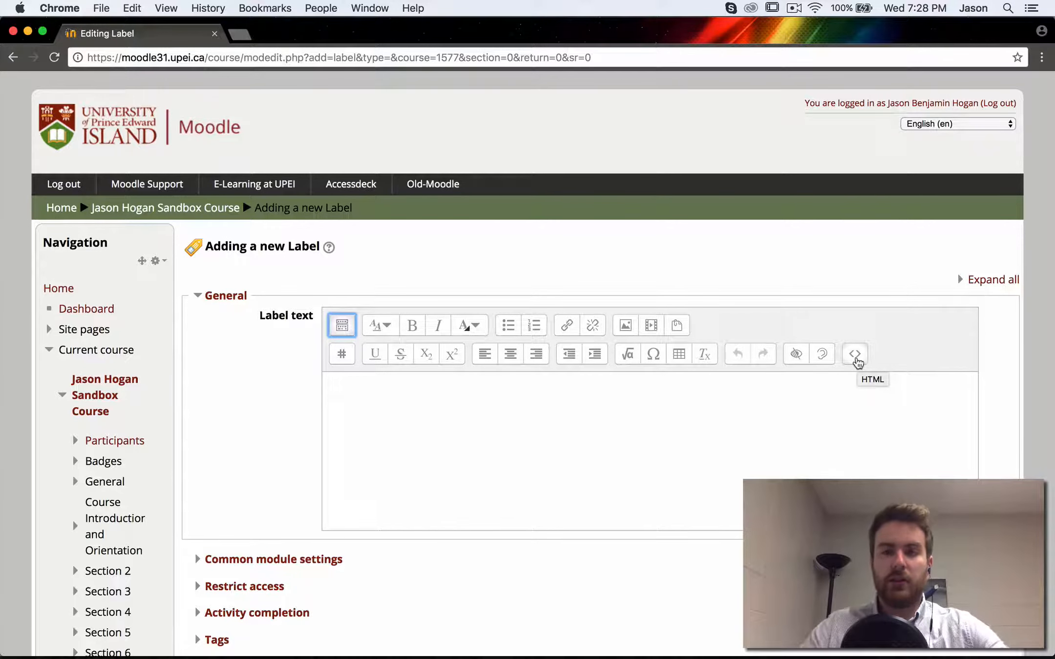
Step: Open youtube.com in a new incognito browser window
key(super+shift+n)
text(youtube.com)
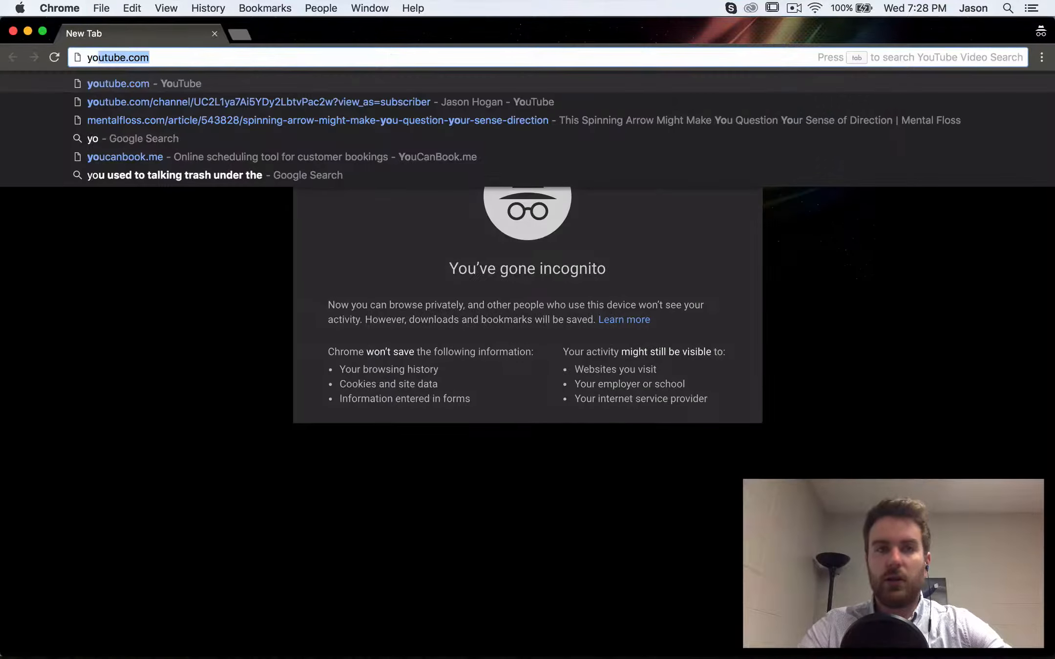
key(Return)
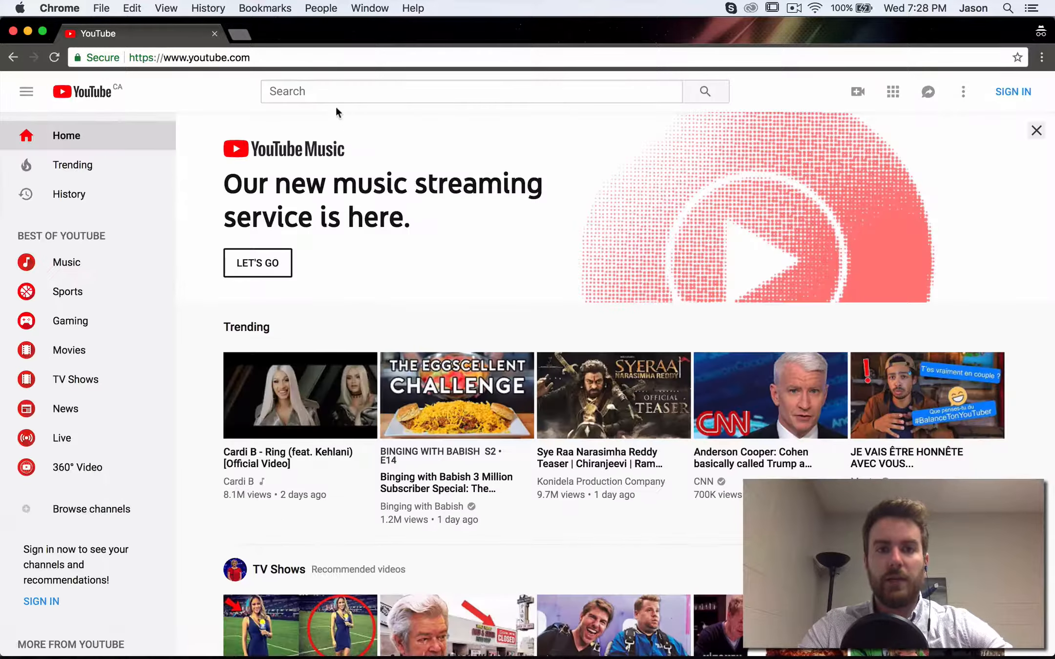
Step: Search YouTube for the suggested phrase "pharaoh's serpent chemical reaction"
click(326, 92)
text(pharo)
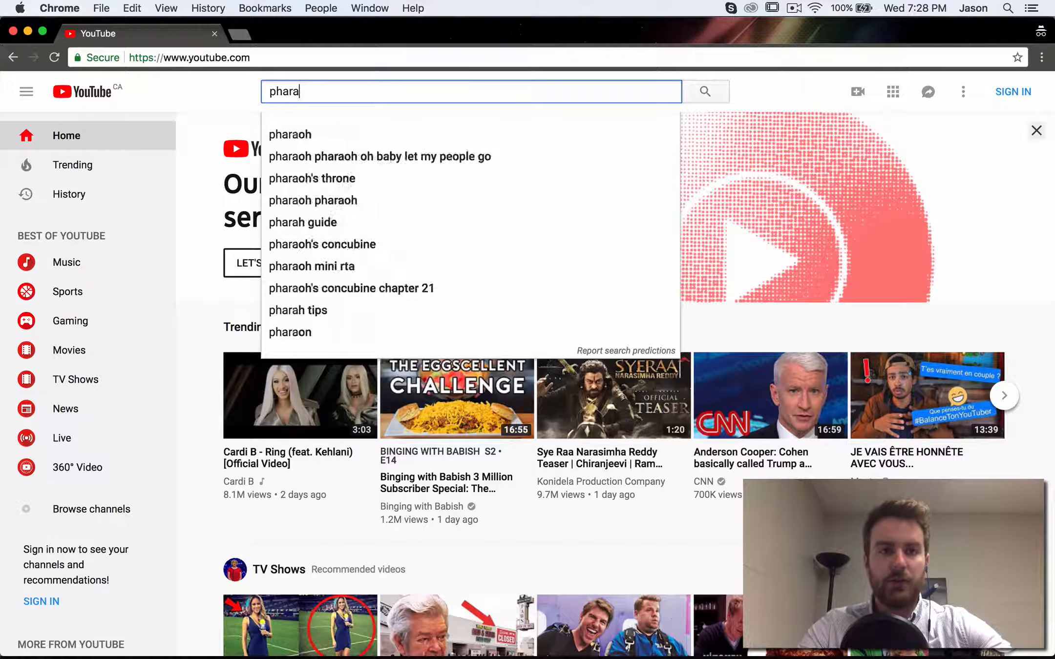
text(ah se)
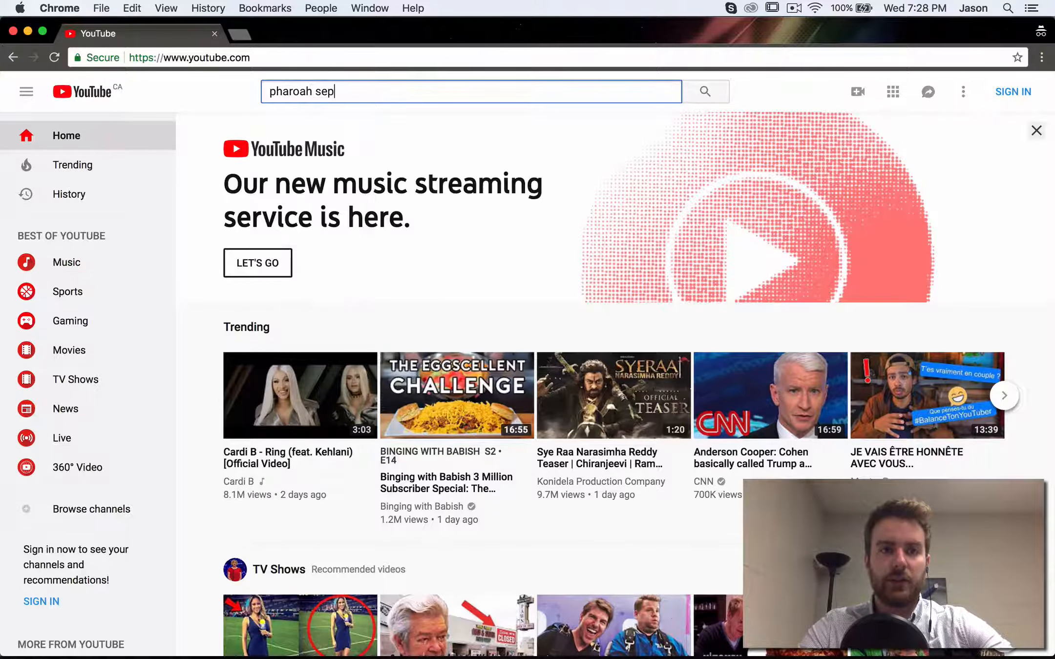
text(rpent chemi)
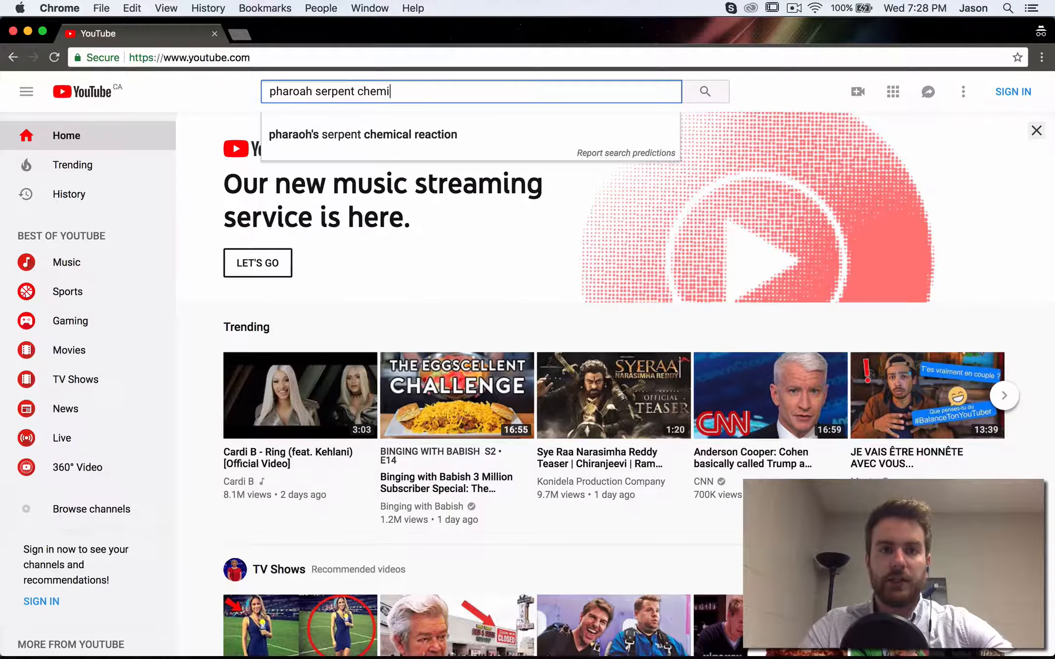
key(Down)
key(Return)
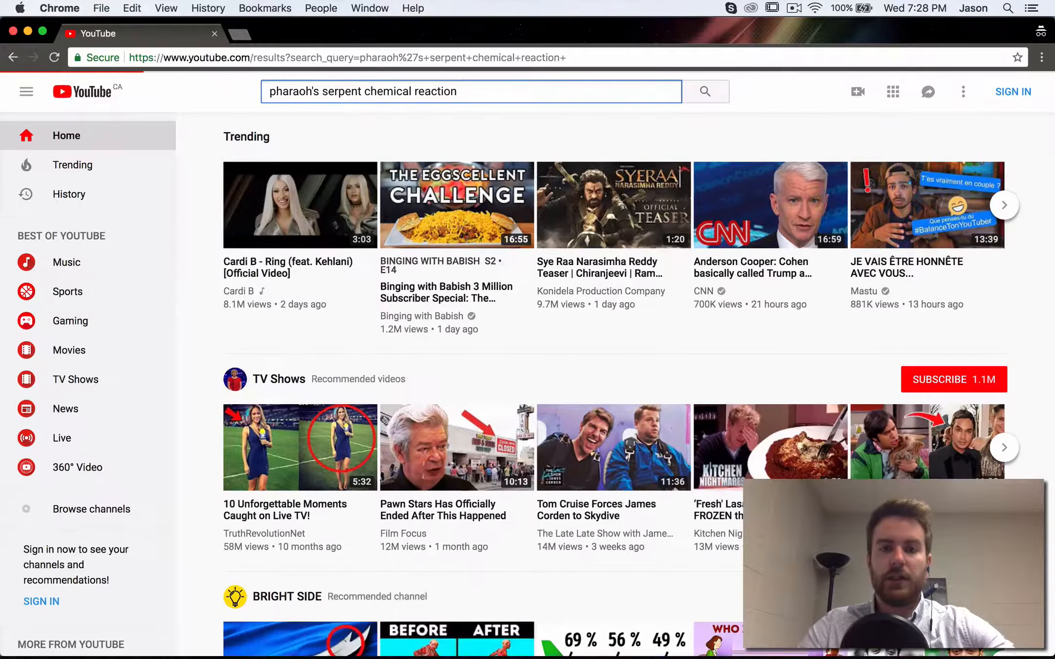
Step: Open the 36-second video titled Pharaoh's serpent from the search results and pause its playback
scroll(426, 287, down, 9)
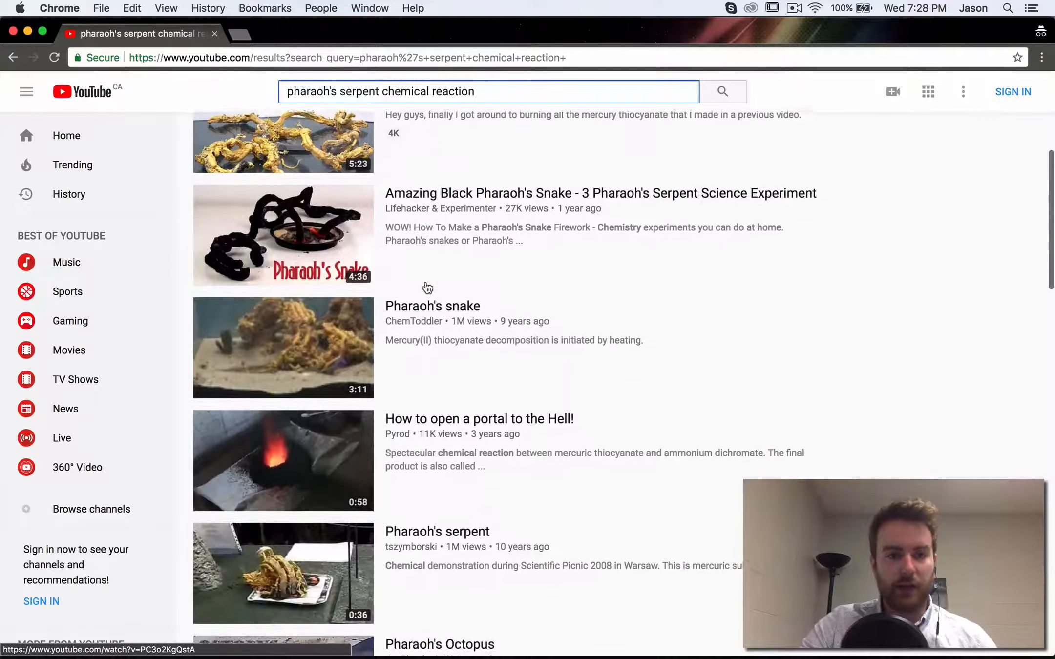
click(346, 449)
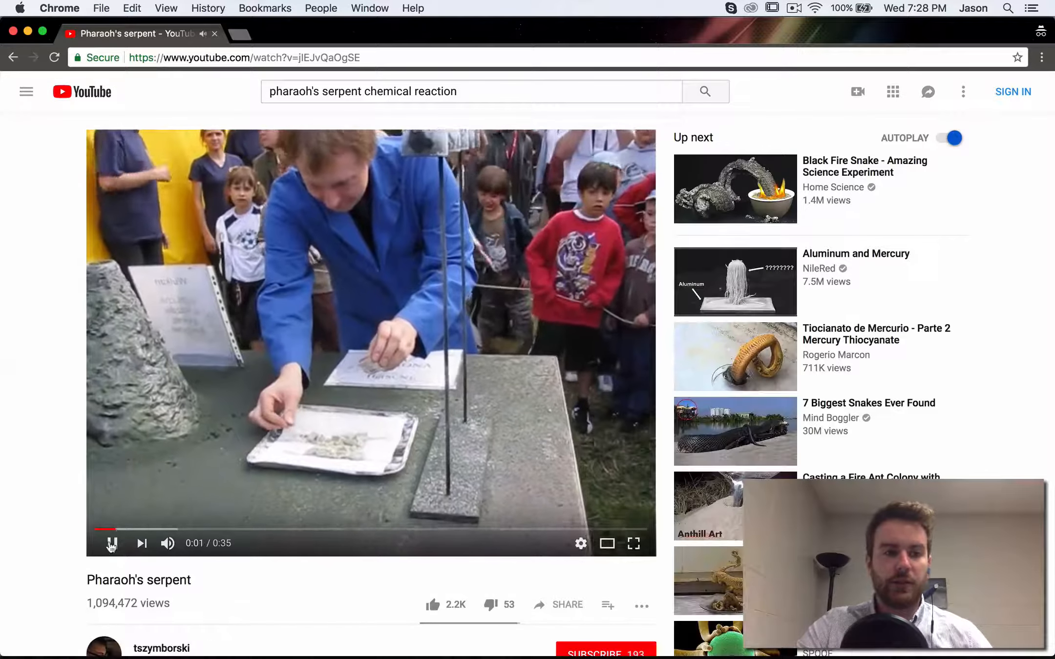
click(111, 544)
Step: Get the embed option for sharing the Pharaoh's serpent video and copy its full iframe code
scroll(572, 511, down, 2)
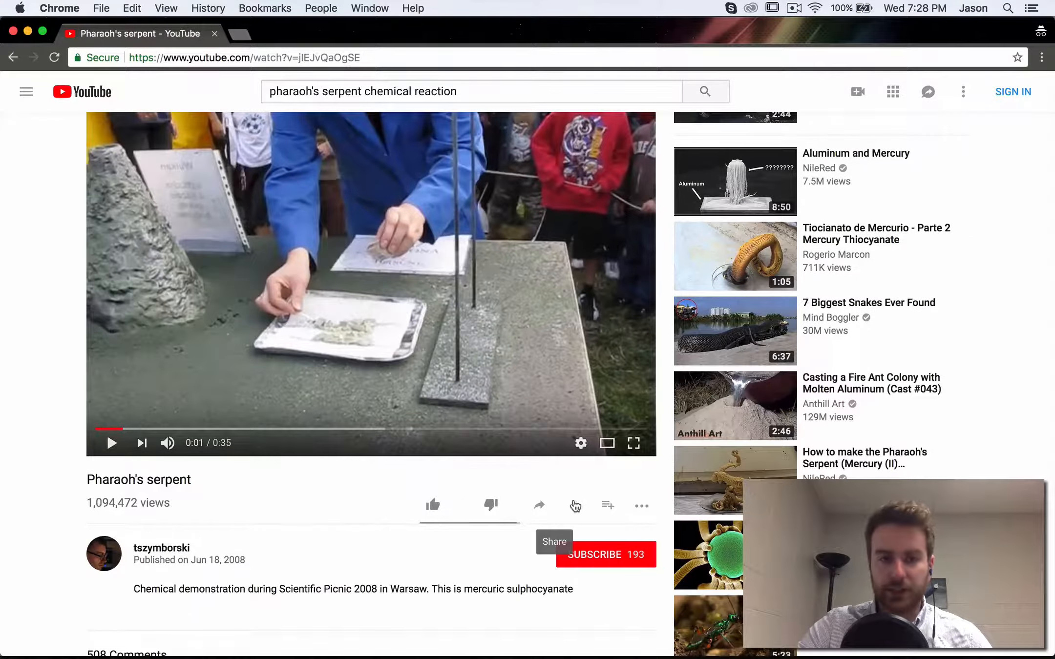
click(575, 505)
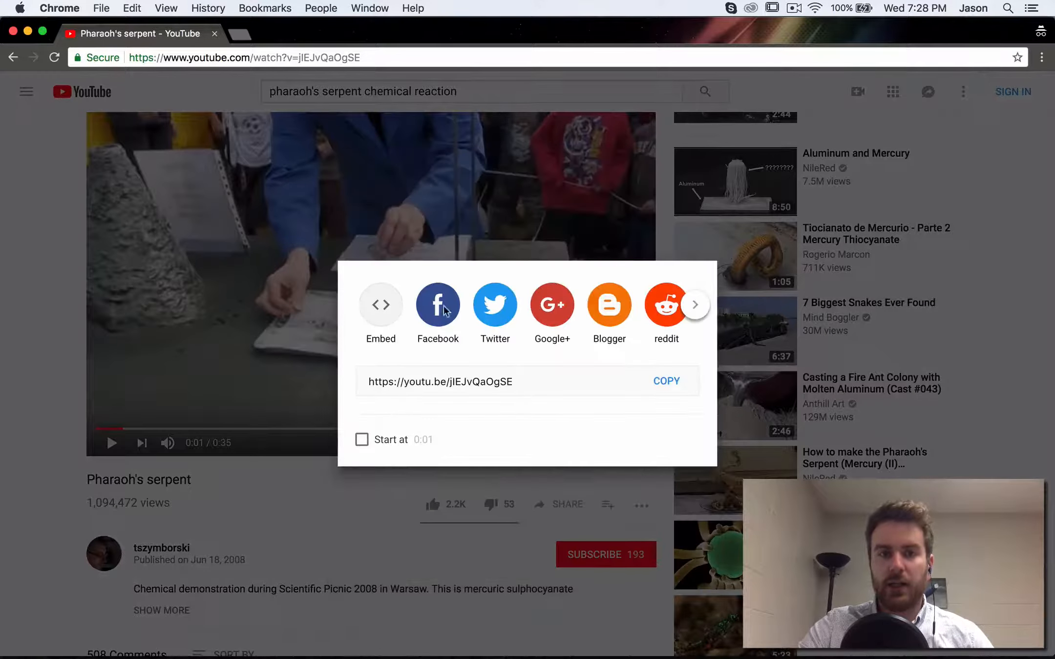
click(380, 305)
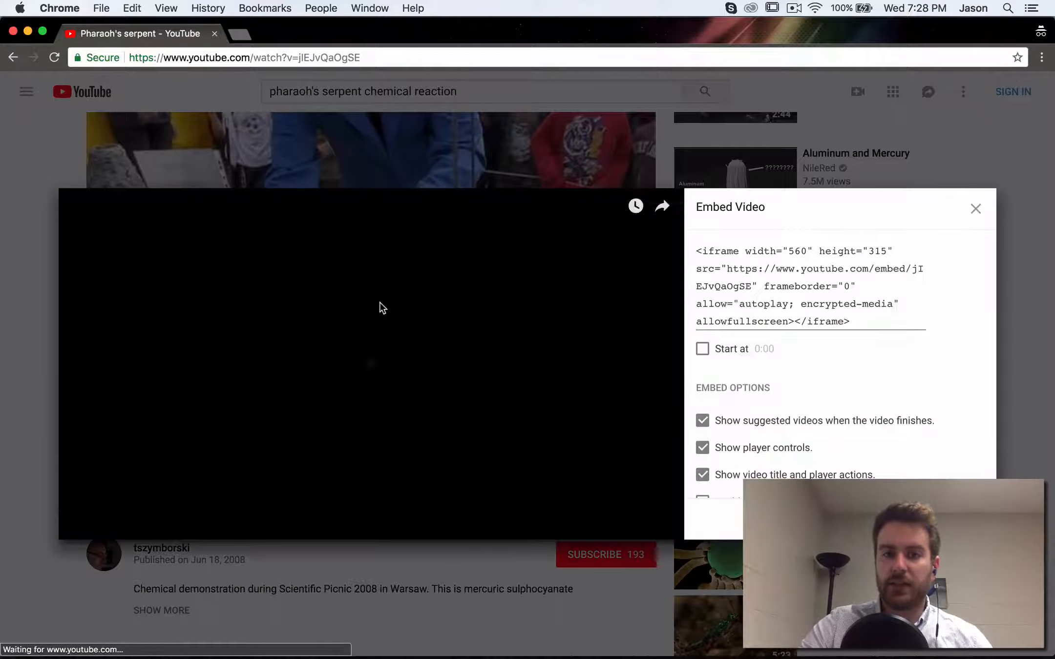
drag(854, 322, 684, 236)
key(super+c)
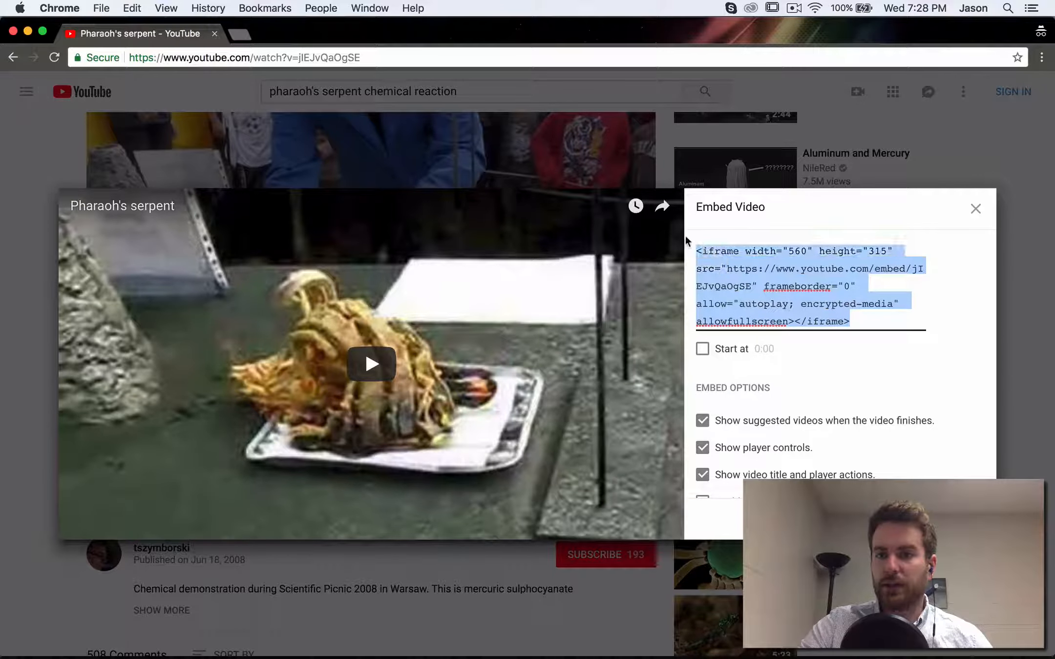
right_click(749, 271)
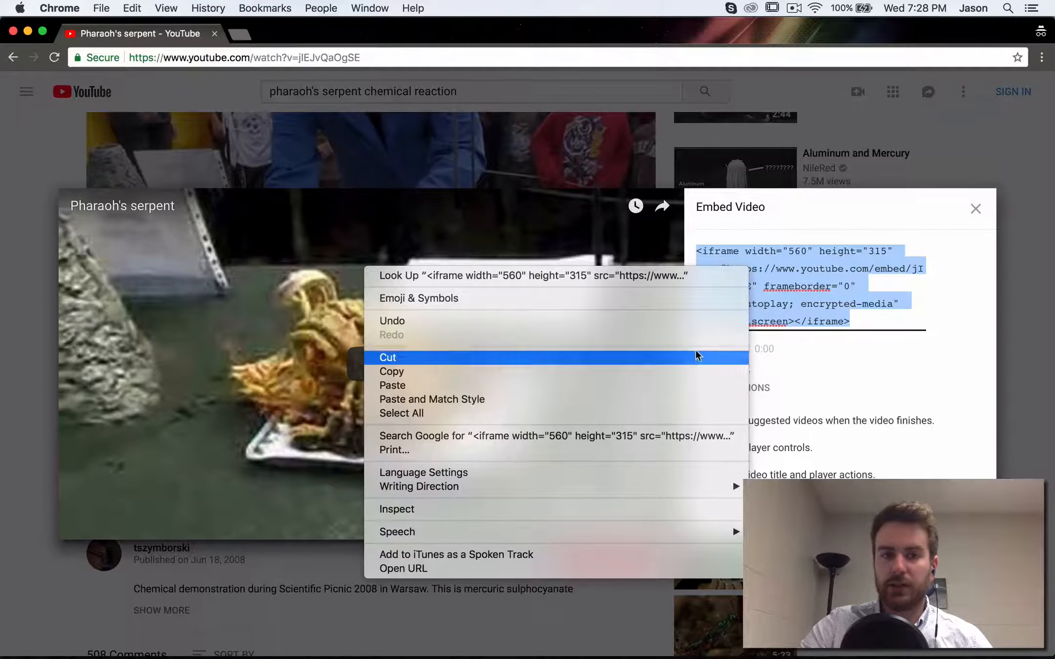
click(697, 371)
Step: Switch back to Moodle, paste the iframe code into the new label's HTML source, and save the label to the course
click(29, 199)
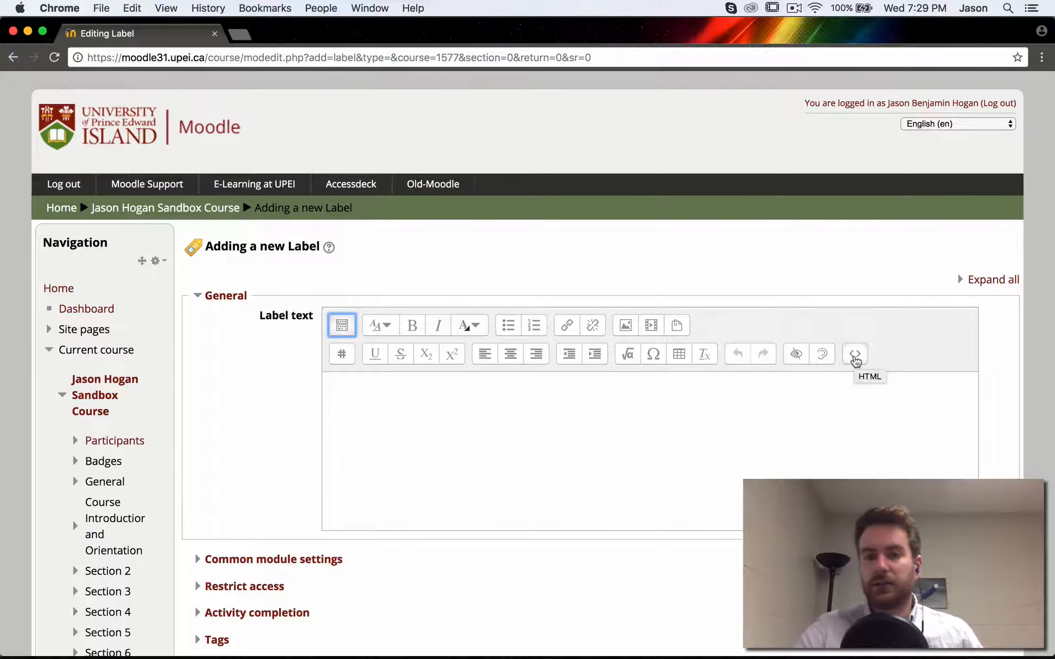
click(854, 362)
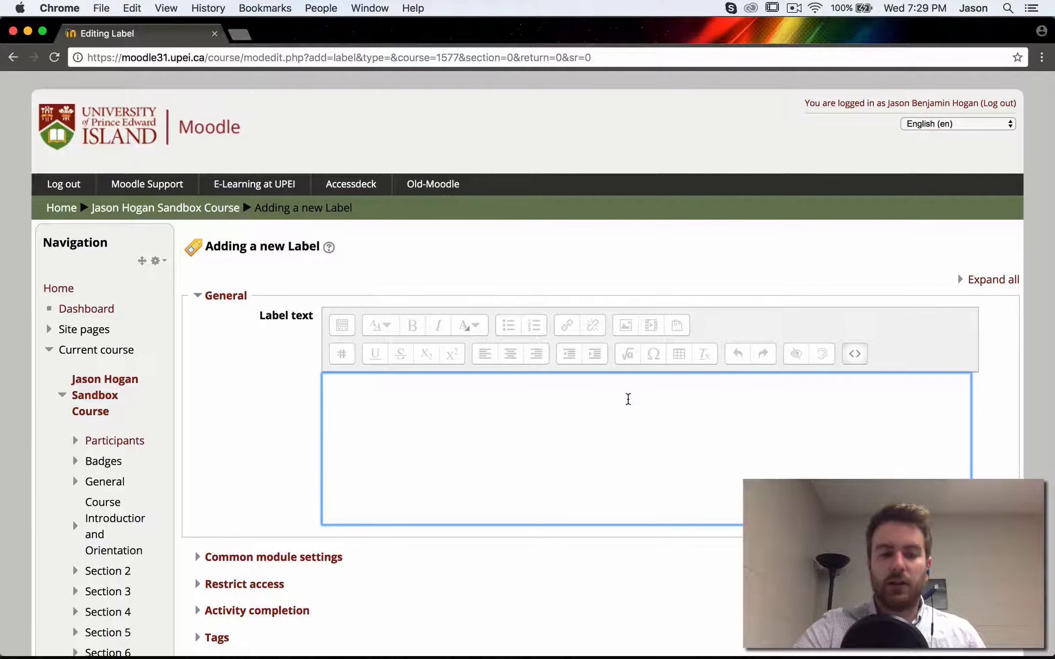
right_click(628, 401)
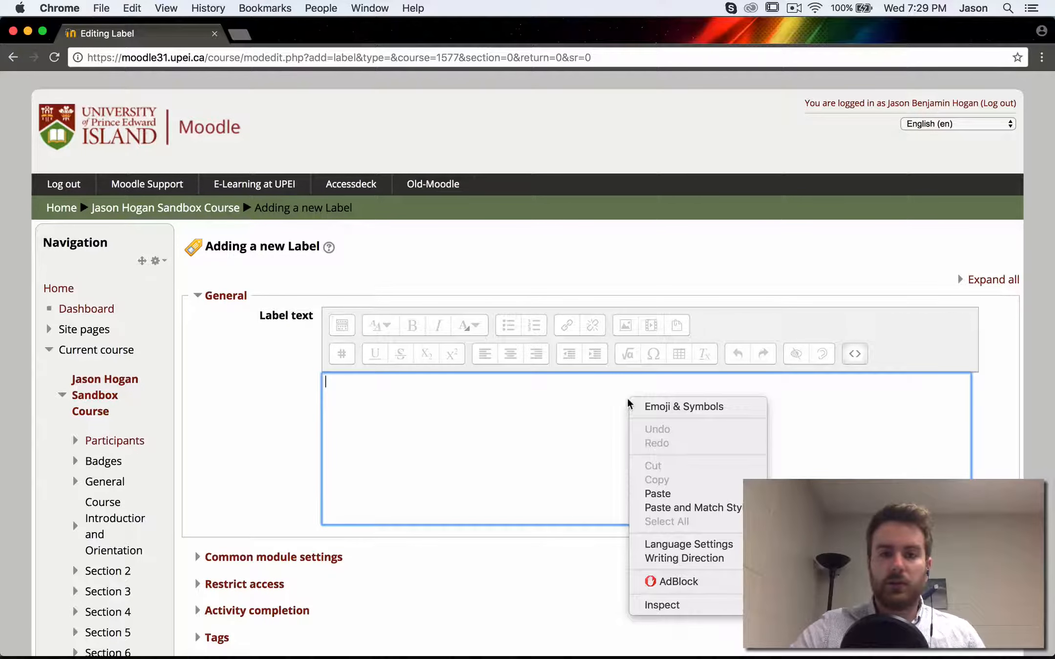
click(680, 494)
click(855, 353)
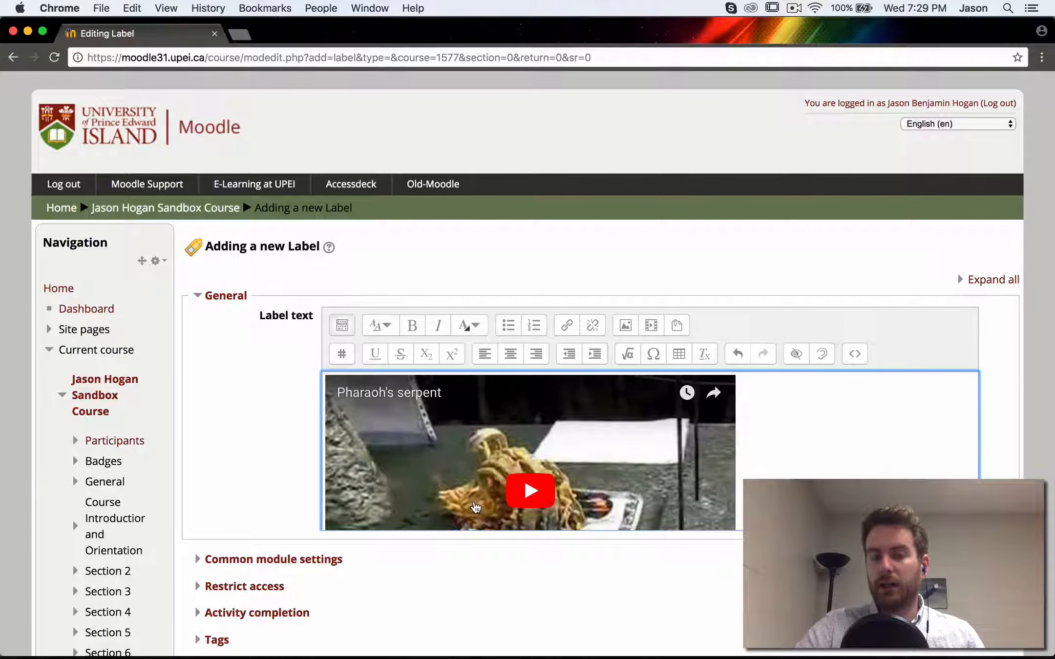
scroll(474, 503, down, 8)
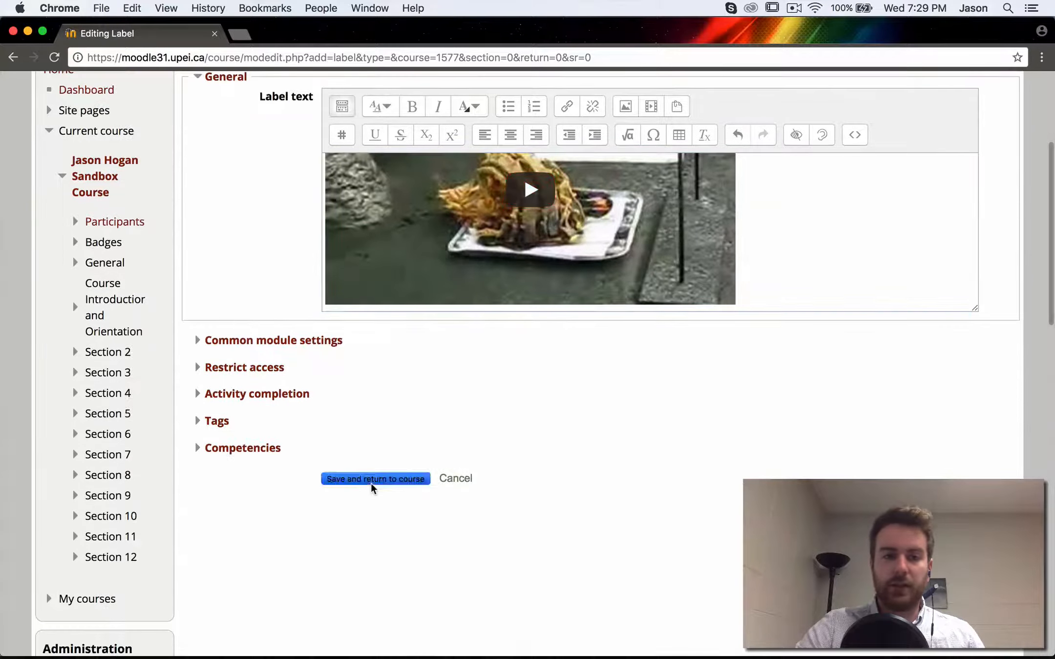
click(374, 481)
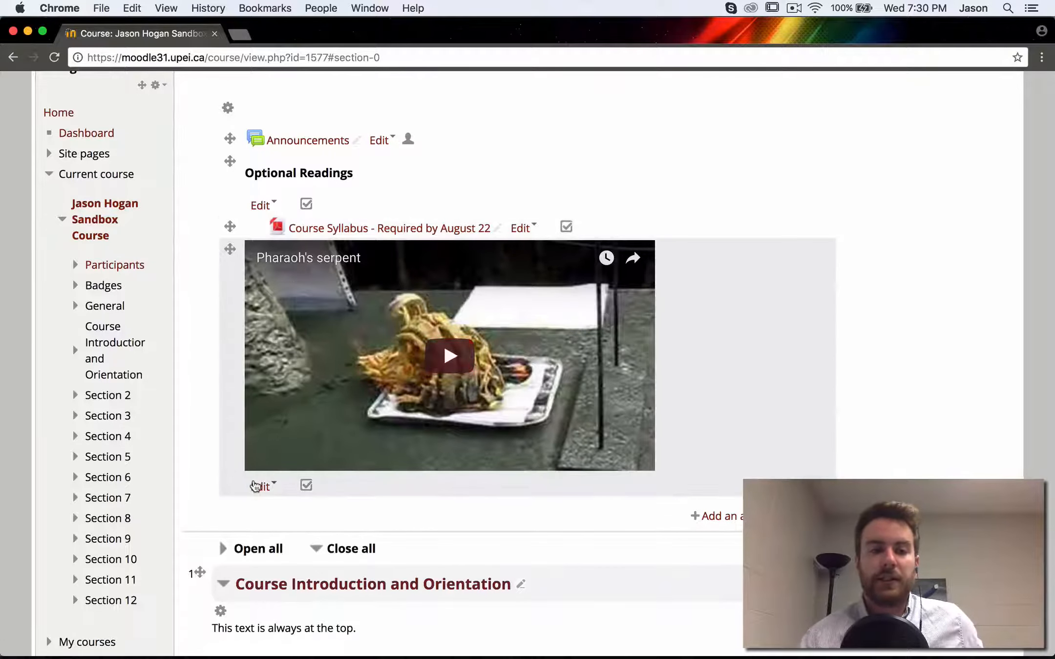
Step: Delete the label containing the Pharaoh's serpent video from the general section
click(260, 487)
click(270, 627)
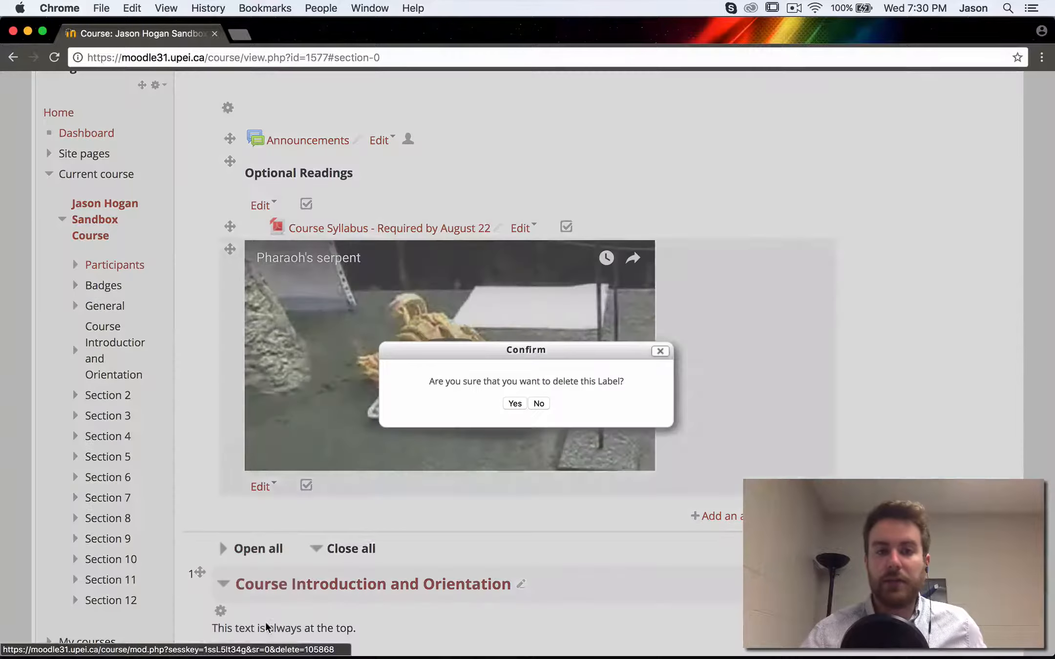
click(514, 405)
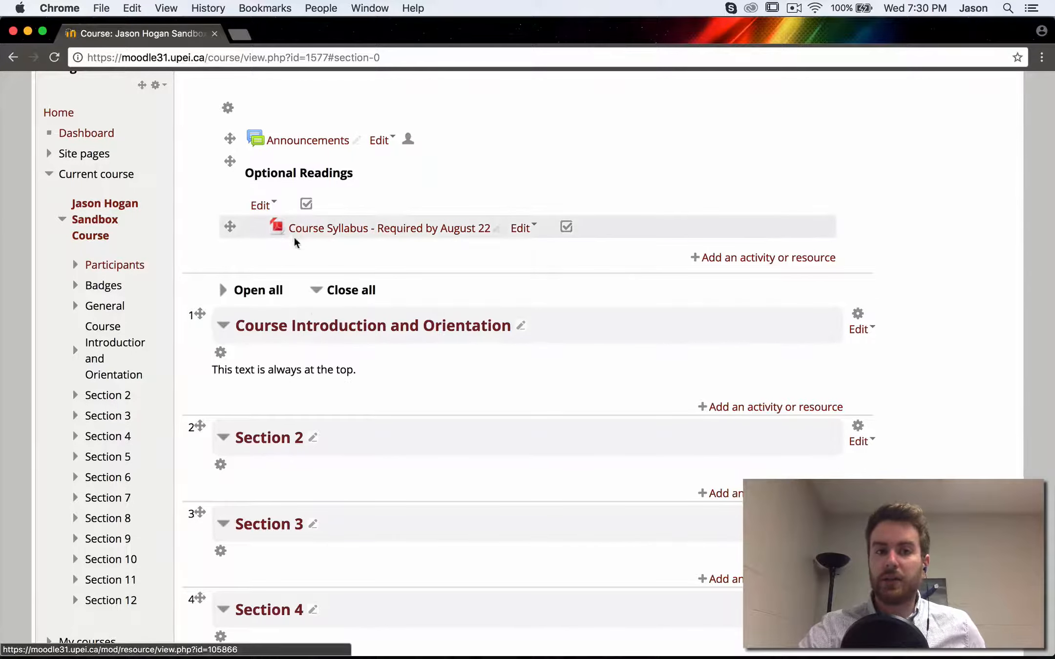
Step: Upload the PDF and PPTX files "What is an Instructional Designer - August 2" from the Desktop folder to the general section beneath the syllabus
mouse_move(191, 654)
click(59, 632)
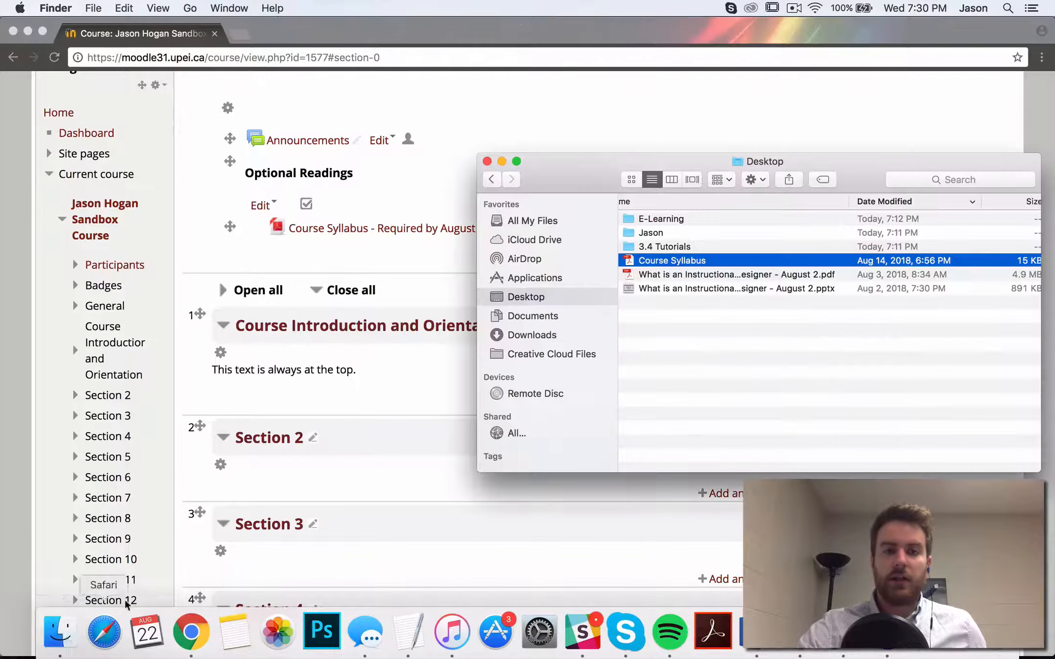
click(709, 275)
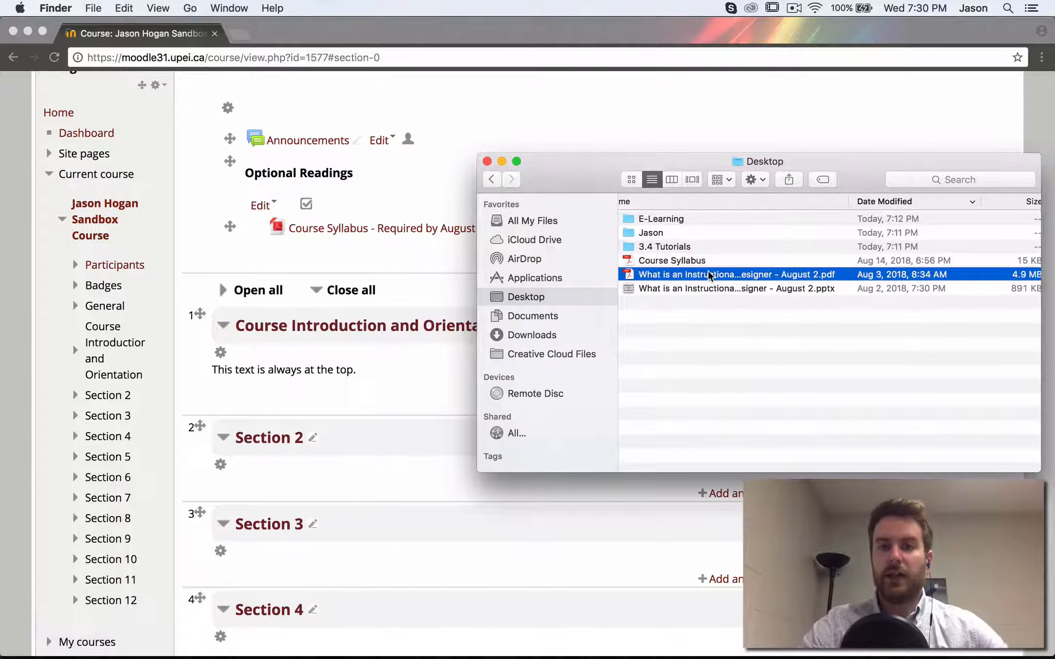
shift+click(708, 288)
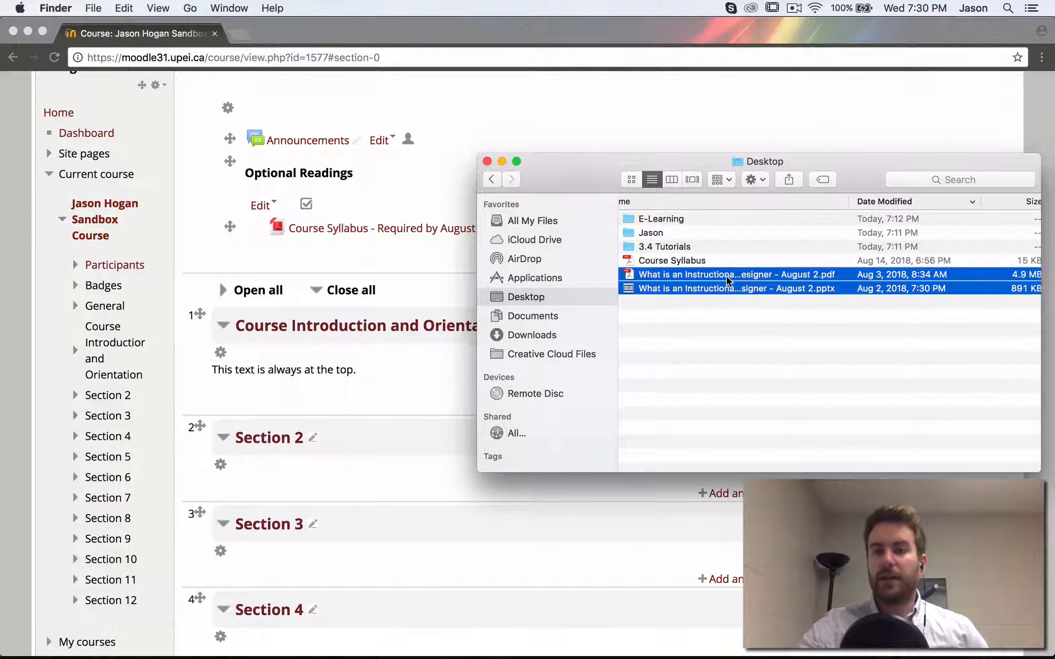
drag(737, 274, 417, 255)
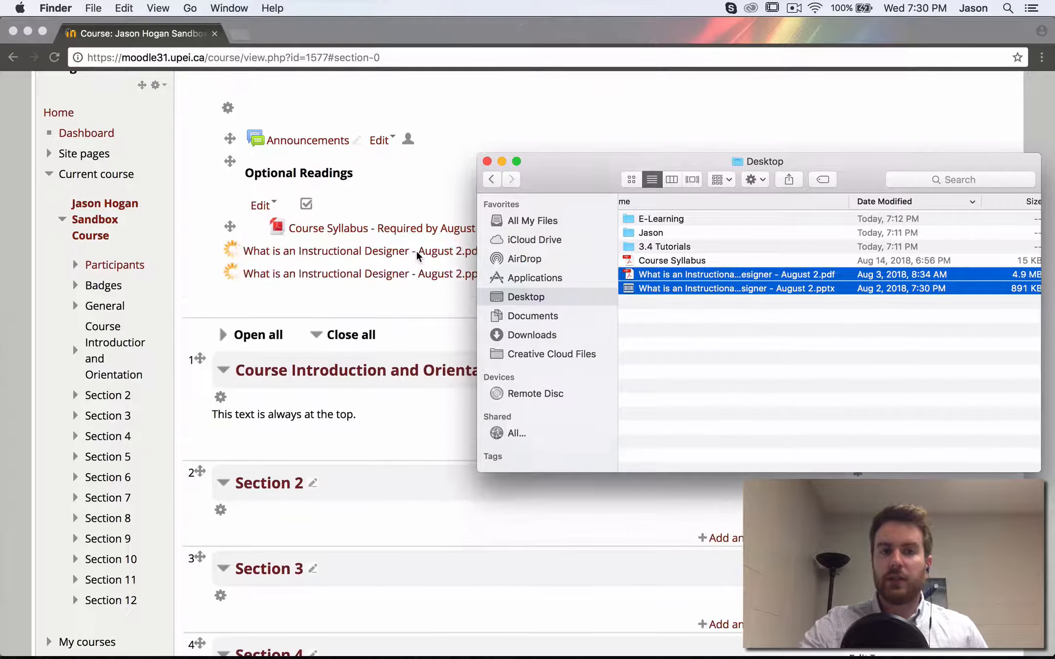
Step: Indent the PowerPoint file "What is an Instructional Designer - August 2" one level in the general section
click(197, 250)
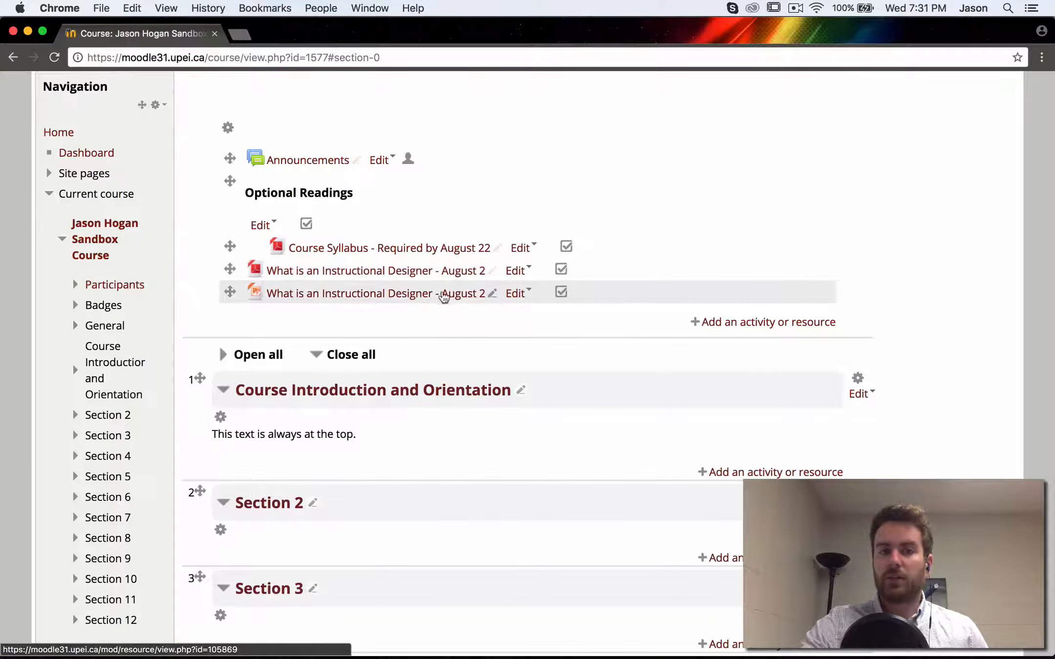
click(515, 293)
click(560, 341)
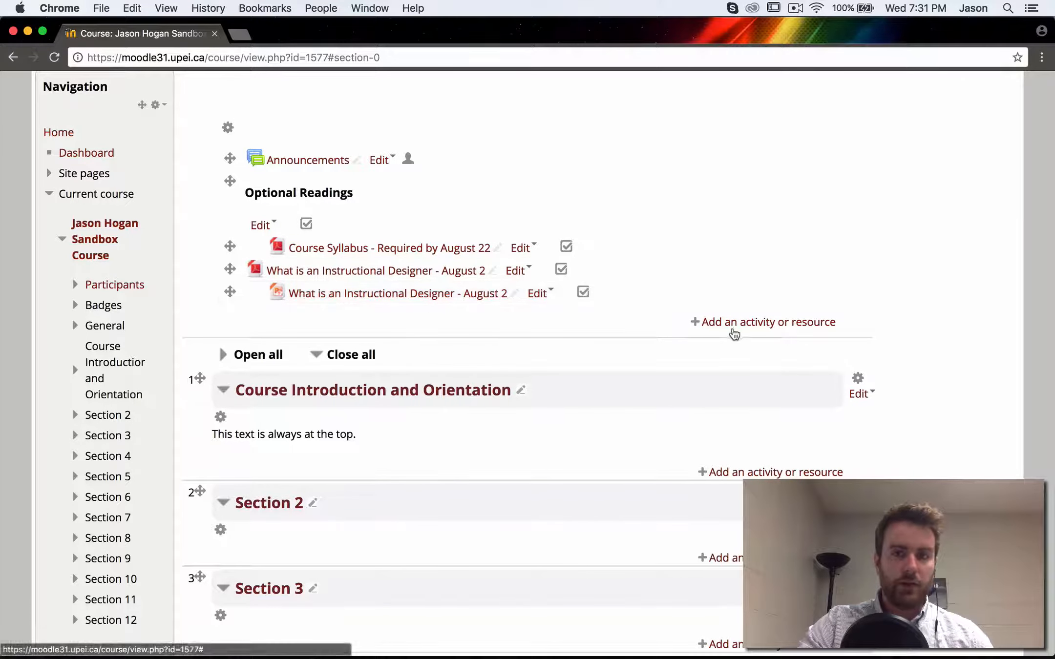
Step: Start adding a Page resource to the general section
click(730, 325)
scroll(452, 408, down, 3)
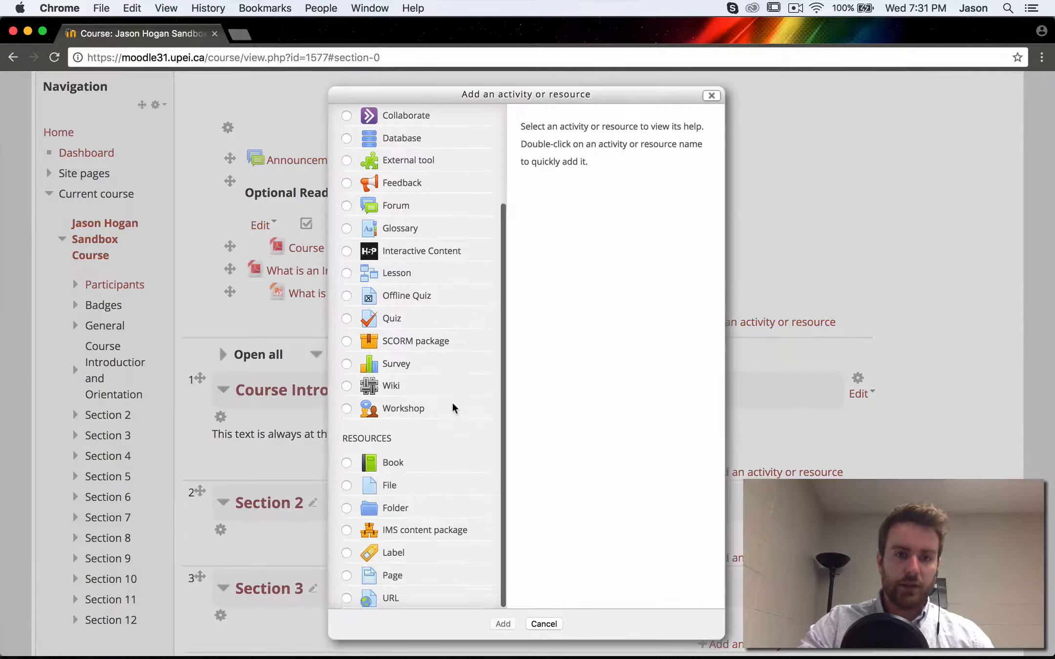
click(378, 580)
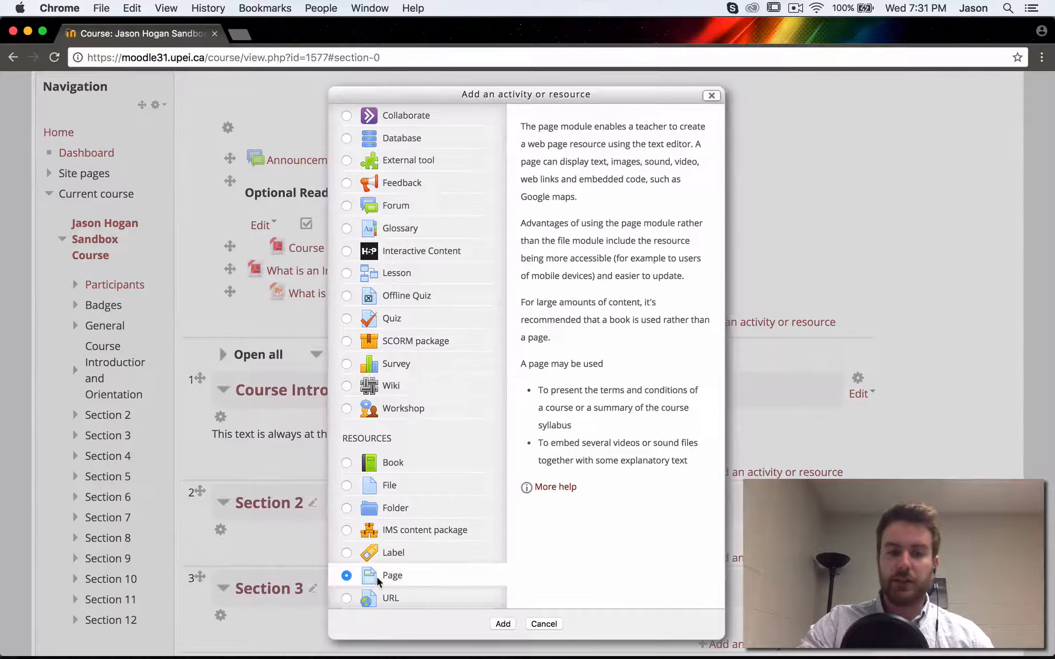
click(502, 626)
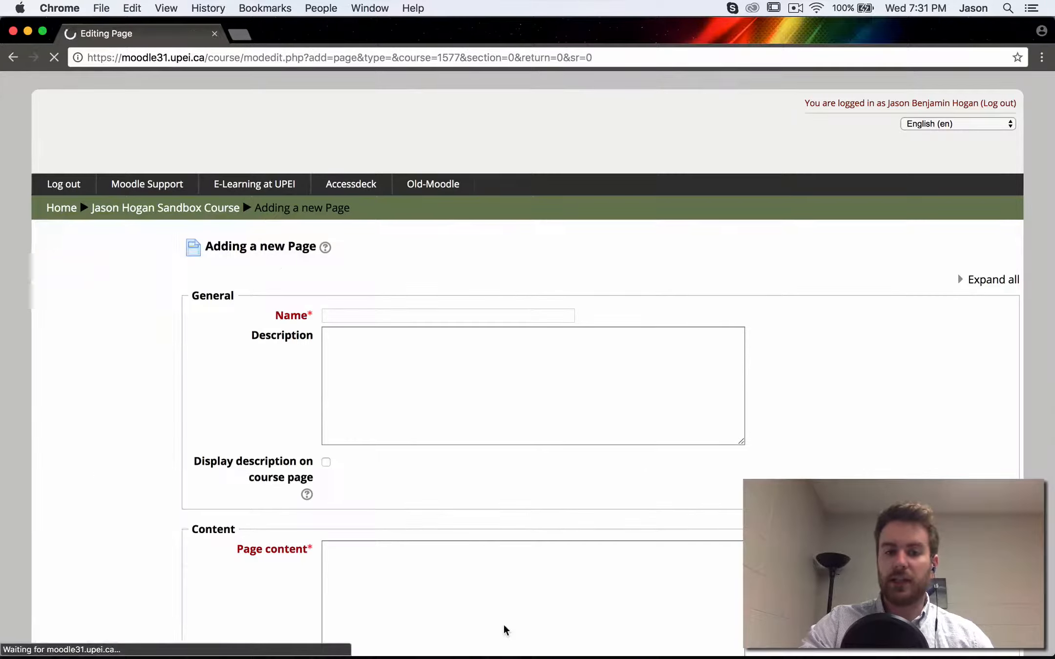
Step: Insert the copied YouTube iframe code as HTML source in the page content and return to the visual editing view
scroll(499, 612, down, 6)
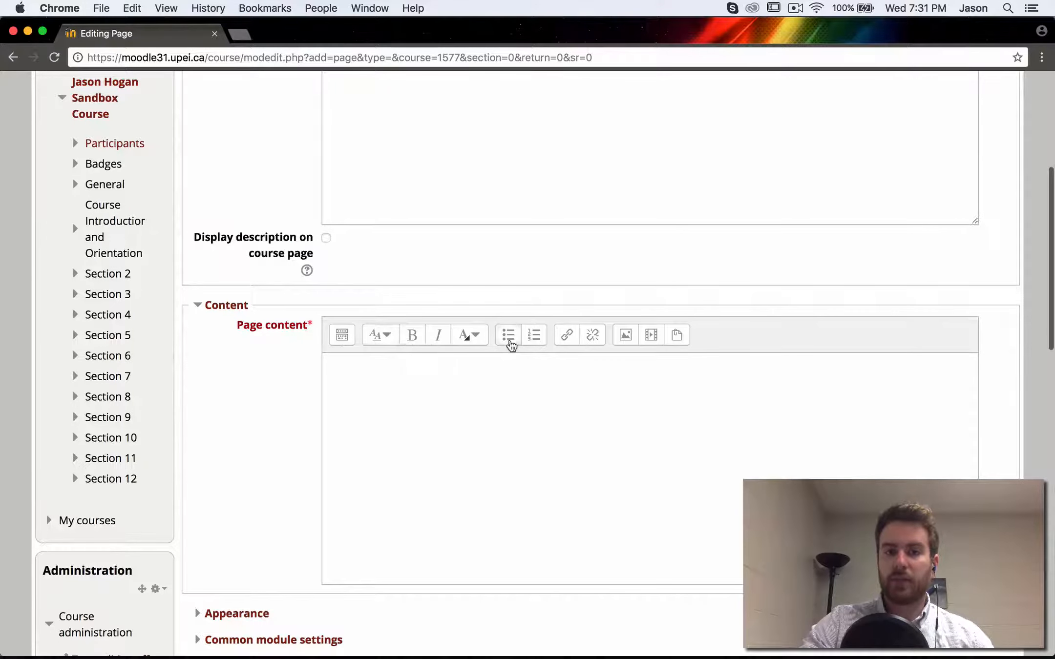
click(342, 334)
click(853, 362)
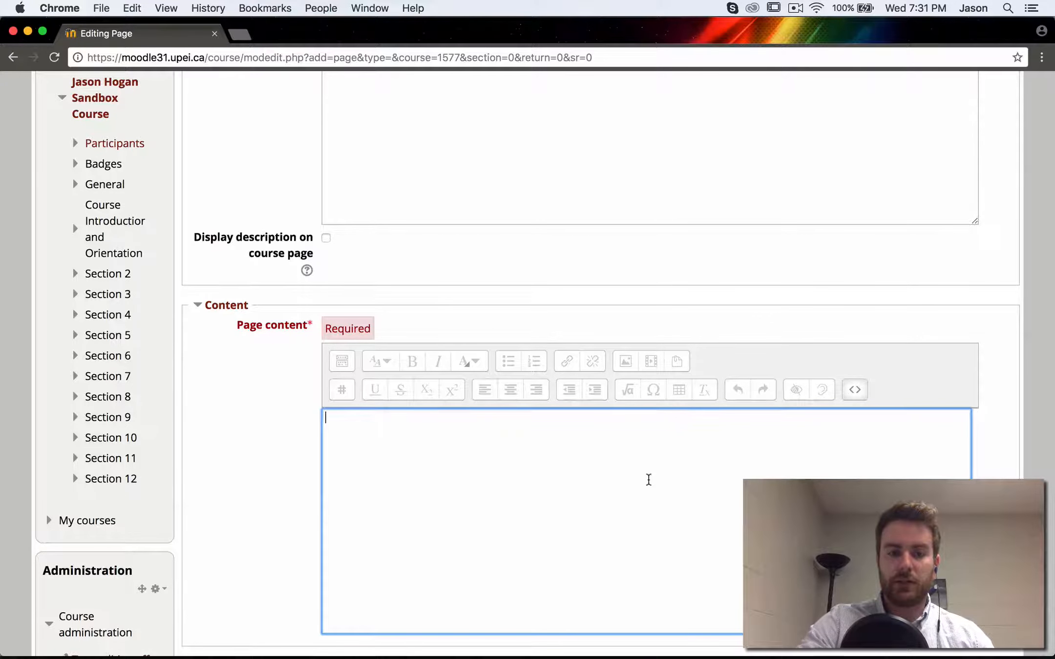
text(<iframe width="560" height="315" src="https://www.youtube.com/embed/jIEJvQaOgSE" frameborder="0" allow="autoplay; encrypted-media" allowfullscreen></iframe>)
click(859, 393)
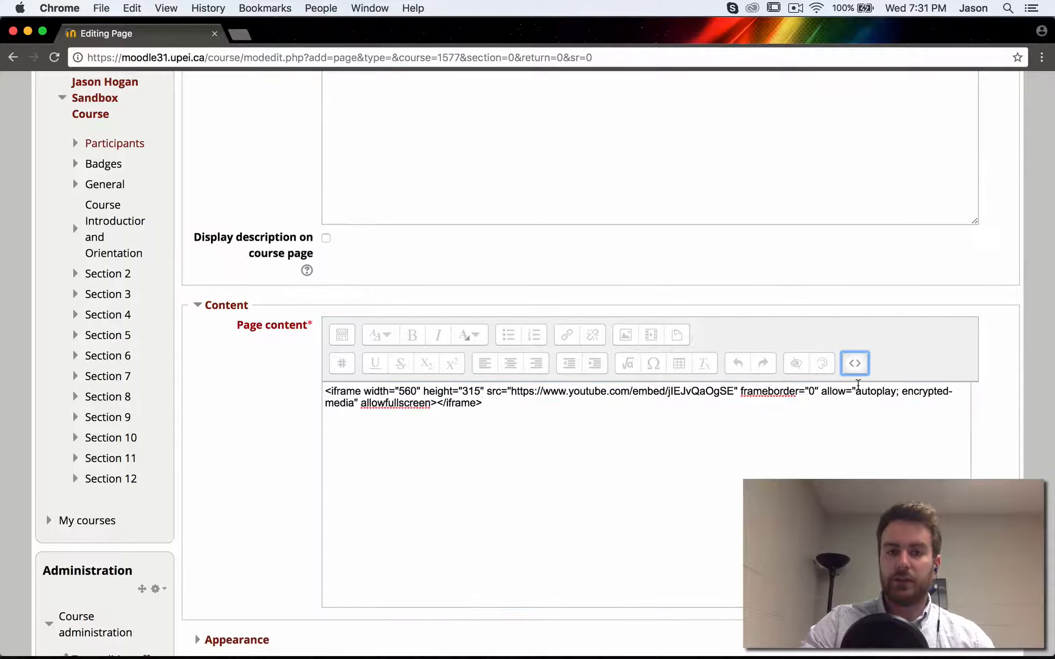
click(854, 362)
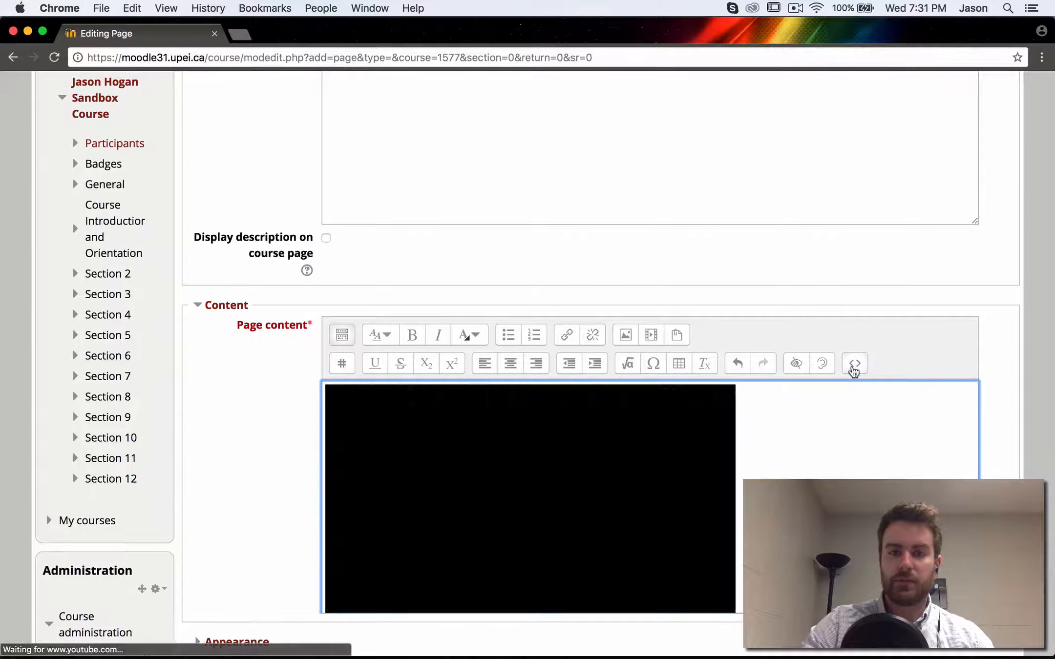
Step: Name the new page "Pharaoh's Serpent Chemical Reaction", save it and return to the course
scroll(537, 371, up, 10)
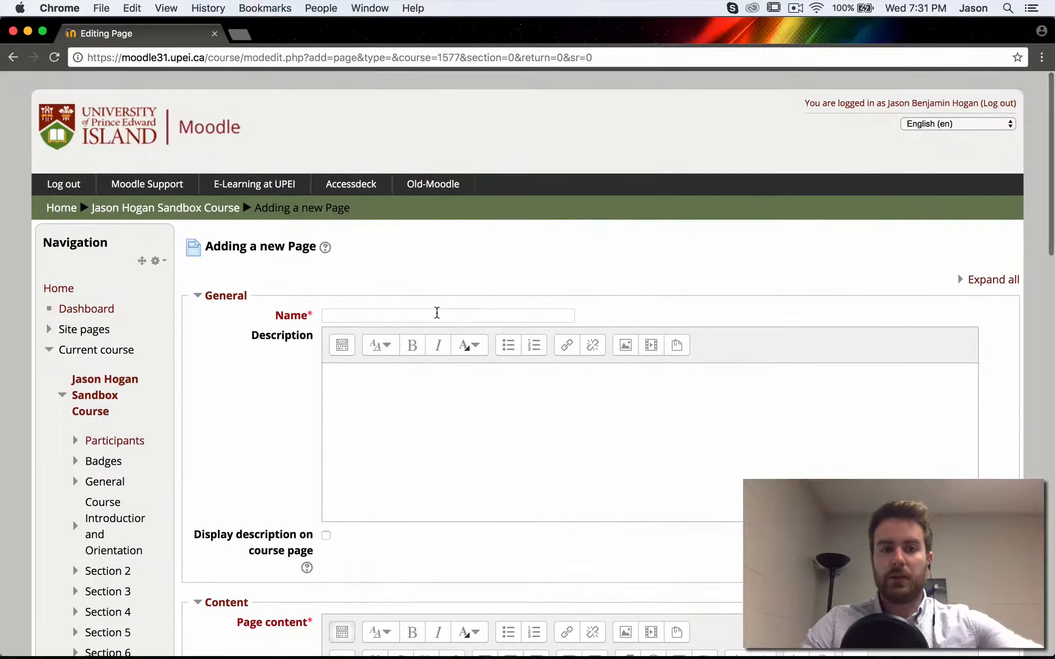
click(436, 312)
text(Pharo)
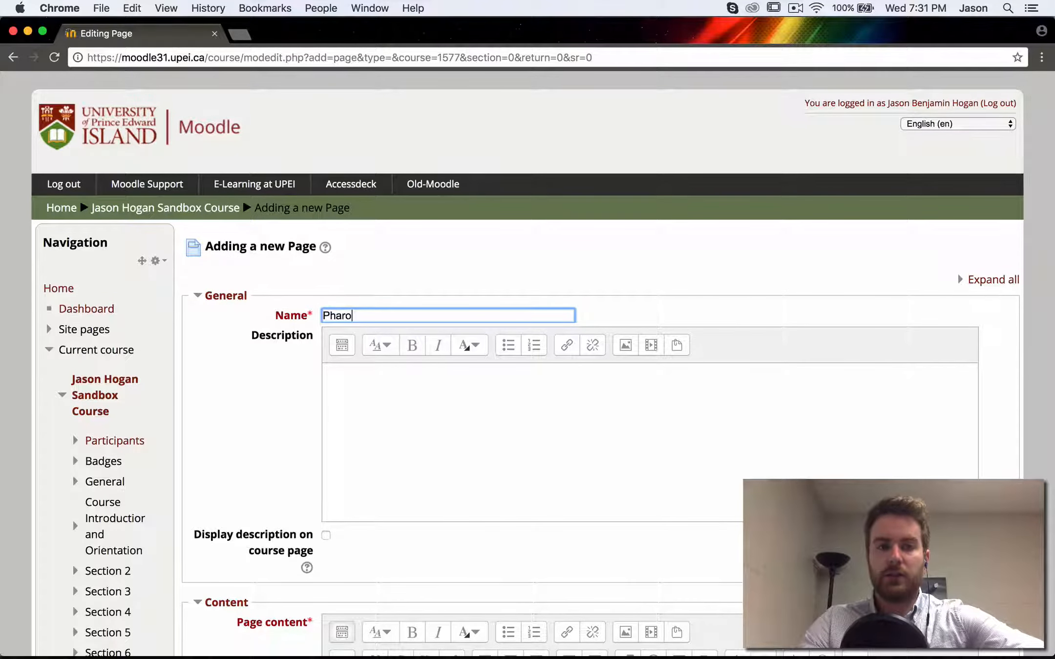
text(ah's)
key(BackSpace)
key(BackSpace)
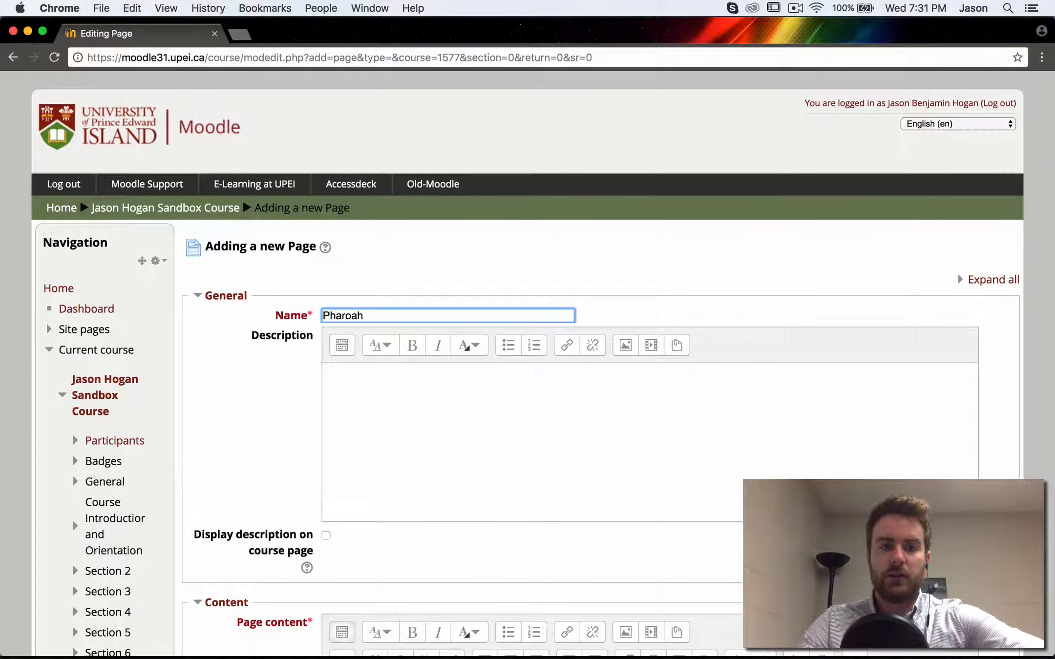
key(BackSpace)
text(aoh's )
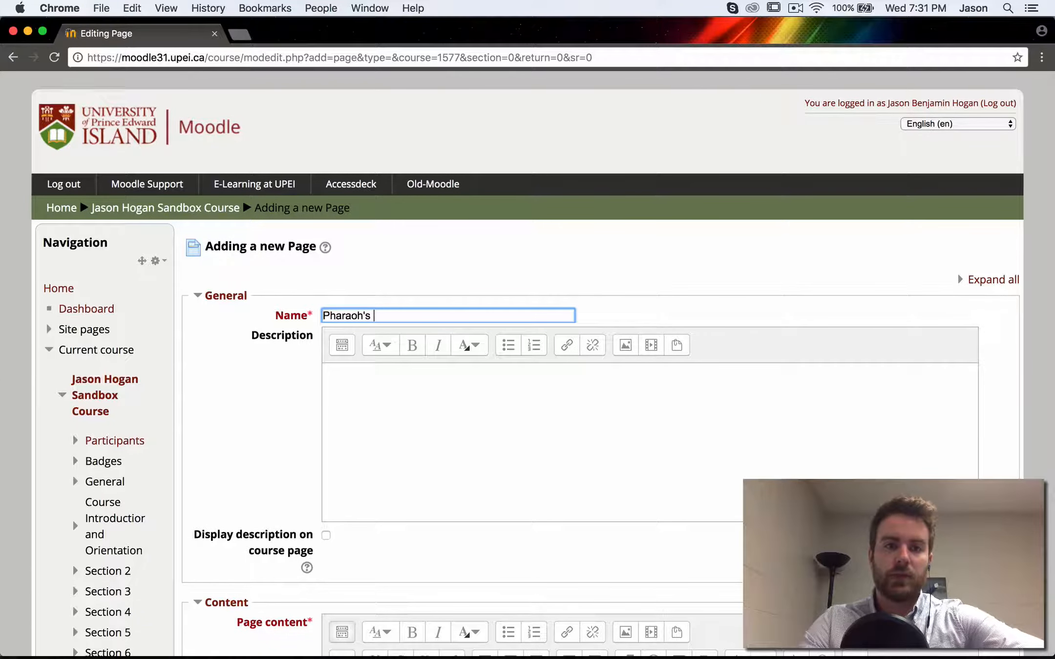
text(Serpent Ceh)
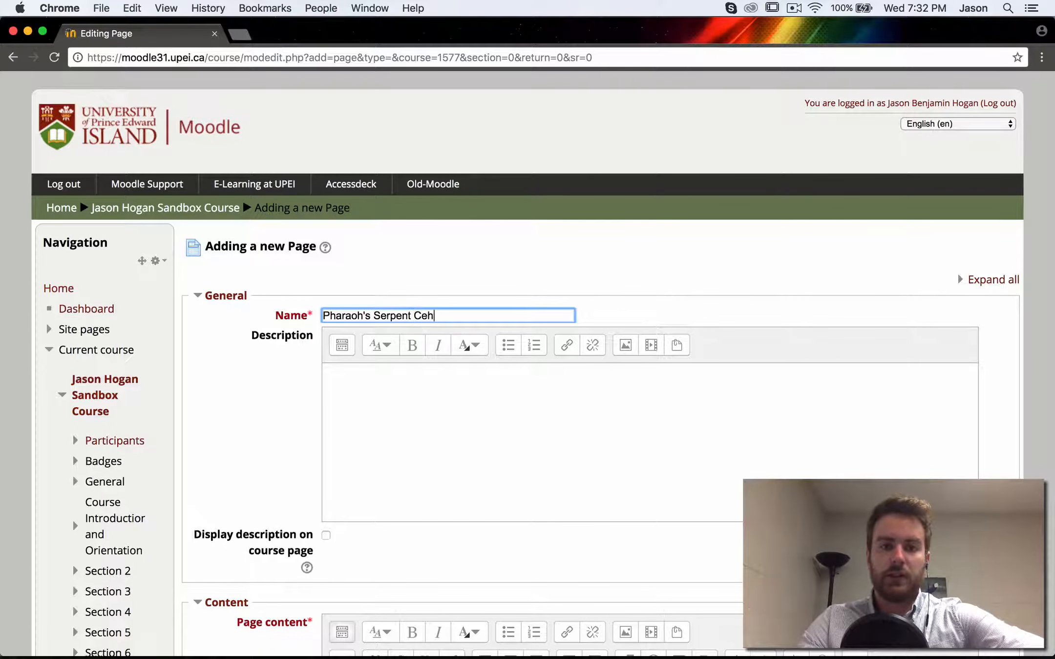
text(emical Reacti)
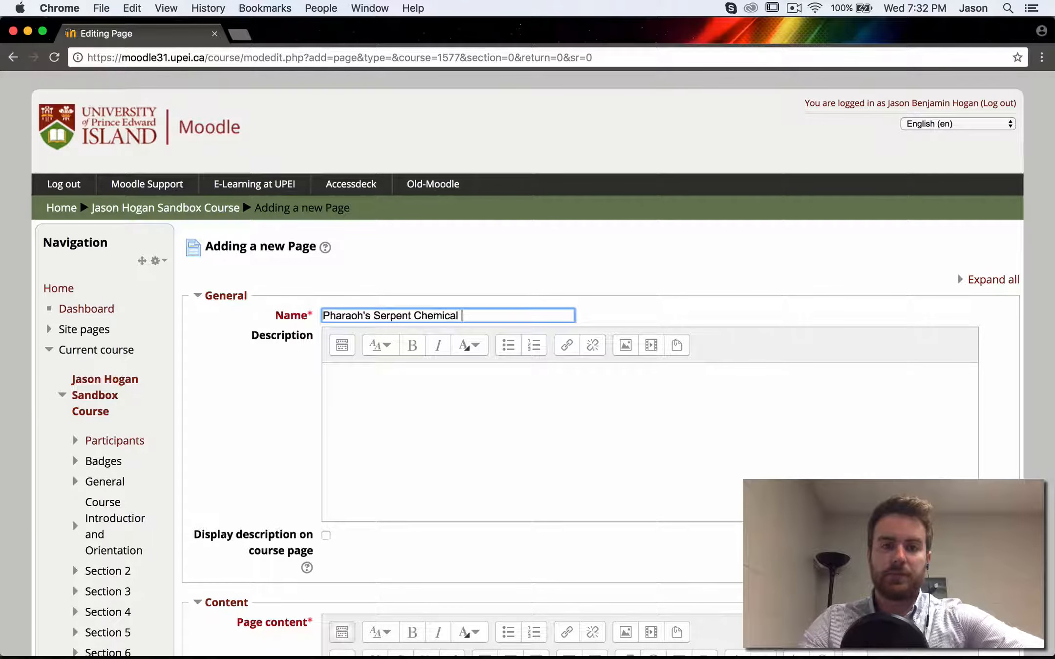
text(on)
scroll(434, 323, down, 10)
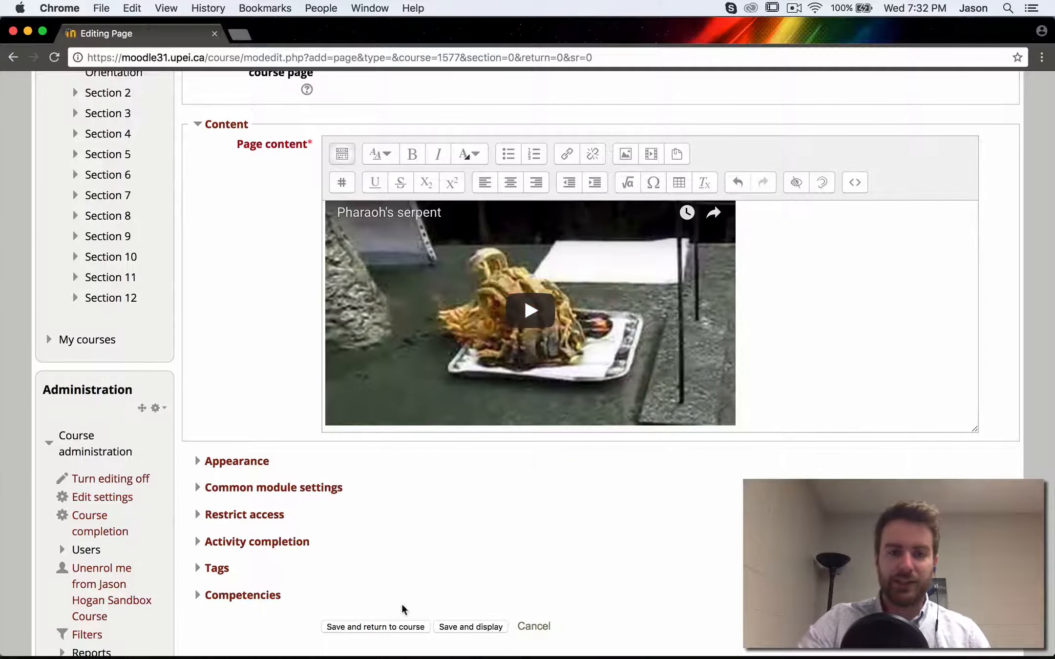
click(389, 629)
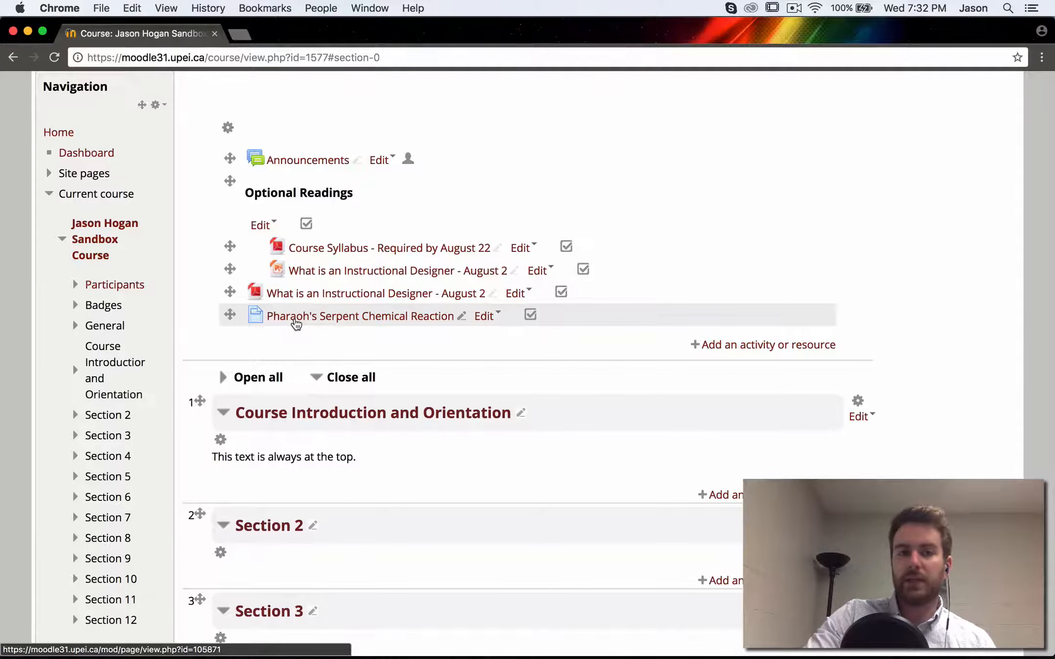
Step: View the "Pharaoh's Serpent Chemical Reaction" page with its embedded video and return to the course page
click(296, 319)
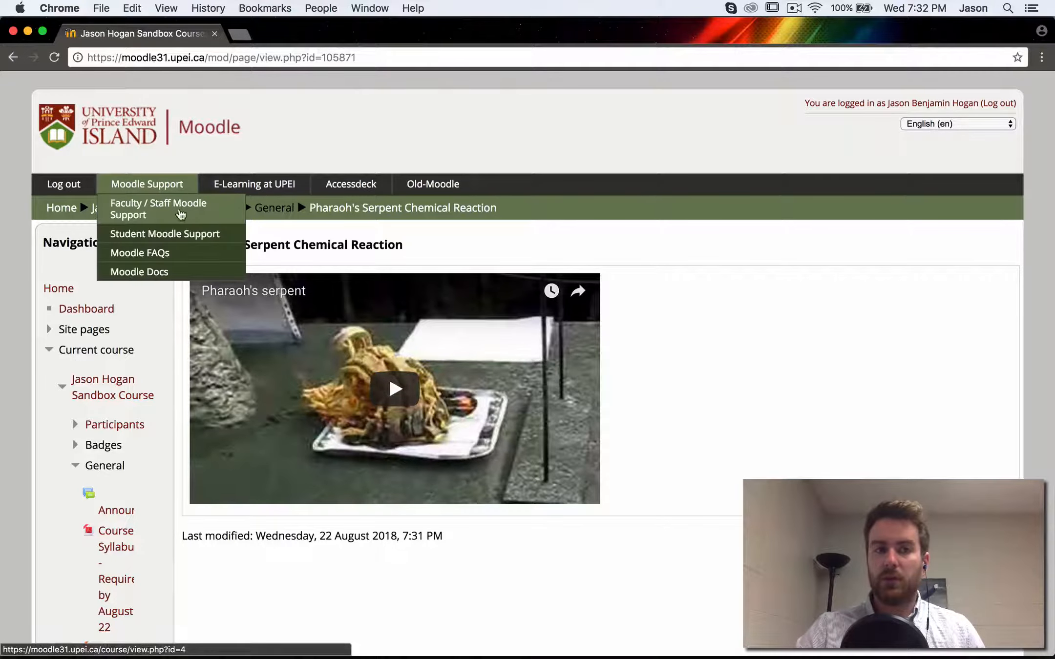
click(214, 209)
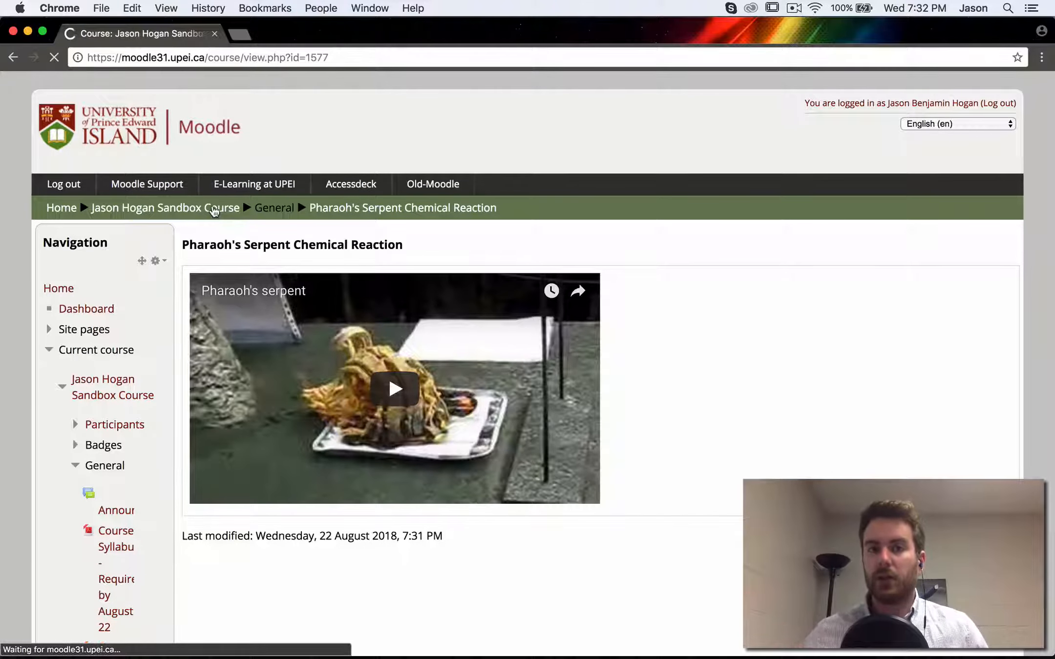
Step: Delete the "Pharaoh's Serpent Chemical Reaction" page from the general section and confirm the deletion
scroll(214, 209, down, 5)
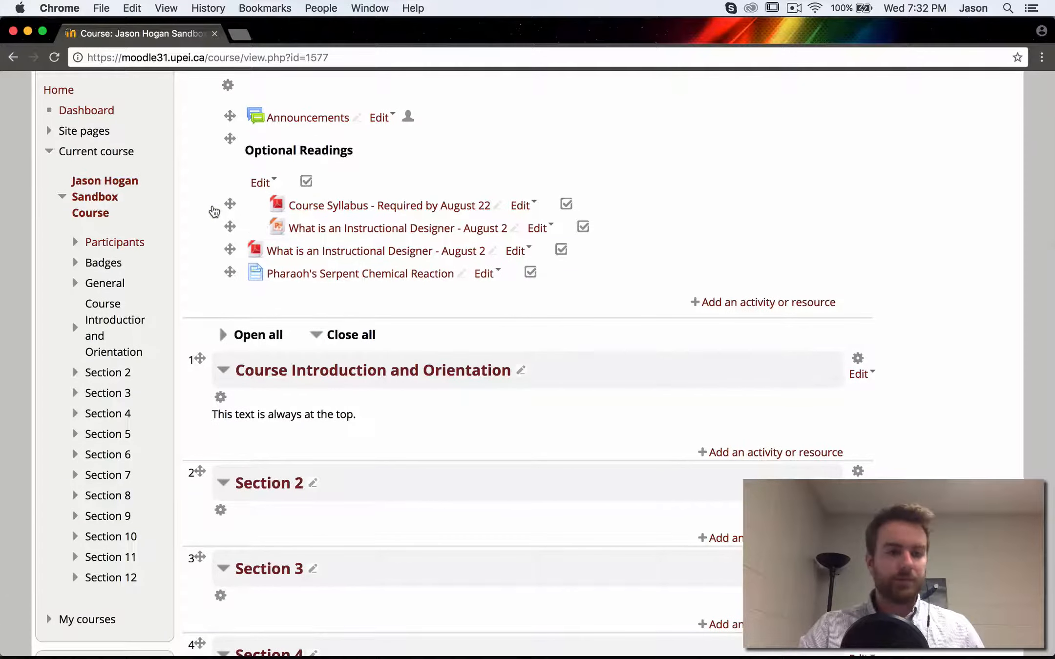
click(483, 274)
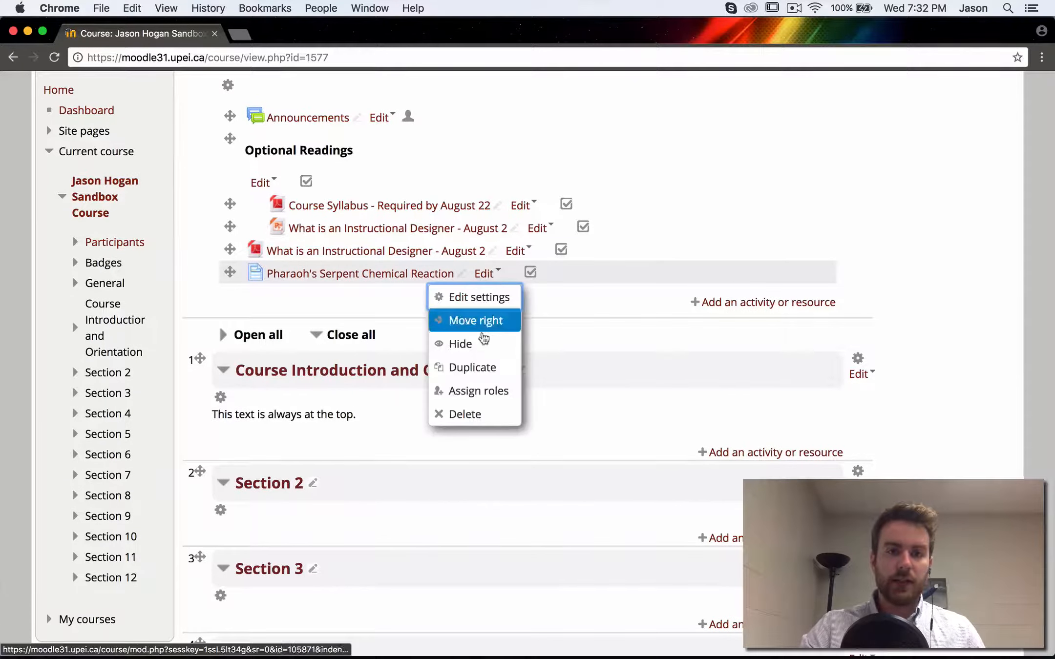
click(470, 413)
click(504, 421)
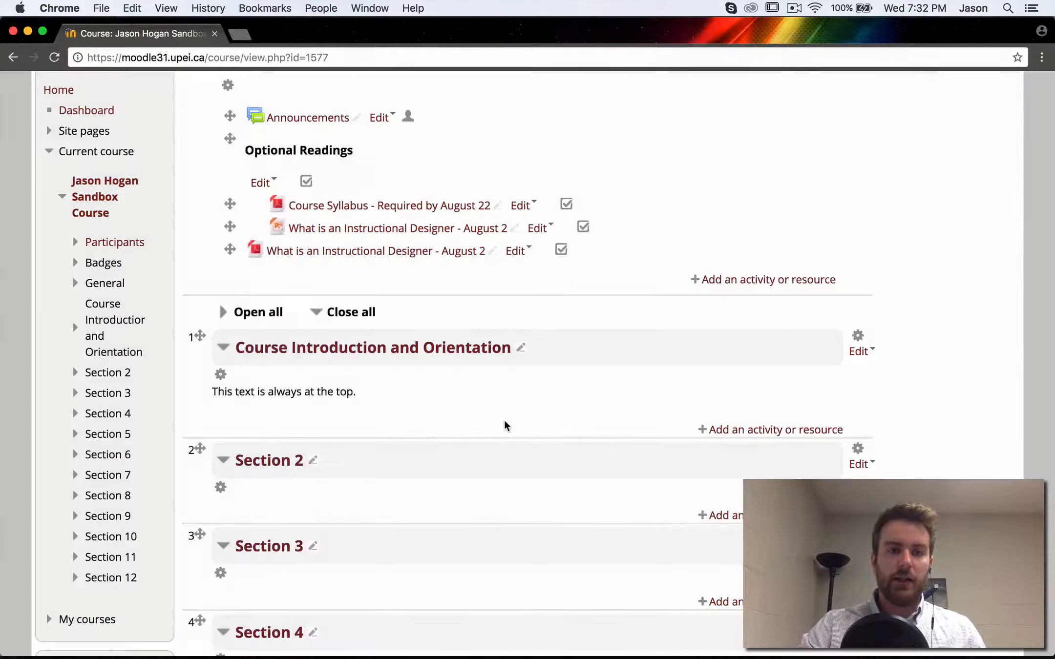
Step: Examine the deleted items in the course recycle bin down to the most recent entry, and return to the course page
scroll(264, 459, down, 10)
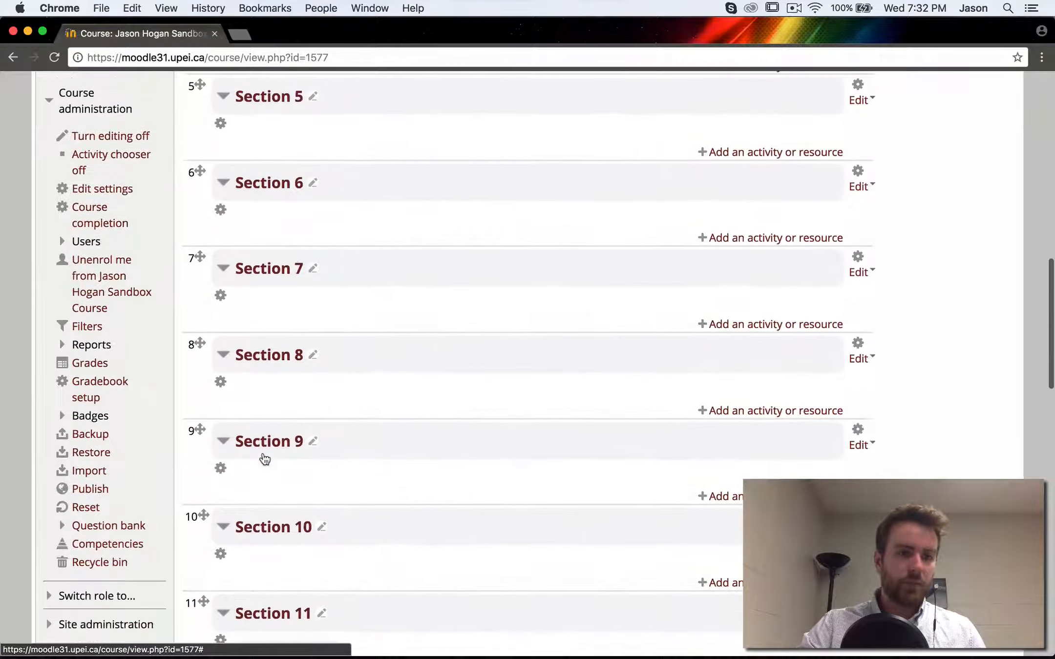
scroll(264, 459, down, 3)
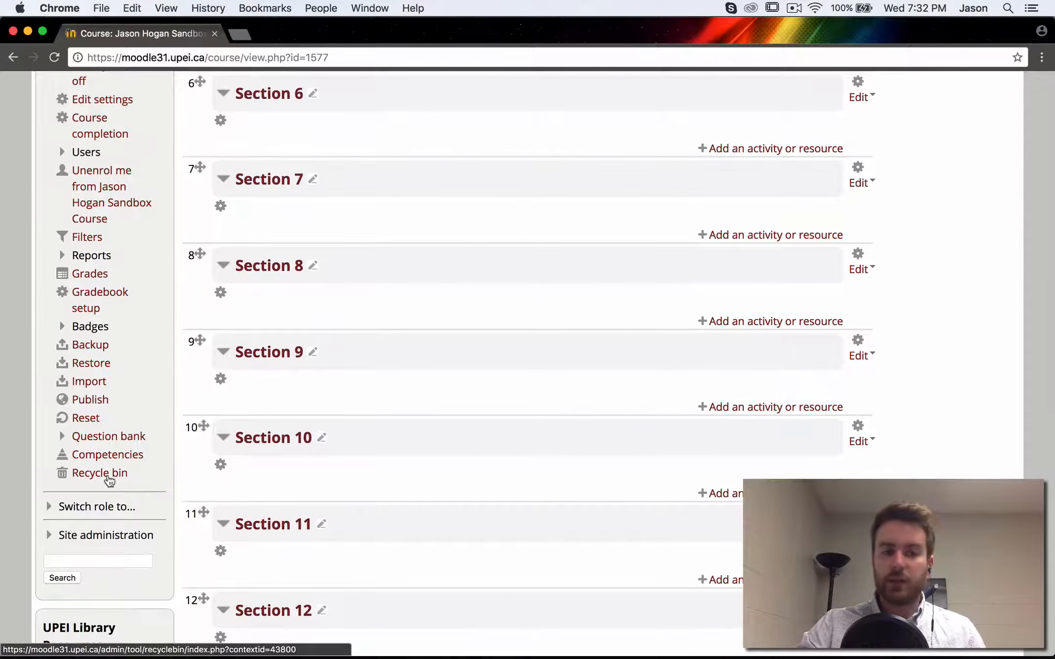
click(110, 481)
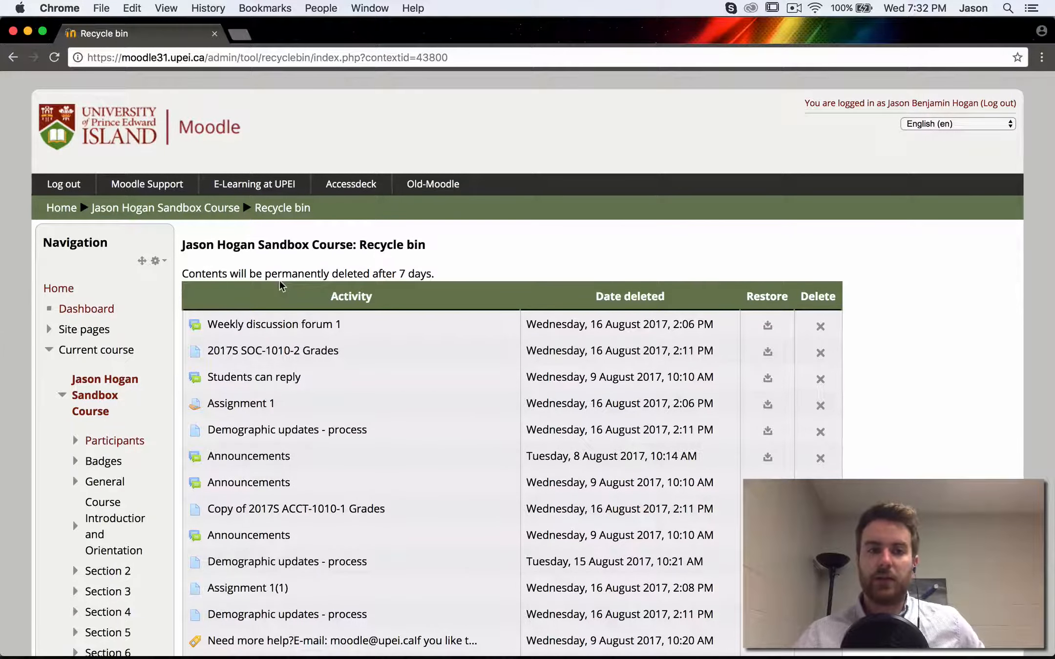
scroll(361, 404, down, 20)
scroll(360, 400, down, 20)
scroll(360, 401, down, 20)
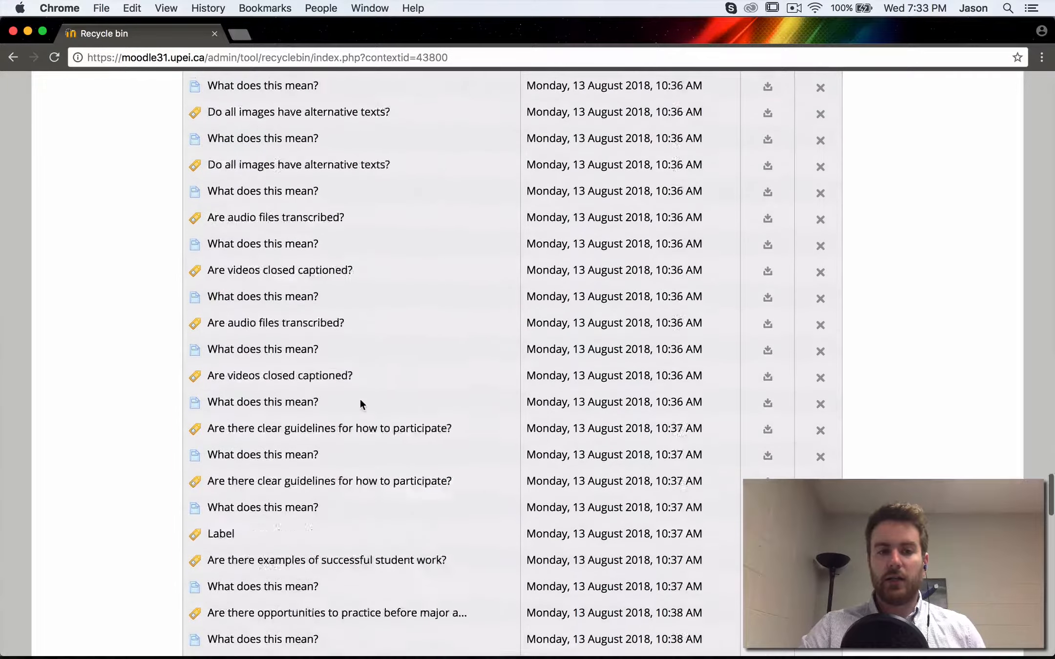
scroll(360, 399, down, 20)
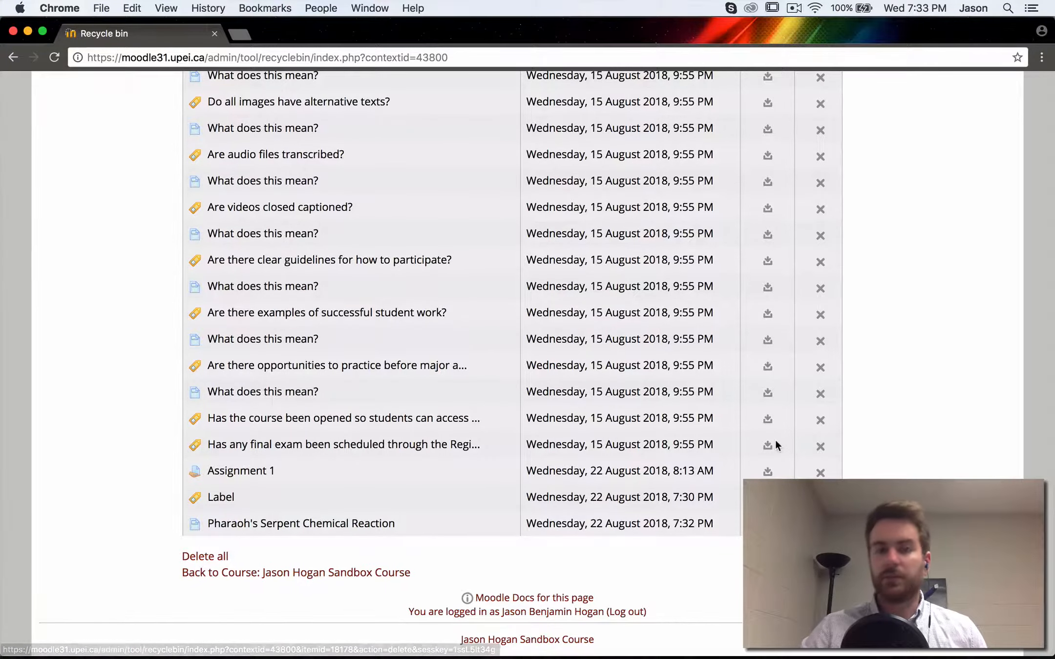
scroll(774, 440, up, 20)
scroll(775, 440, up, 20)
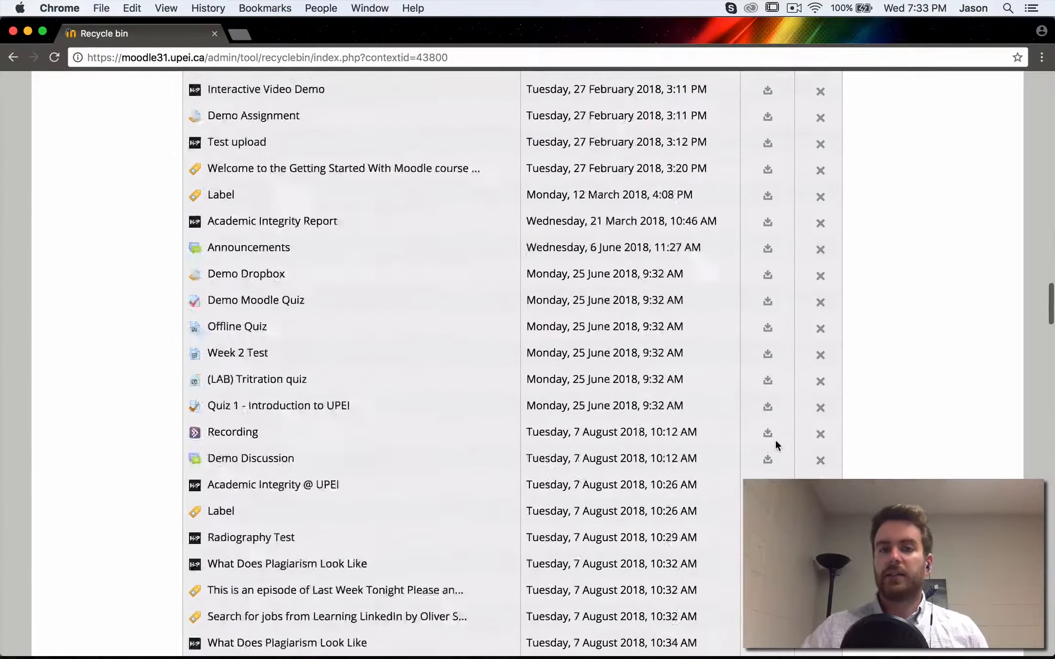
scroll(775, 440, up, 15)
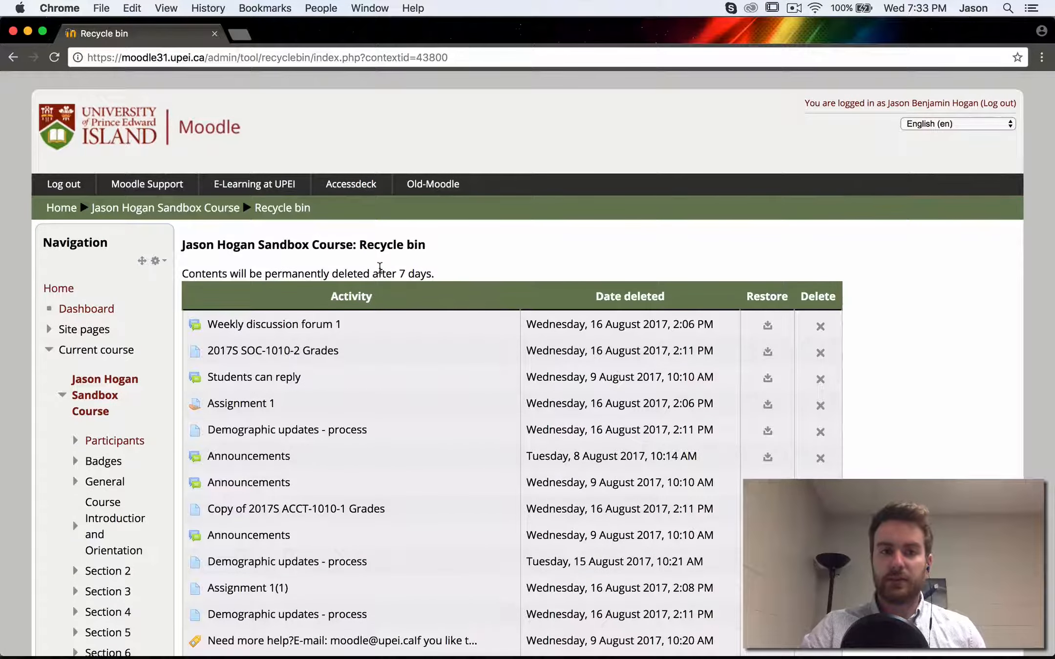
click(205, 210)
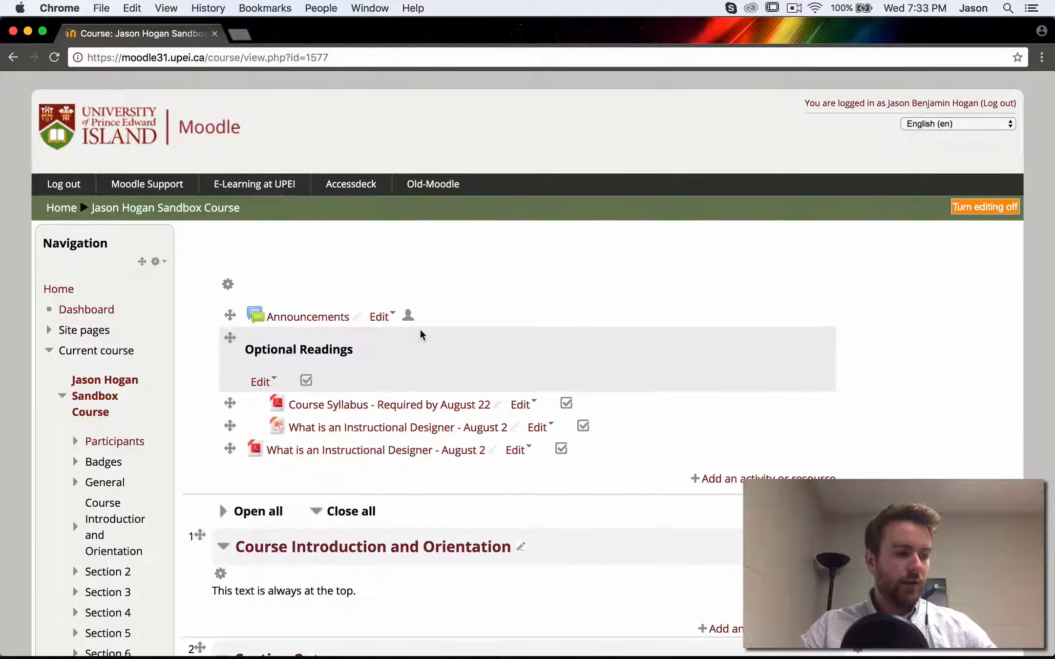
Step: Add one section at the end of the course and remove it again
scroll(290, 527, down, 10)
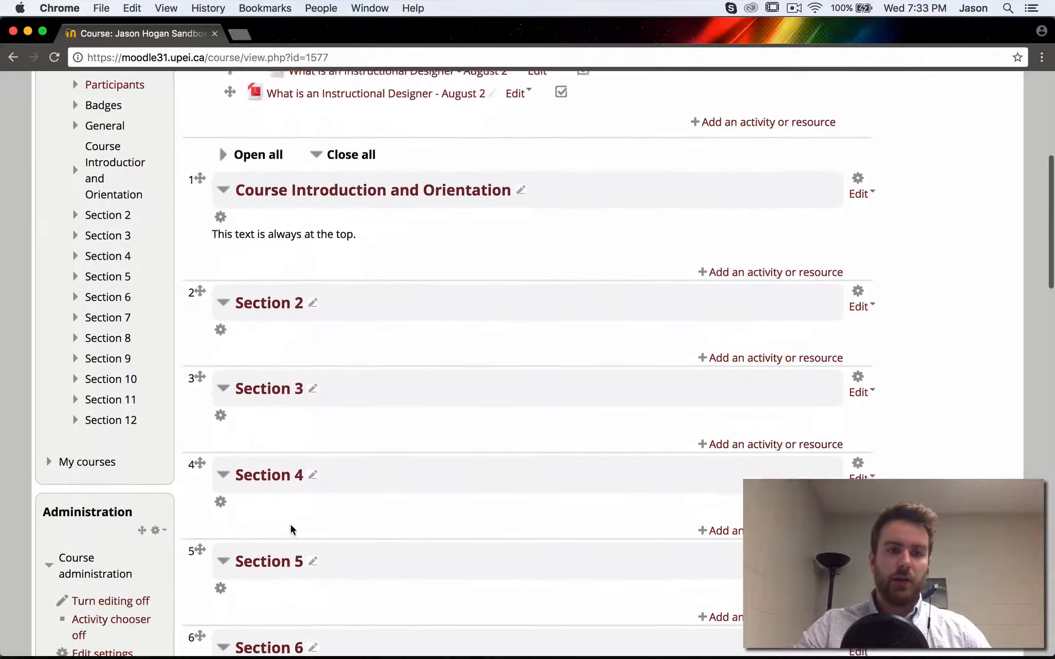
scroll(291, 530, down, 1)
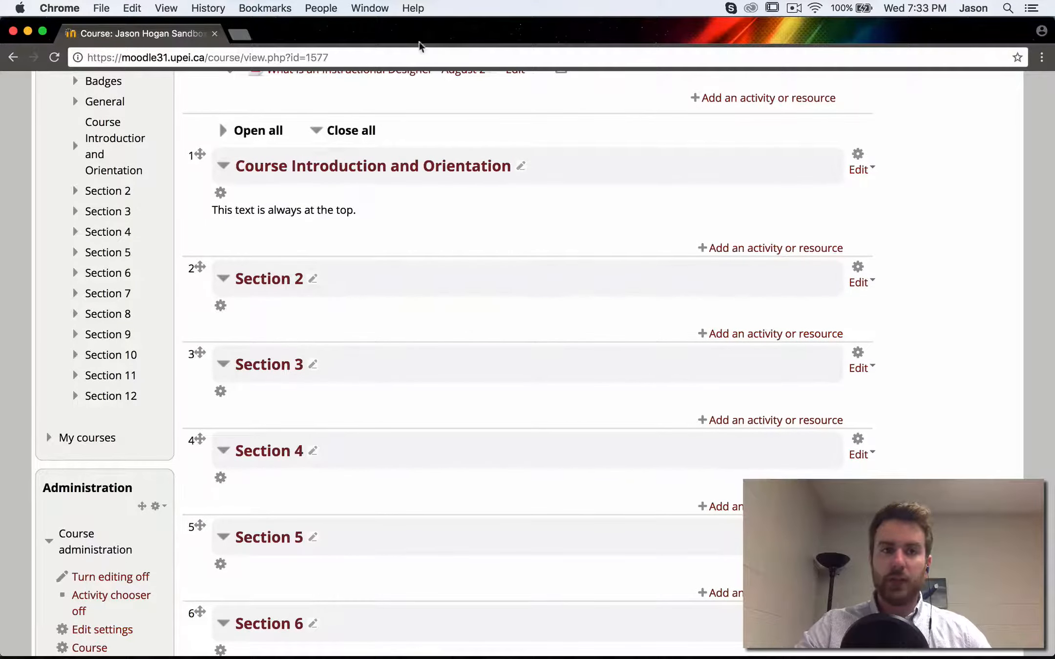
scroll(315, 200, down, 17)
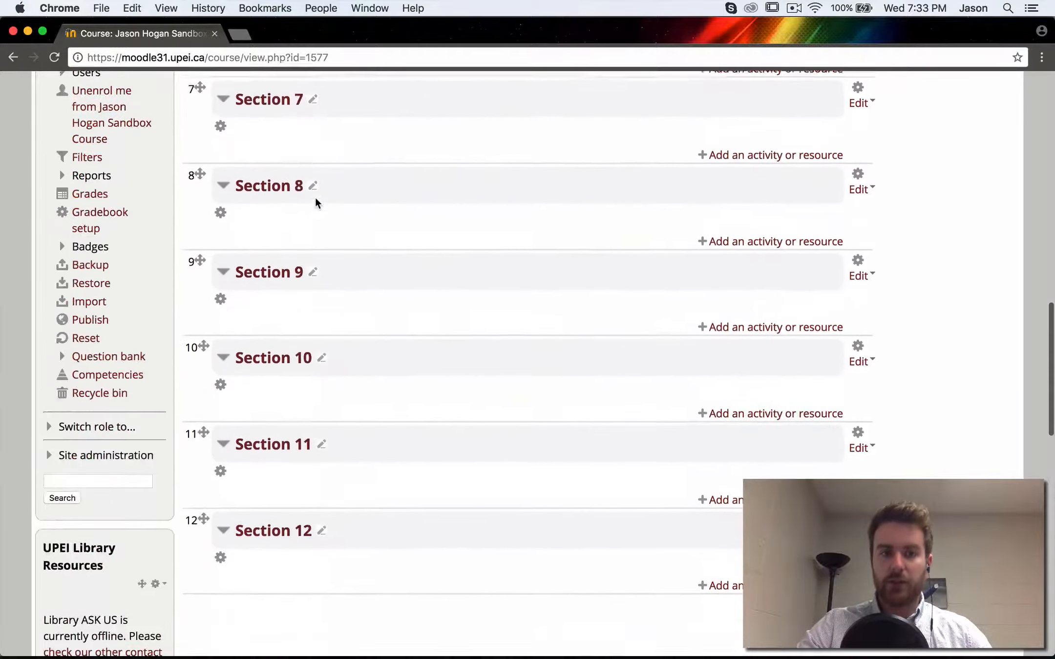
scroll(315, 205, down, 5)
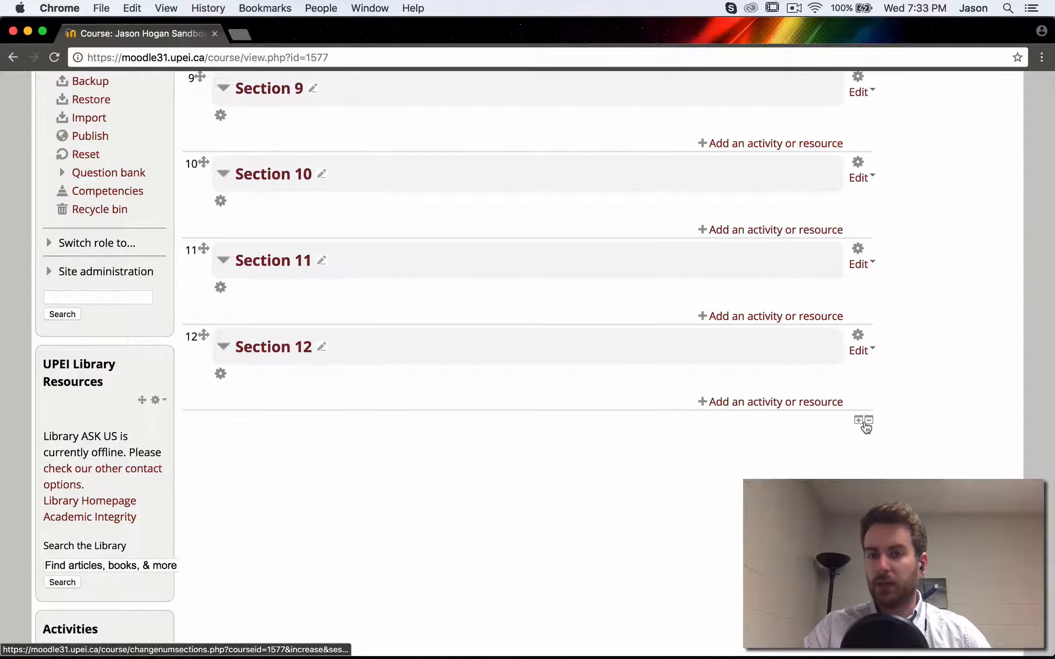
click(857, 421)
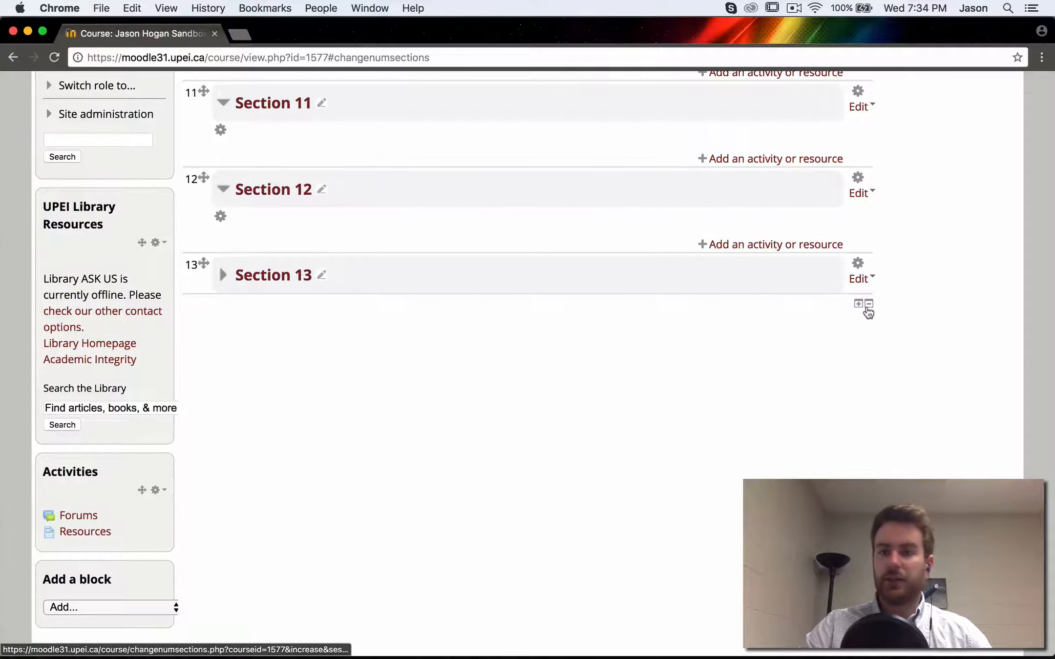
click(869, 304)
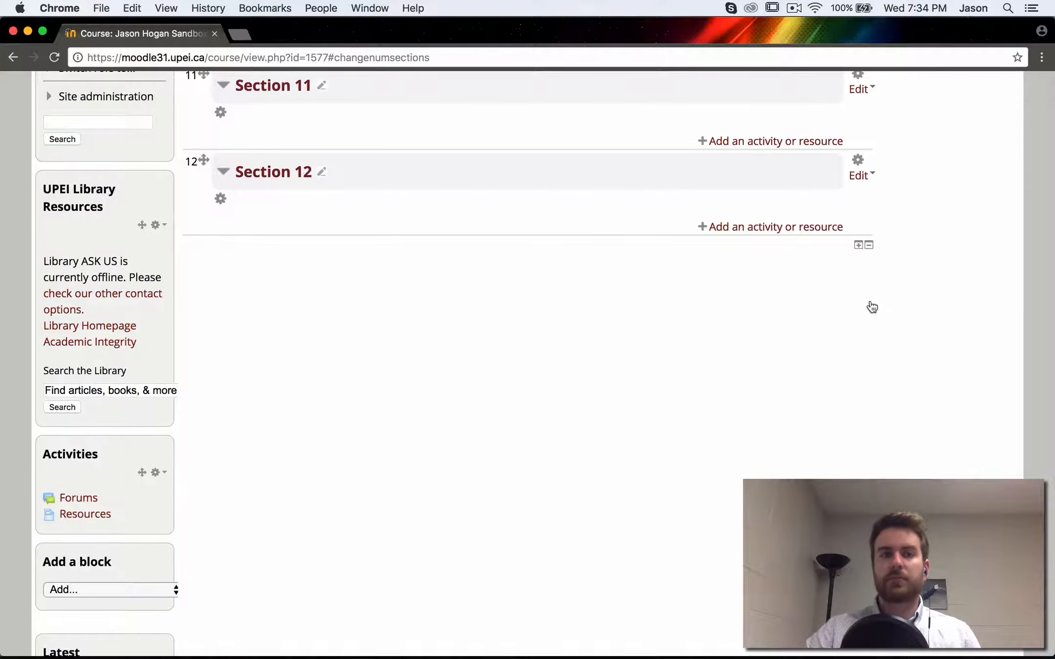
Step: Upload the Course Syllabus PDF from the Desktop folder into Section 12
scroll(871, 306, up, 5)
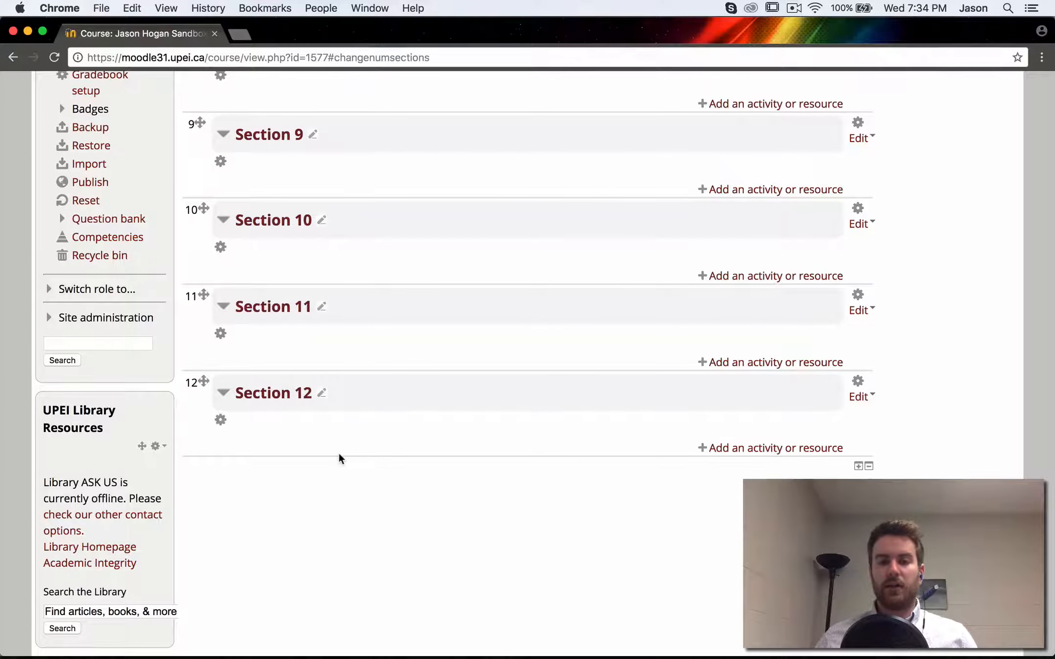
mouse_move(234, 634)
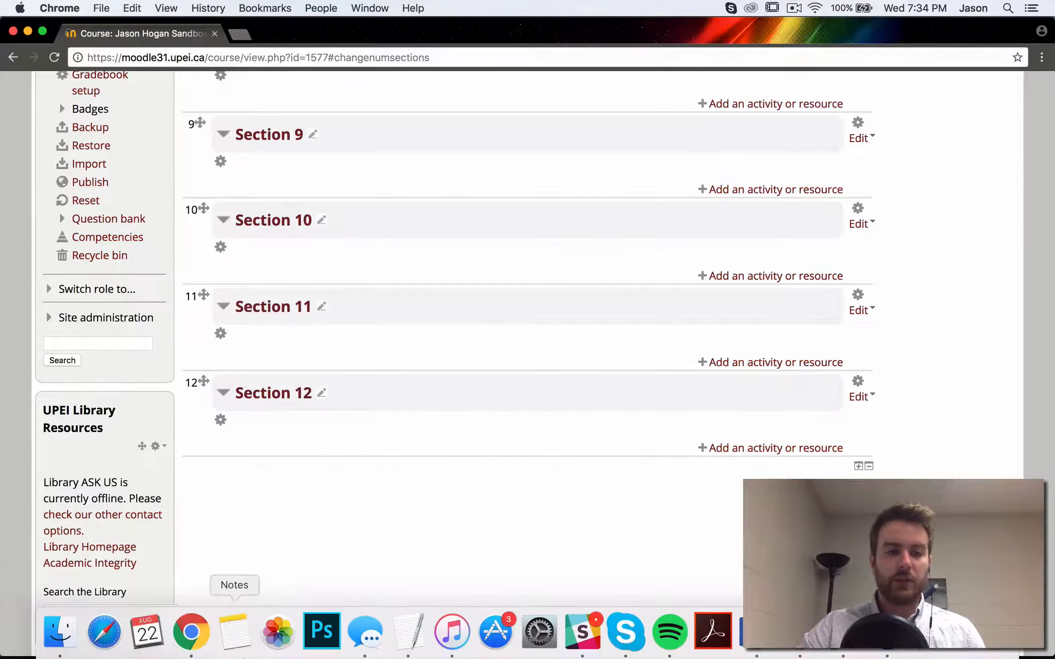
click(60, 632)
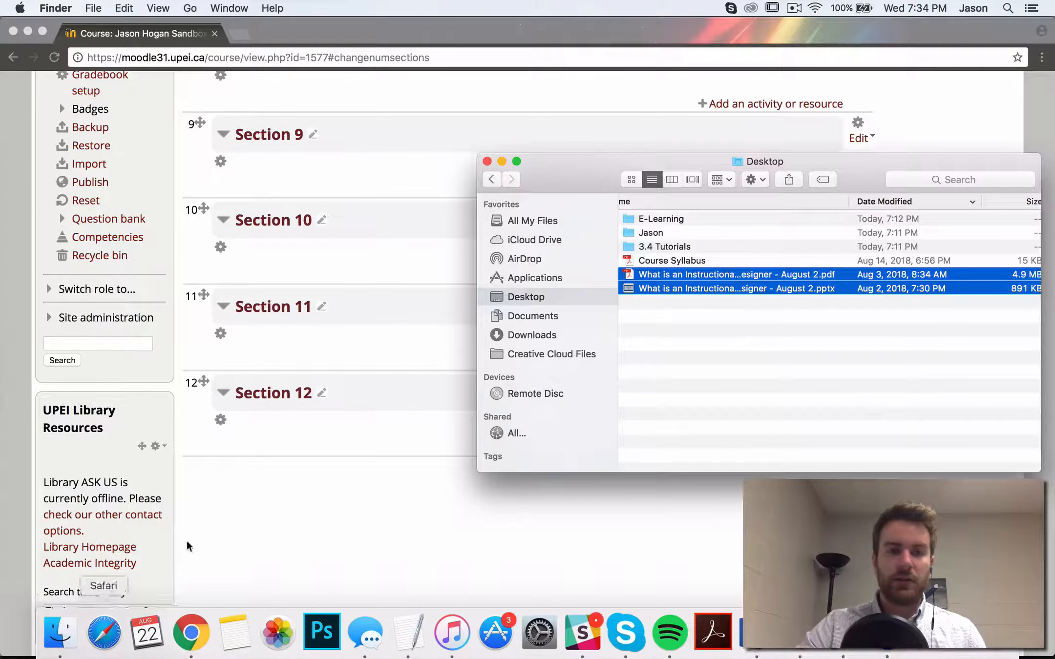
click(672, 263)
drag(672, 263, 347, 454)
scroll(347, 455, down, 8)
click(418, 528)
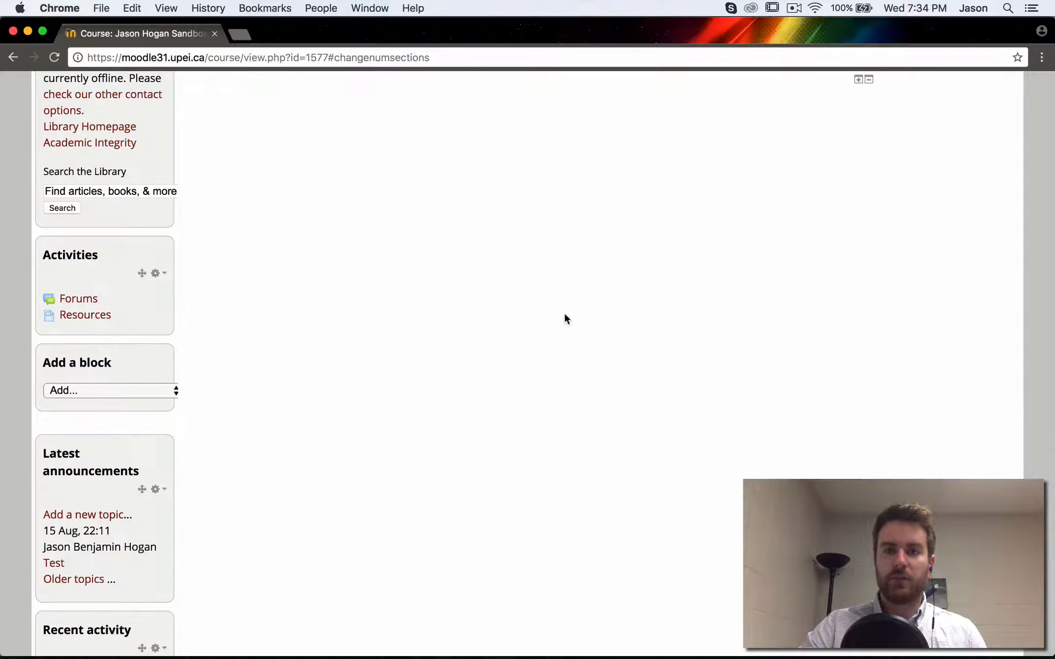
Step: Reduce the number of course sections to 10, removing Sections 11 and 12
scroll(563, 313, up, 5)
click(869, 371)
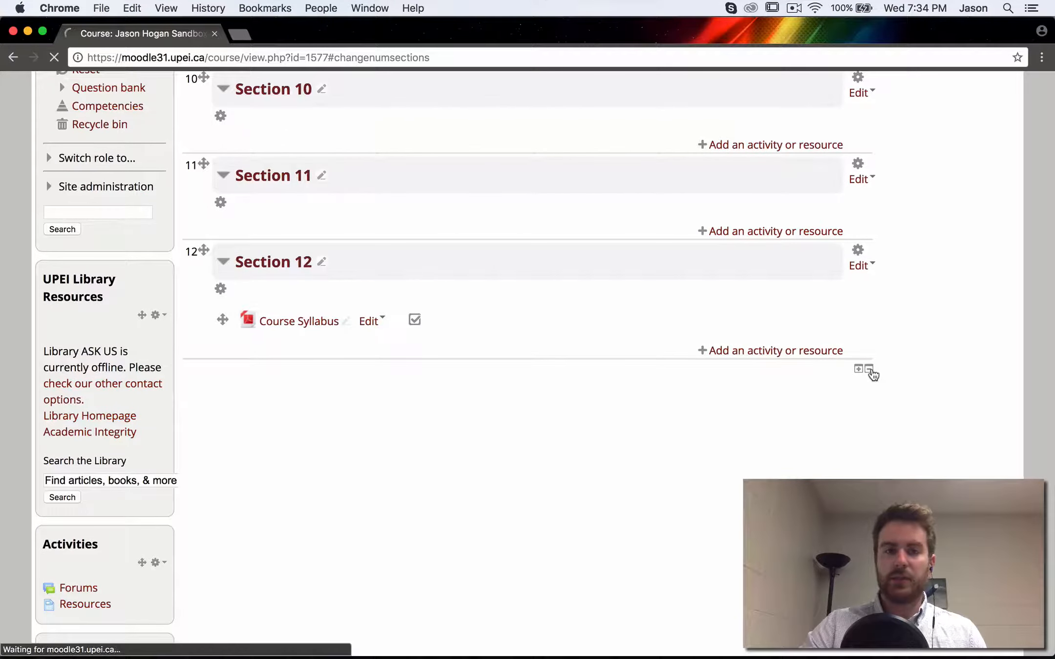
scroll(450, 431, down, 5)
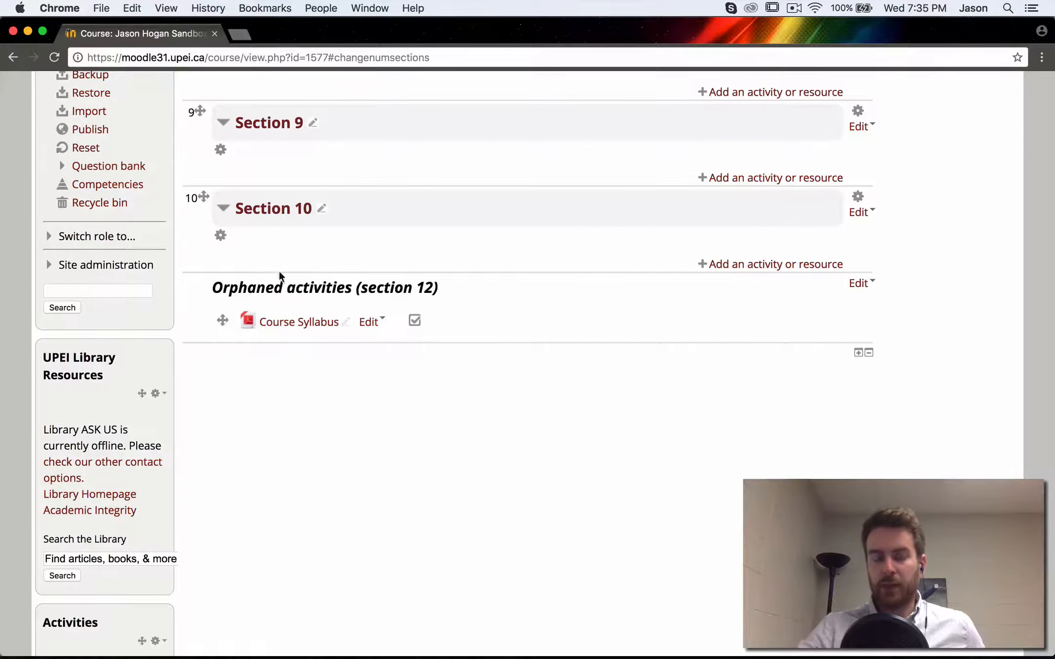
Step: Turn off editing mode for the sandbox course
scroll(483, 284, up, 1)
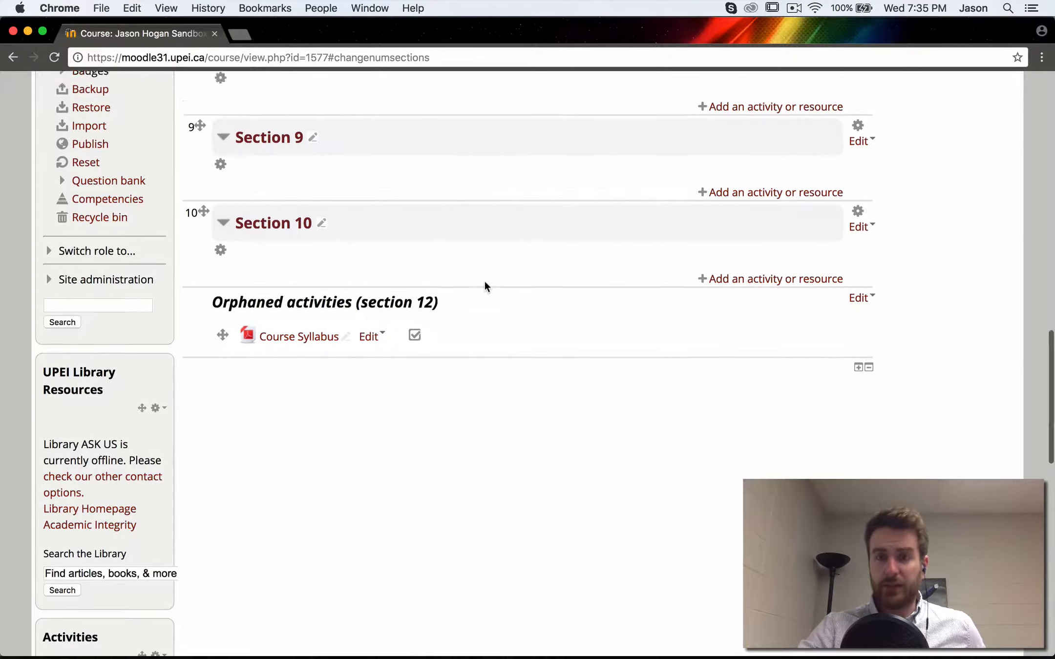
scroll(484, 286, up, 20)
click(978, 206)
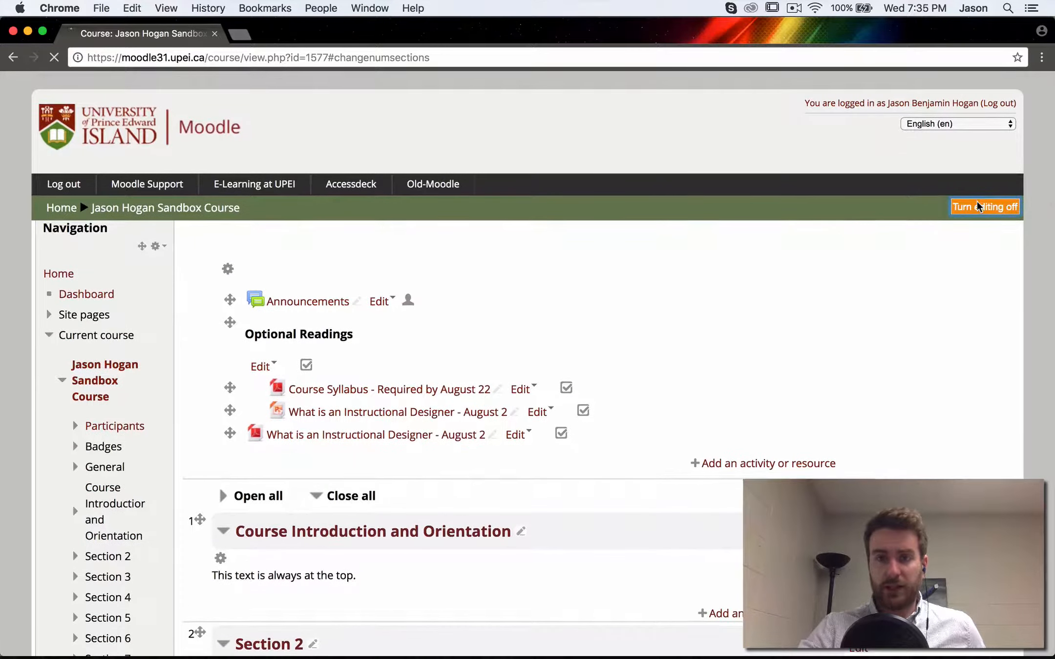
Step: Look through the sections at the end of the course with editing turned off
scroll(730, 395, down, 10)
scroll(730, 395, down, 3)
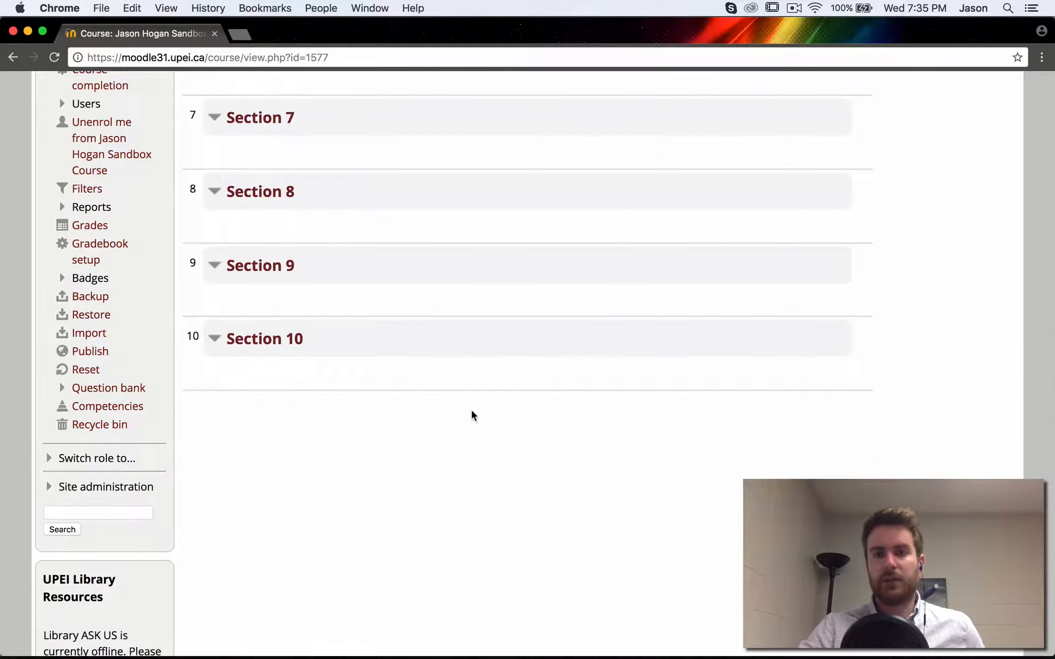
scroll(472, 414, up, 2)
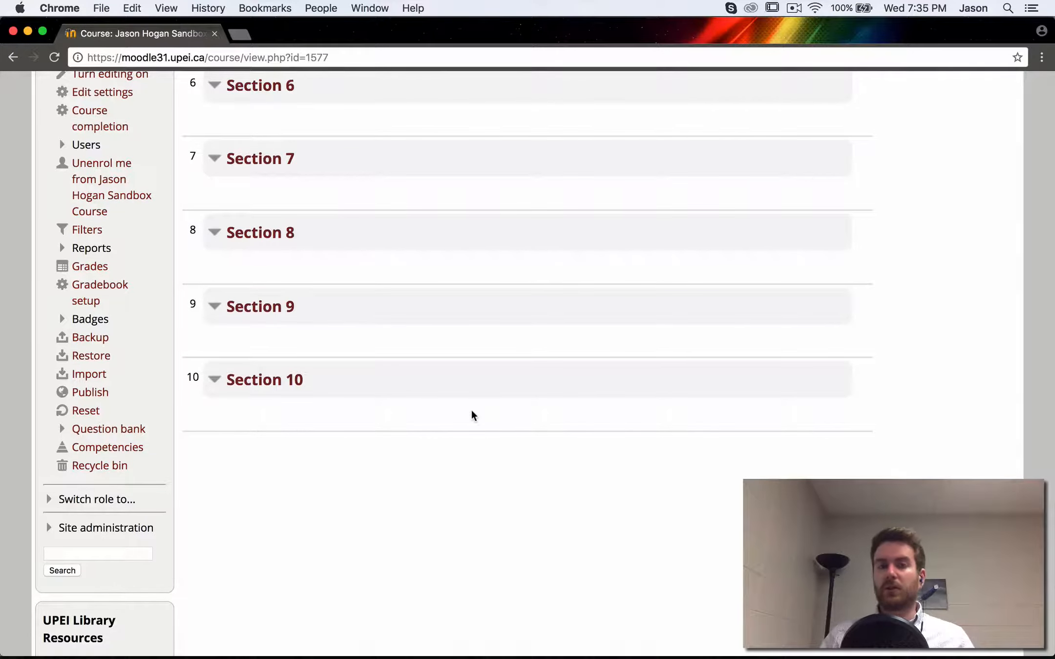
scroll(471, 414, up, 20)
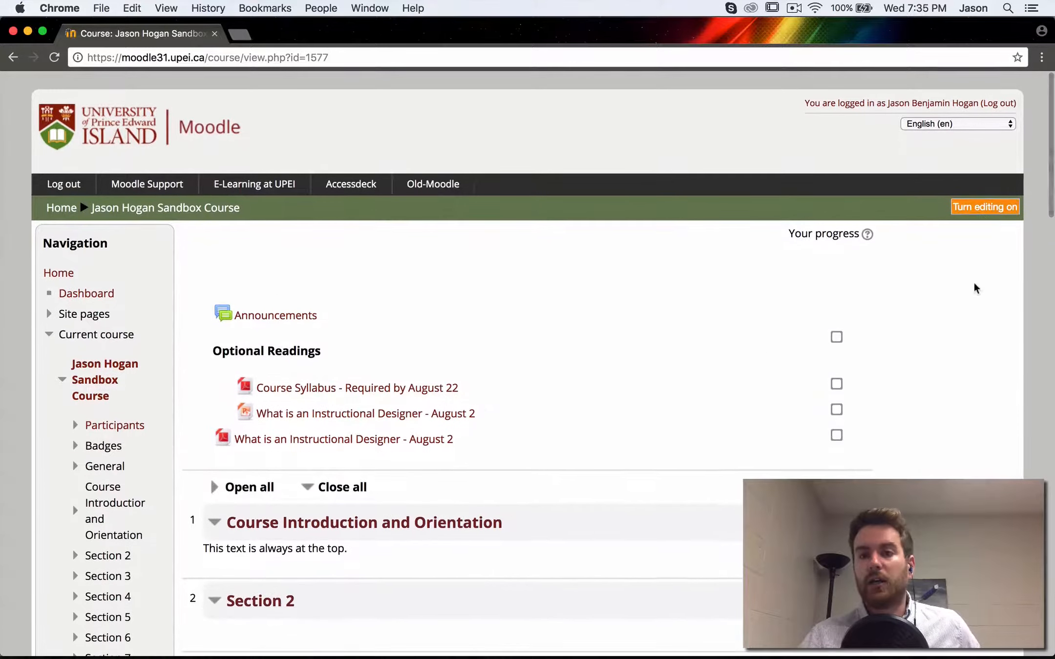
Step: Turn editing back on and increase the number of sections so that Sections 11 and 12 are included again
click(983, 208)
scroll(734, 400, down, 20)
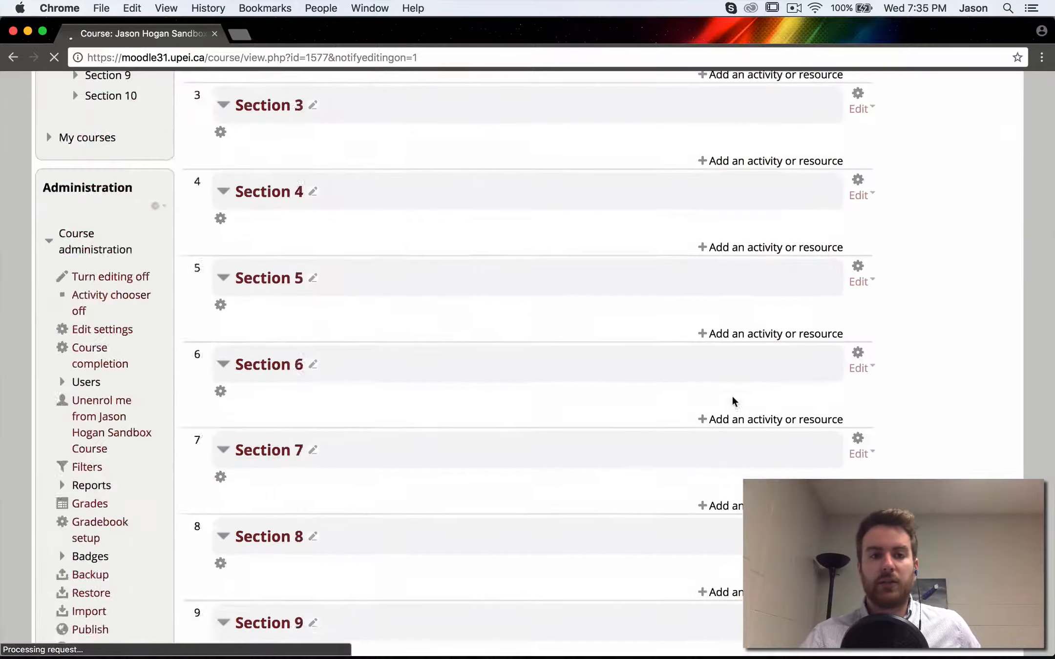
scroll(733, 400, down, 2)
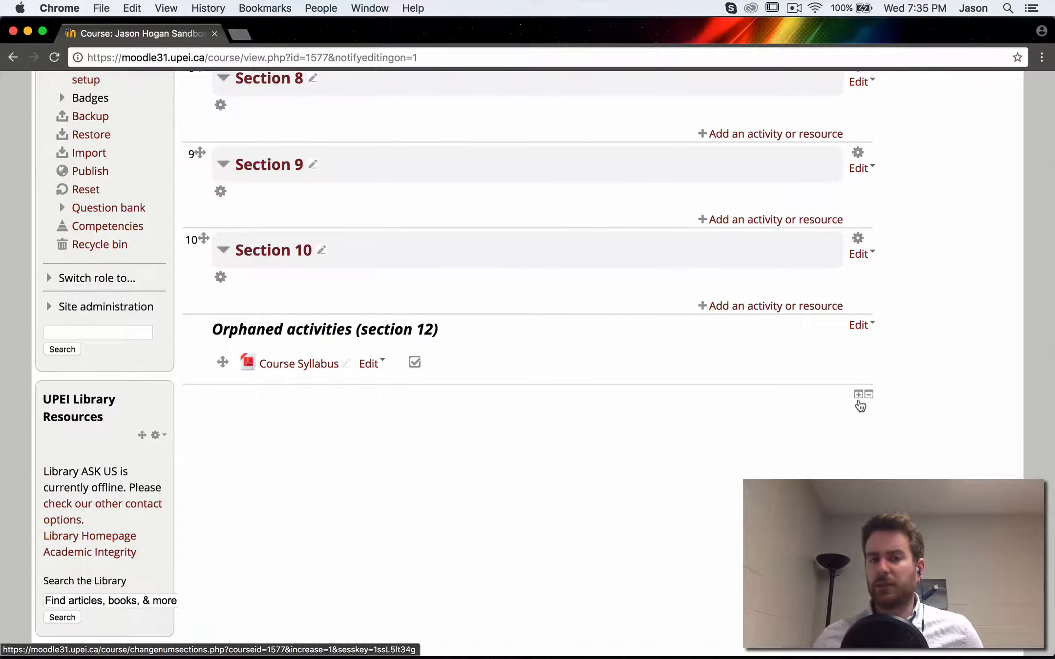
click(859, 395)
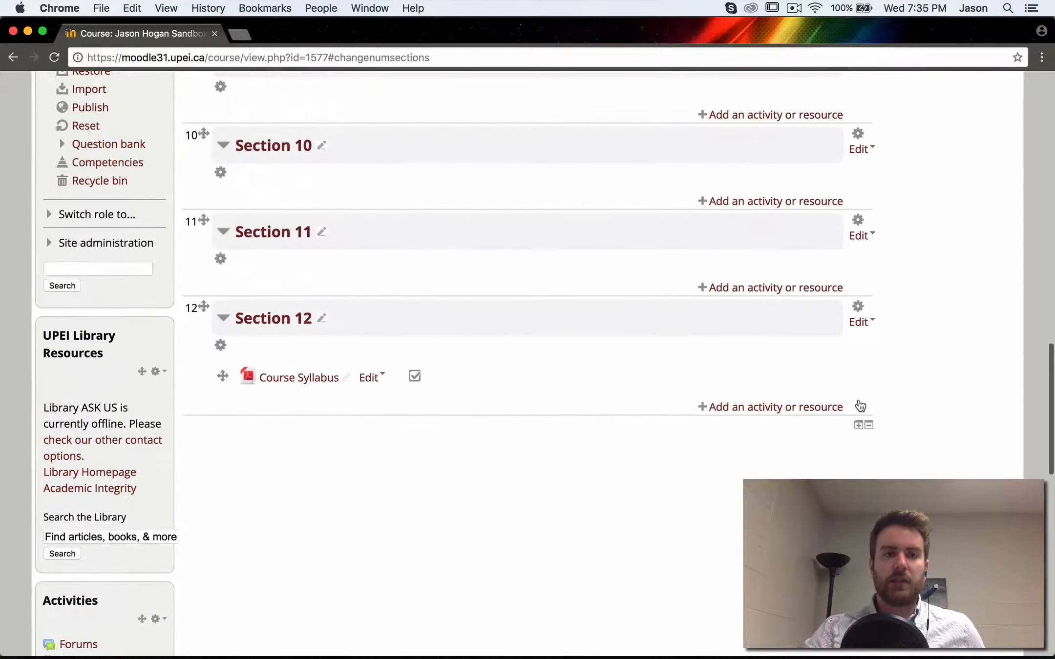
Step: Delete the Course Syllabus file from Section 12 and confirm the deletion
click(370, 377)
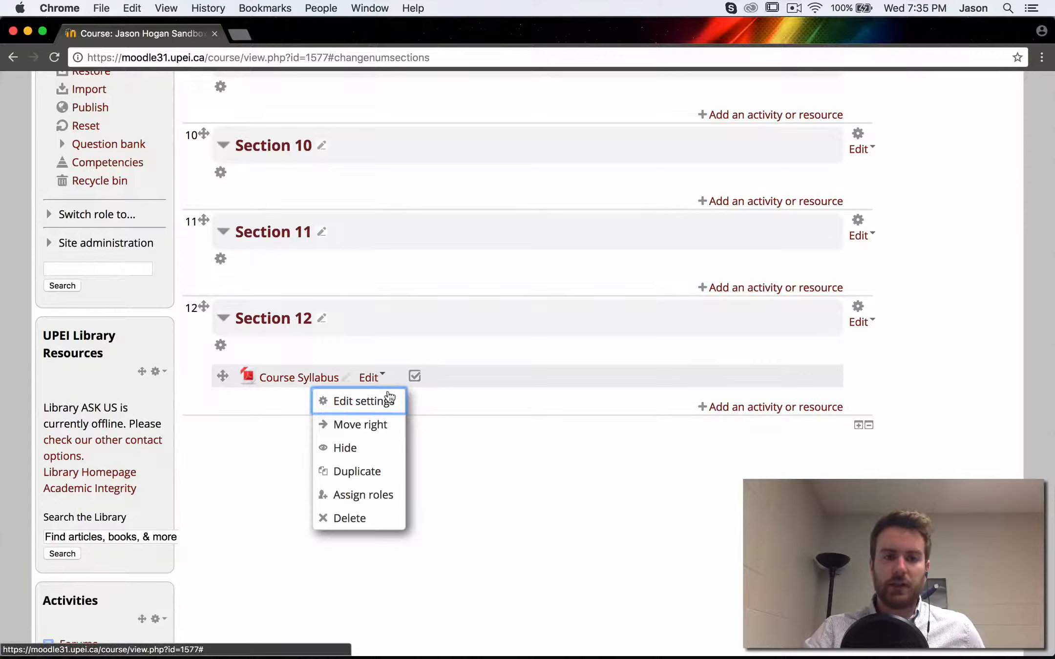
click(371, 520)
click(512, 421)
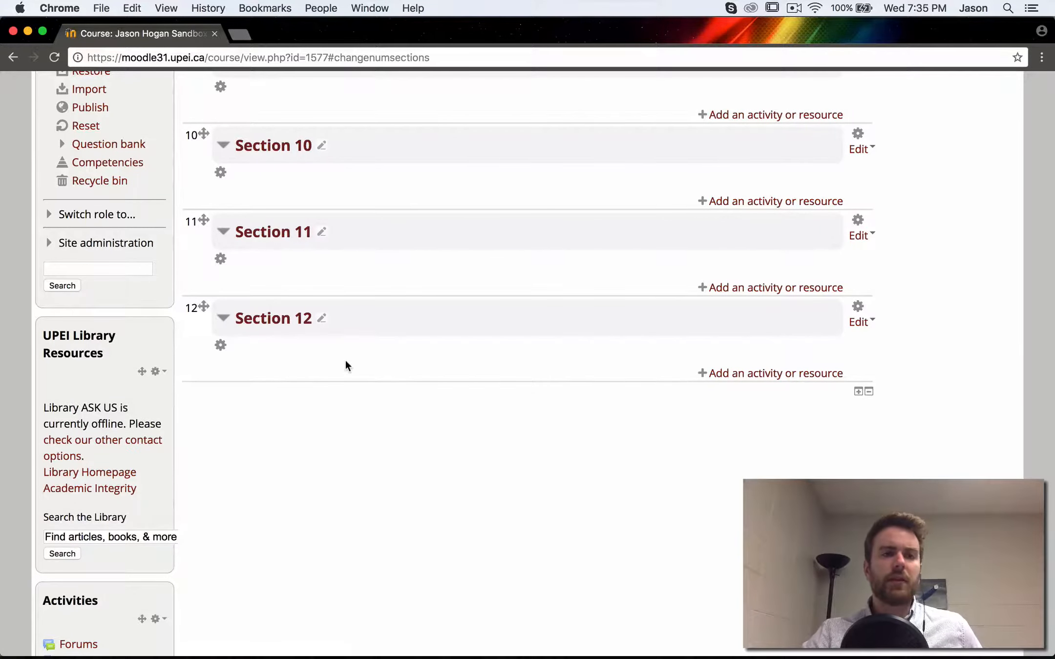
scroll(345, 361, up, 5)
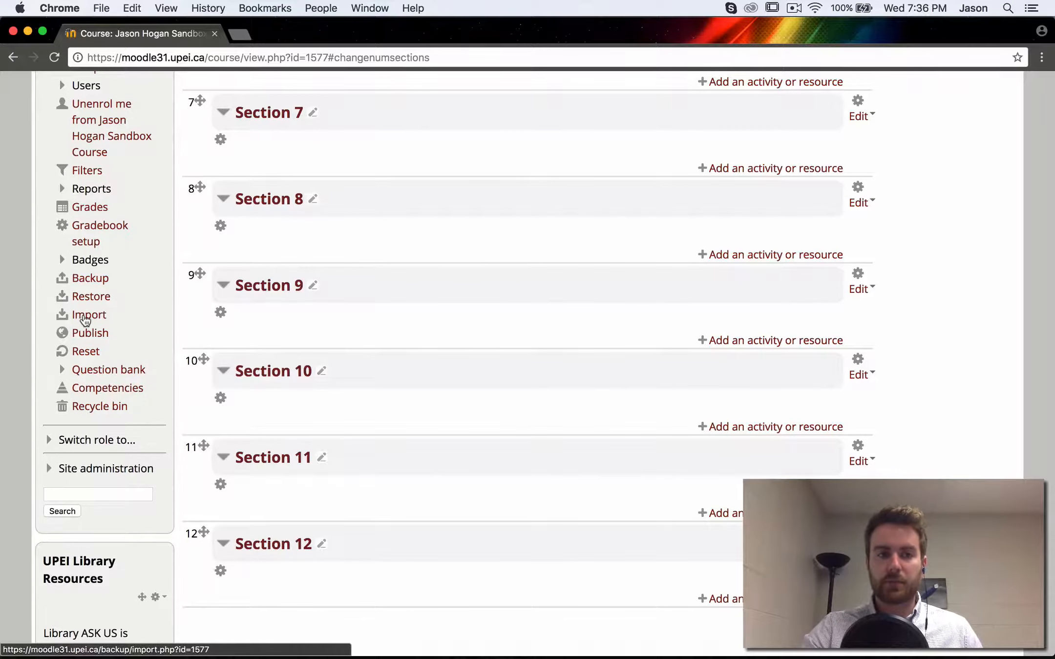
click(85, 316)
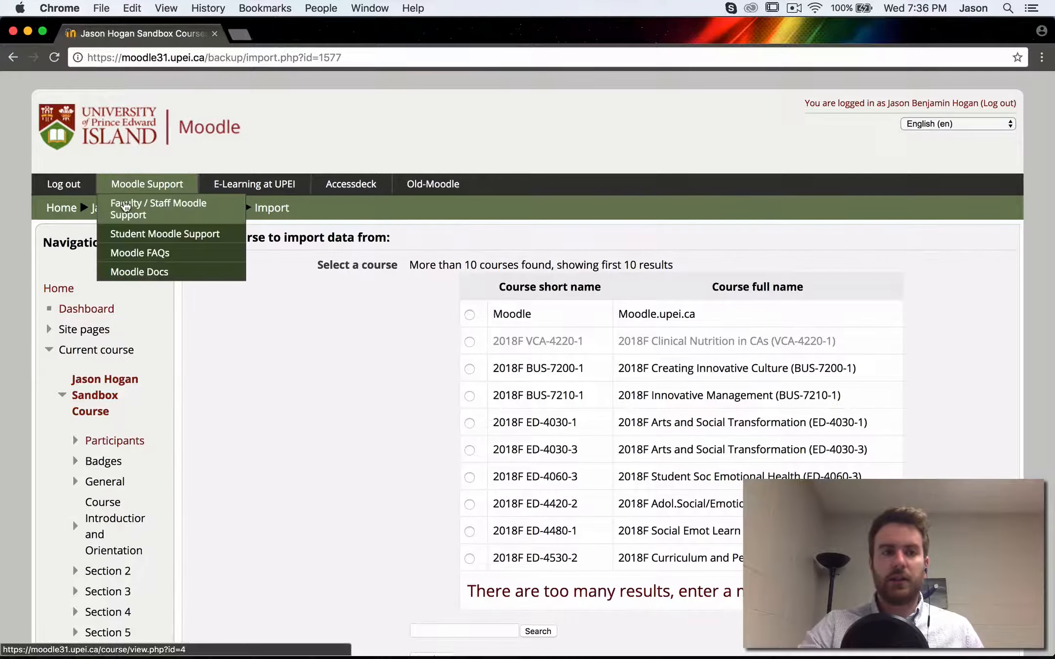
click(97, 208)
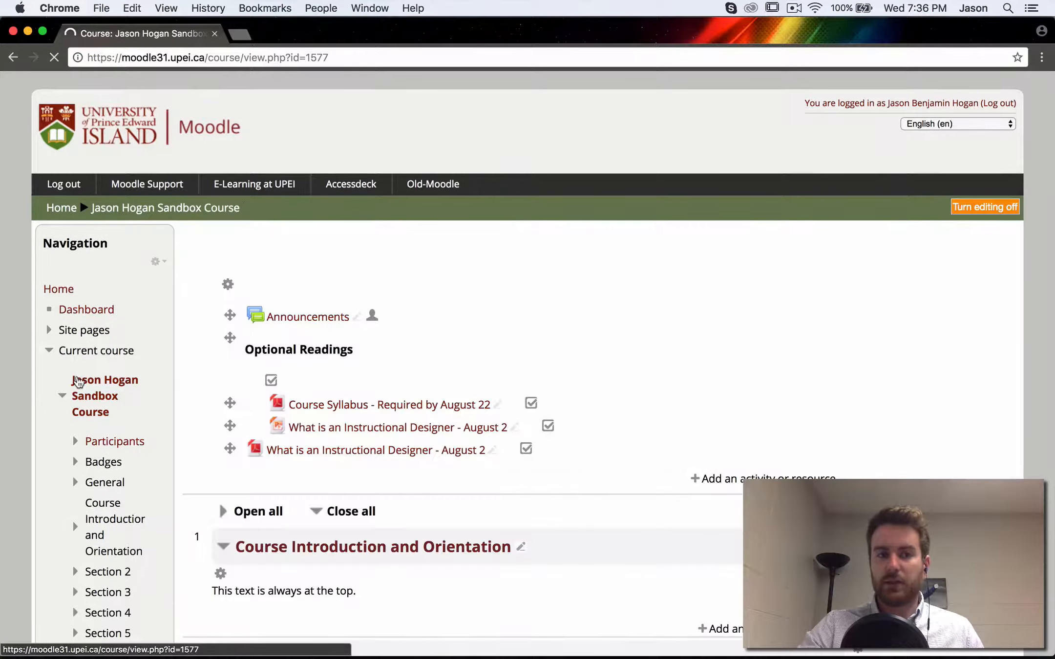
Step: Open the sandbox course's import page and get ready to search for a source course
scroll(79, 381, down, 10)
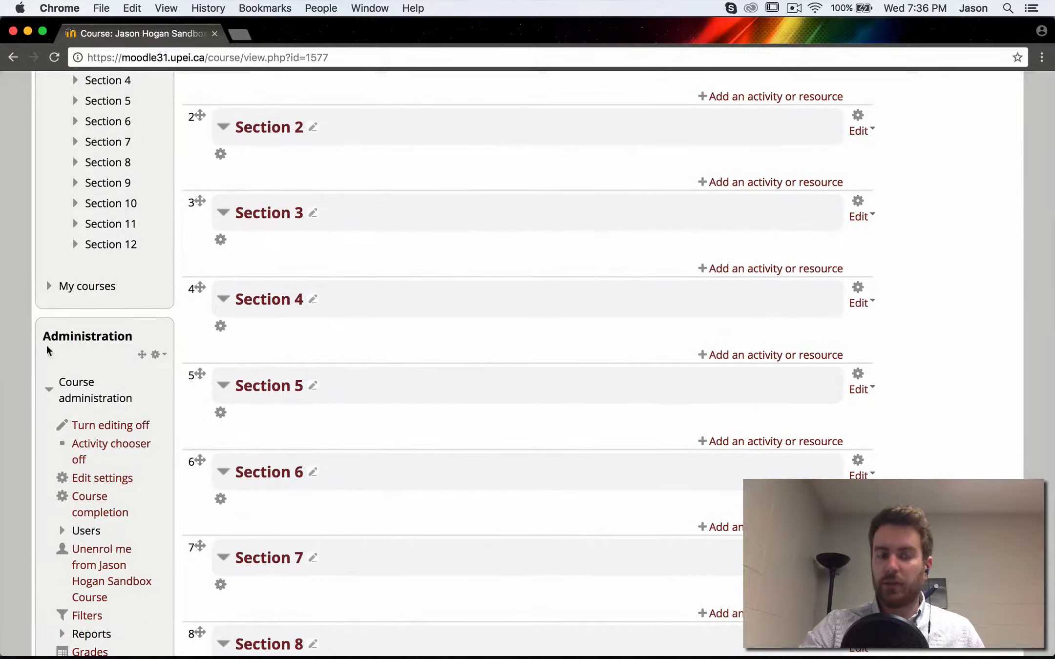
scroll(85, 366, down, 5)
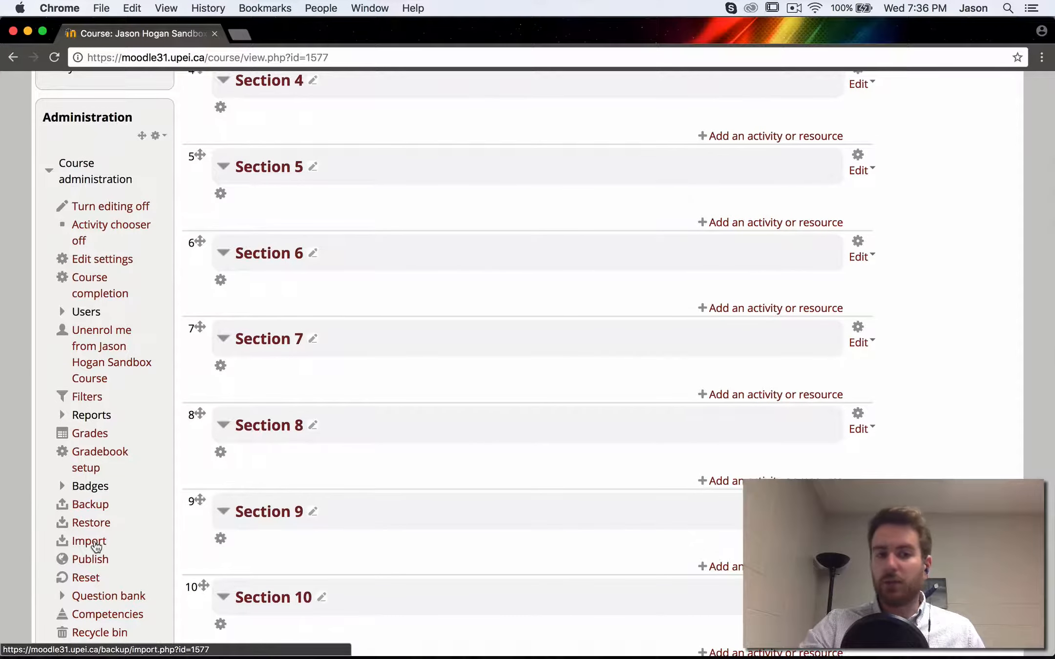
click(95, 543)
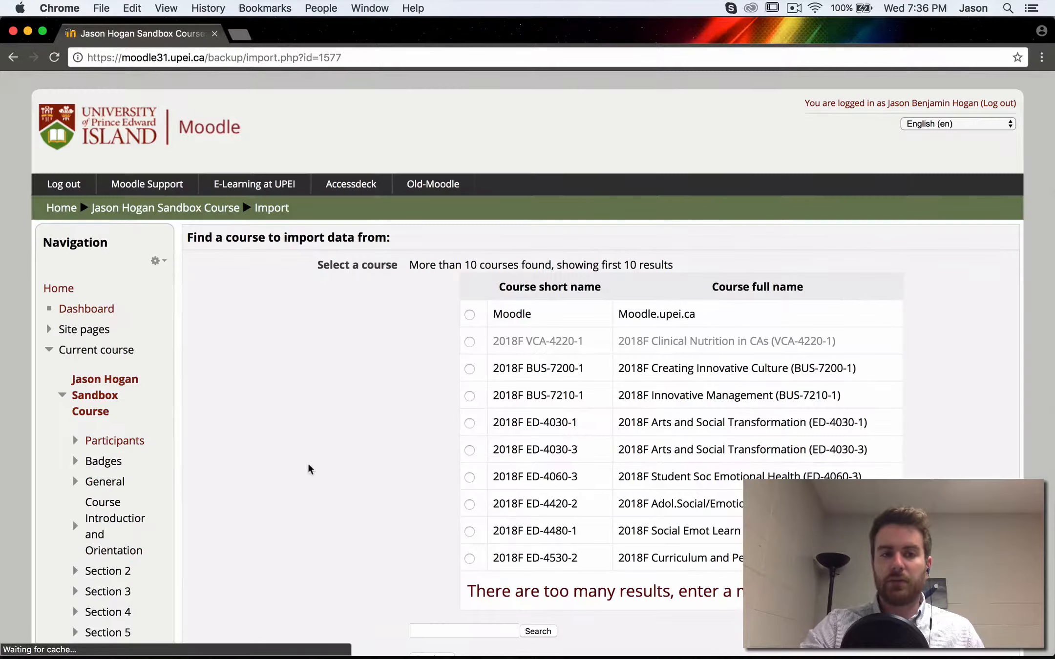
scroll(353, 470, down, 2)
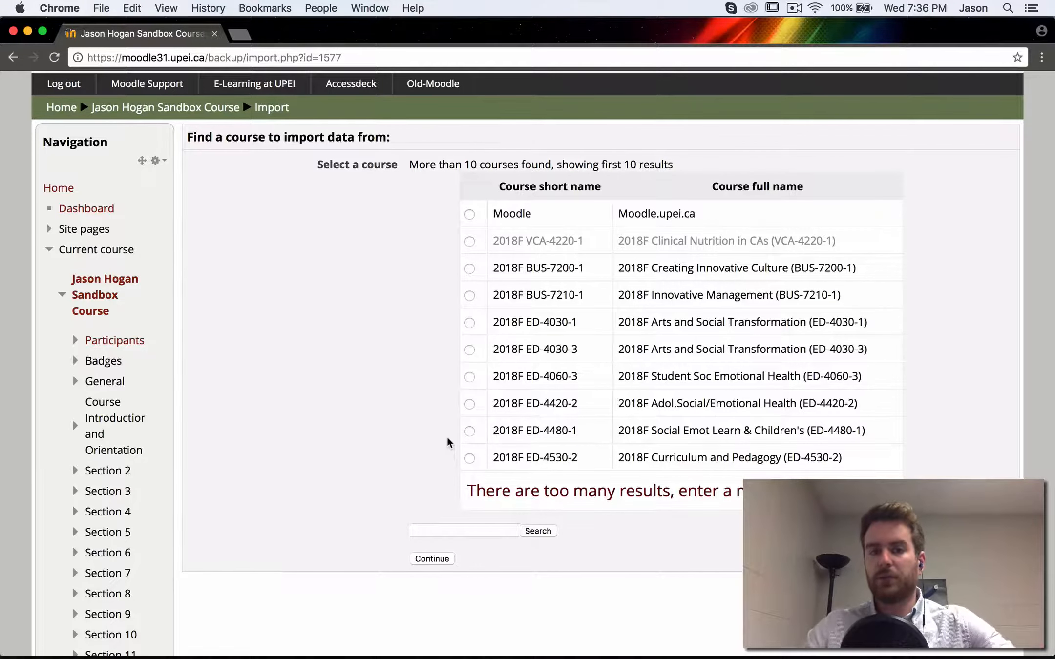
click(444, 528)
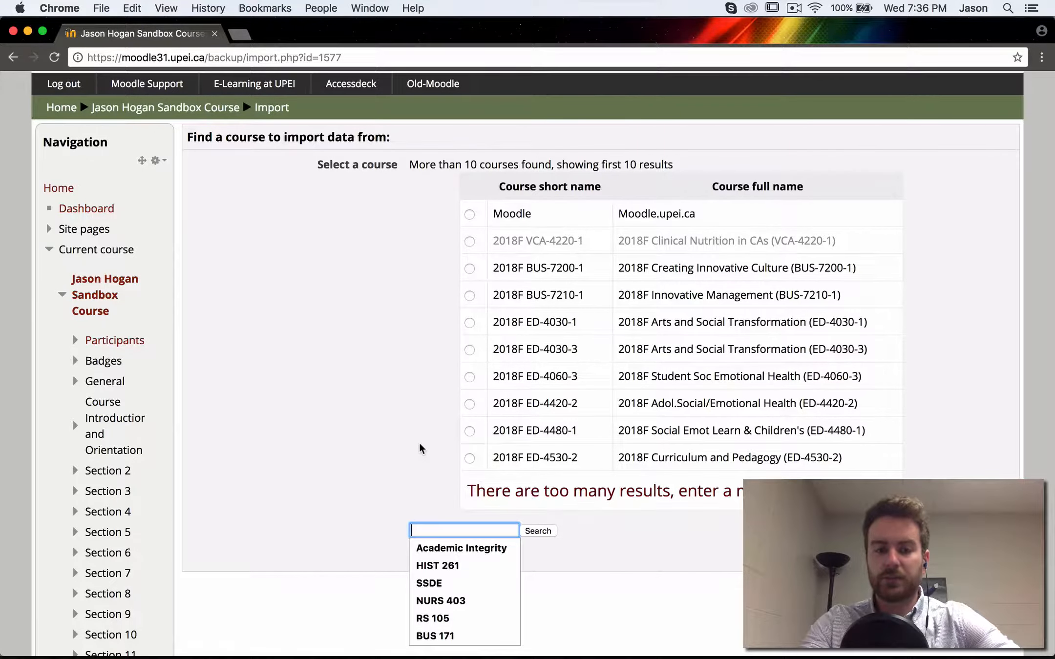
text(Hogan)
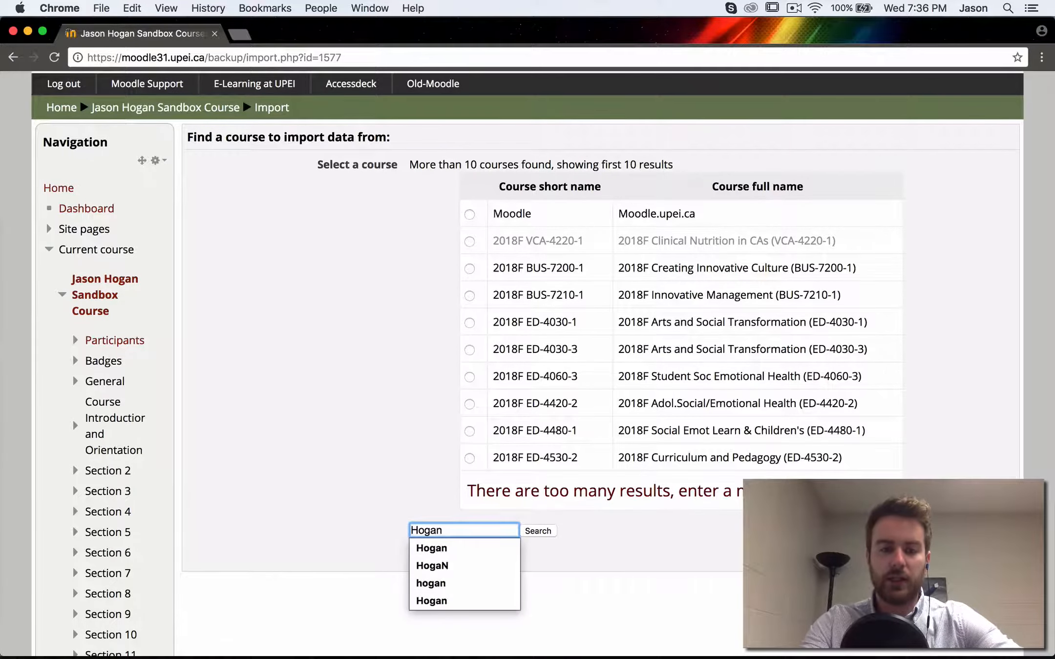
key(BackSpace)
key(BackSpace)
key(BackSpace)
key(BackSpace)
key(BackSpace)
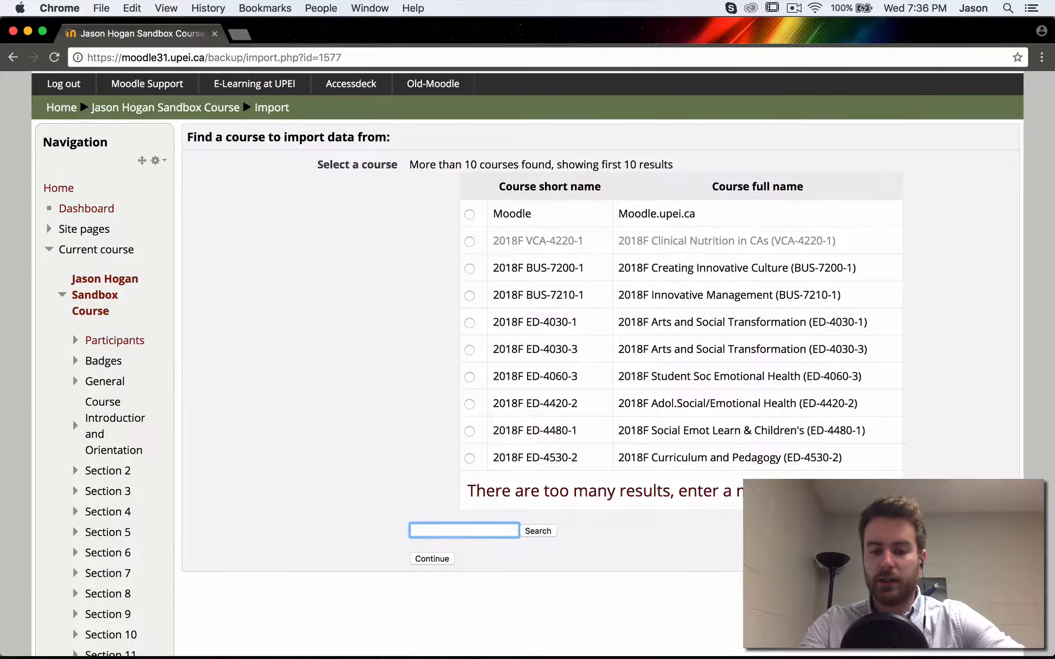
Step: Search for "Nested" and choose the matching checklist course as the import source
text(Nested)
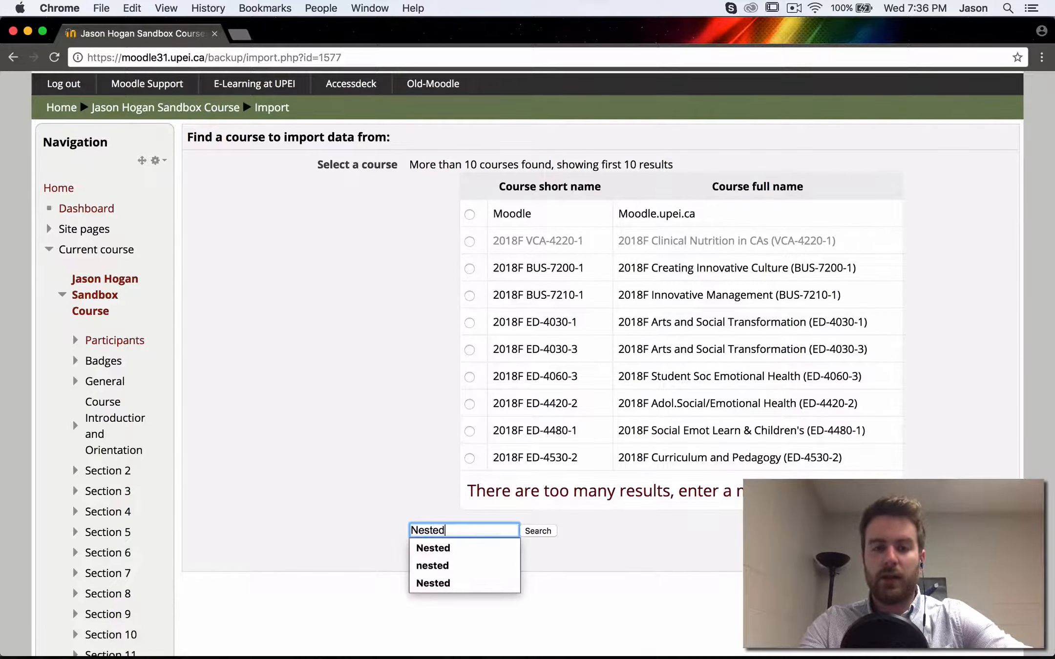
key(Return)
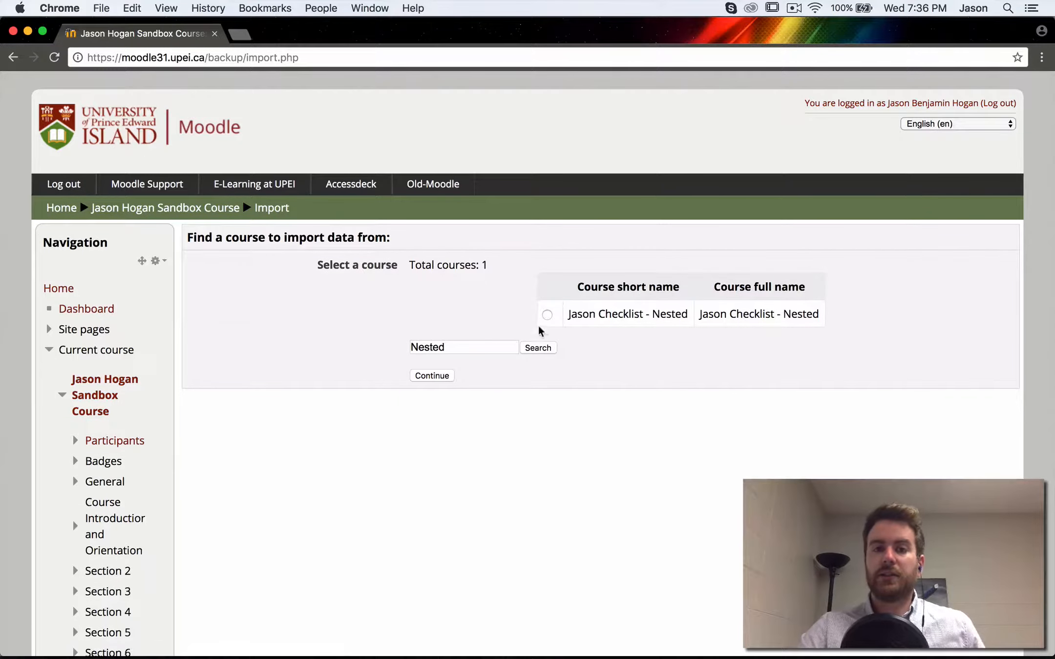
click(547, 315)
click(439, 379)
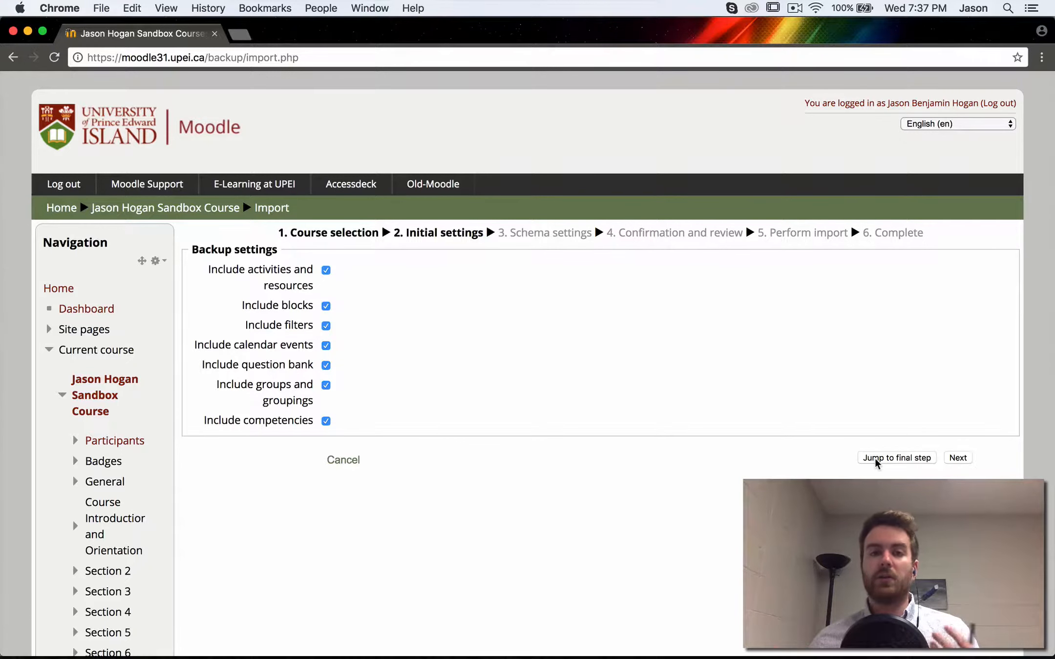
Step: Examine the list of sections and activities in the import's schema settings and return to the initial settings
click(958, 458)
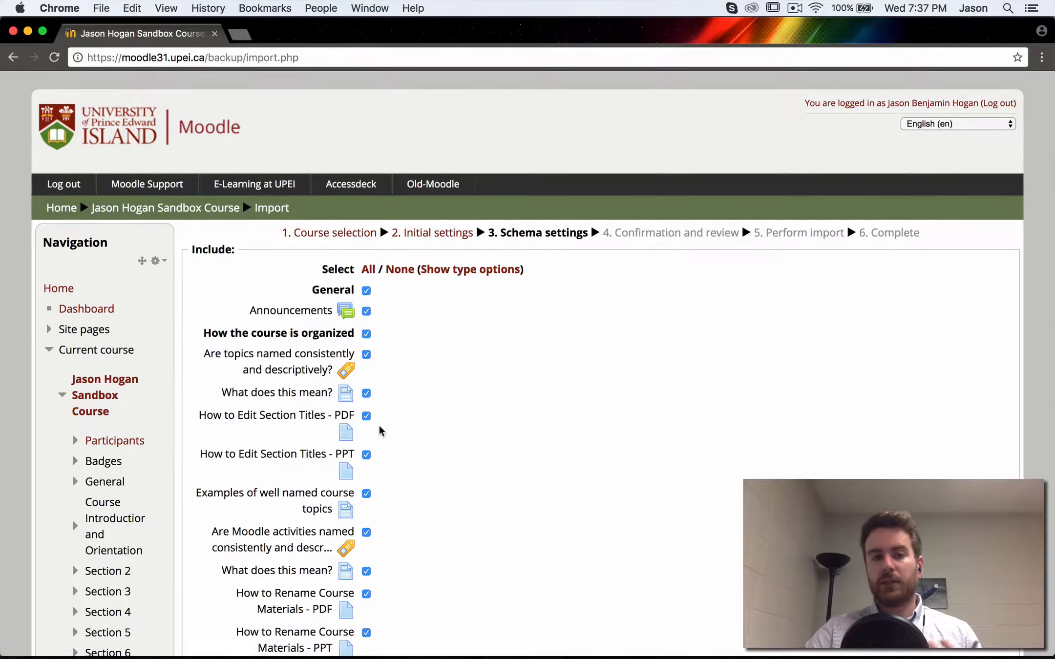
scroll(380, 427, down, 20)
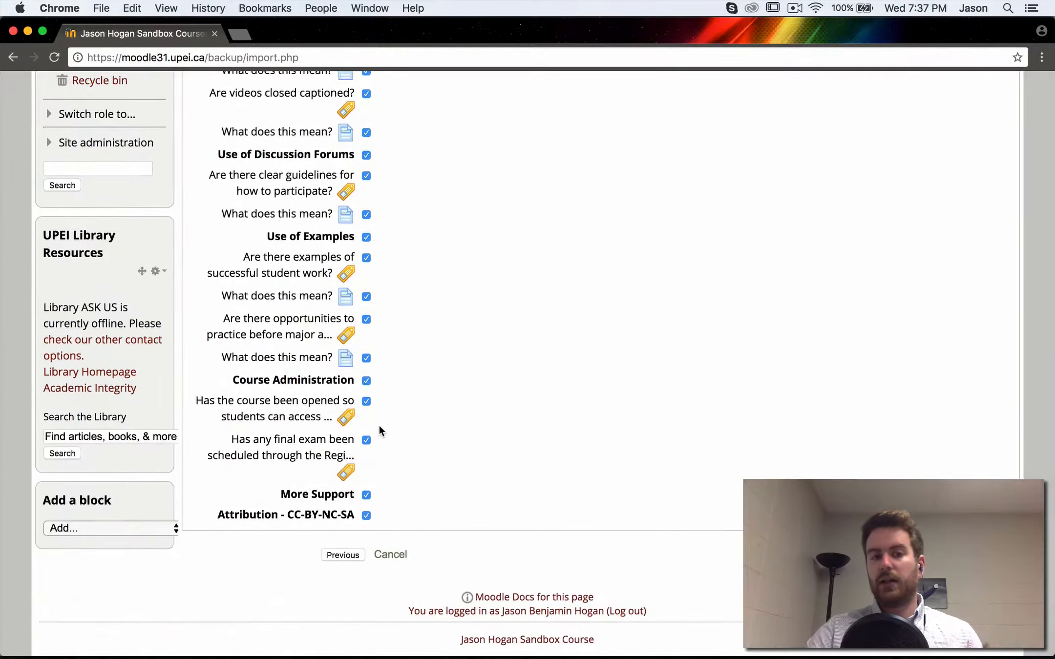
scroll(379, 426, up, 20)
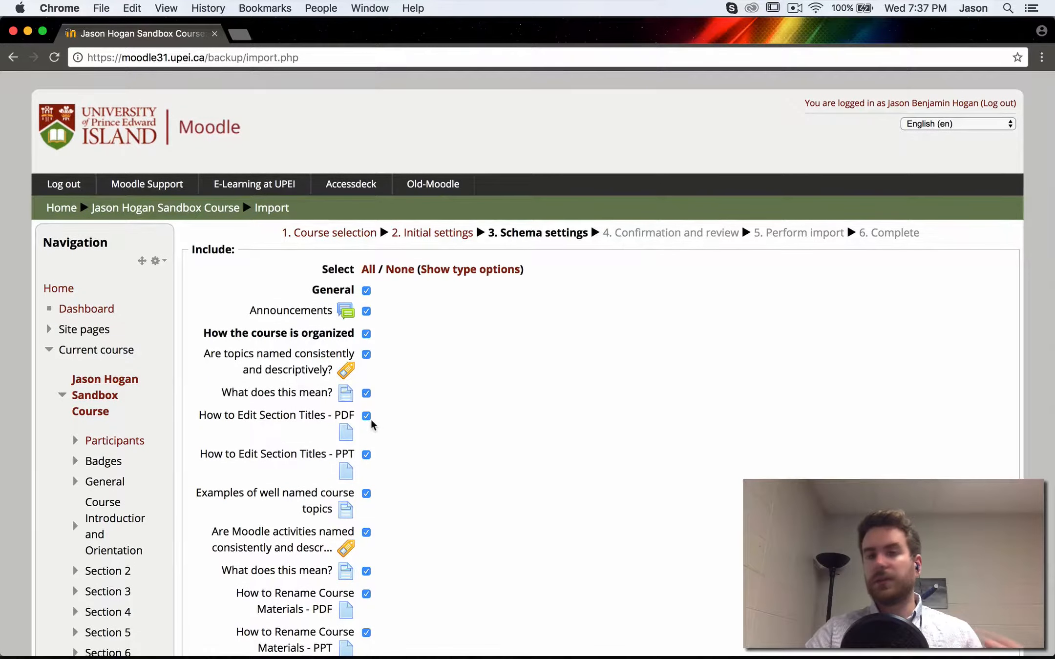
click(13, 60)
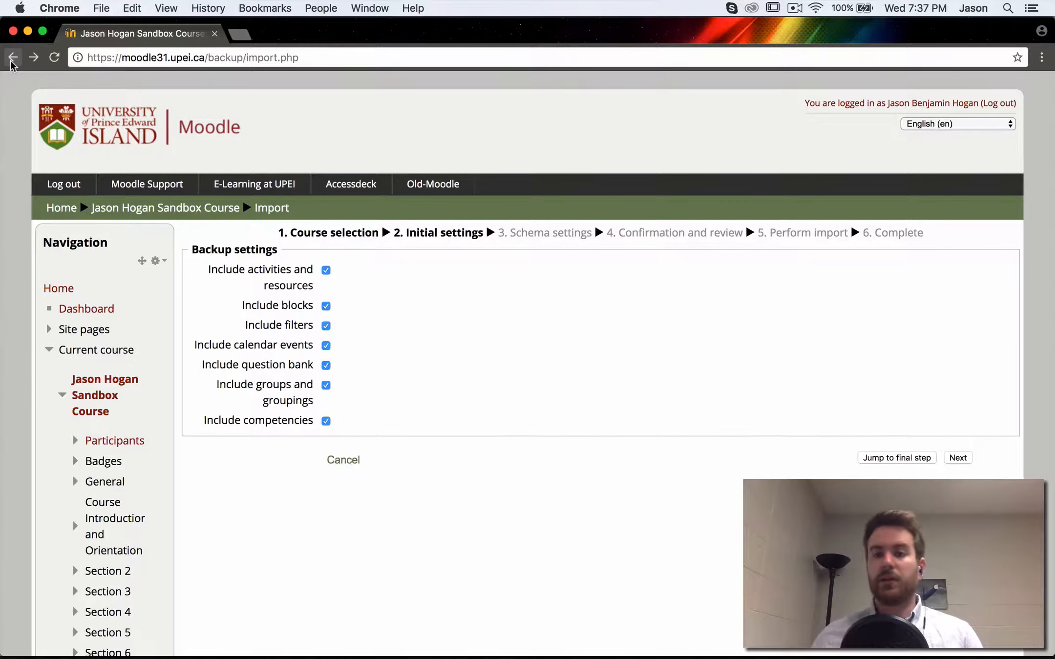
Step: Import everything from the checklist course, skipping straight to the final step, and return to the course page
click(903, 459)
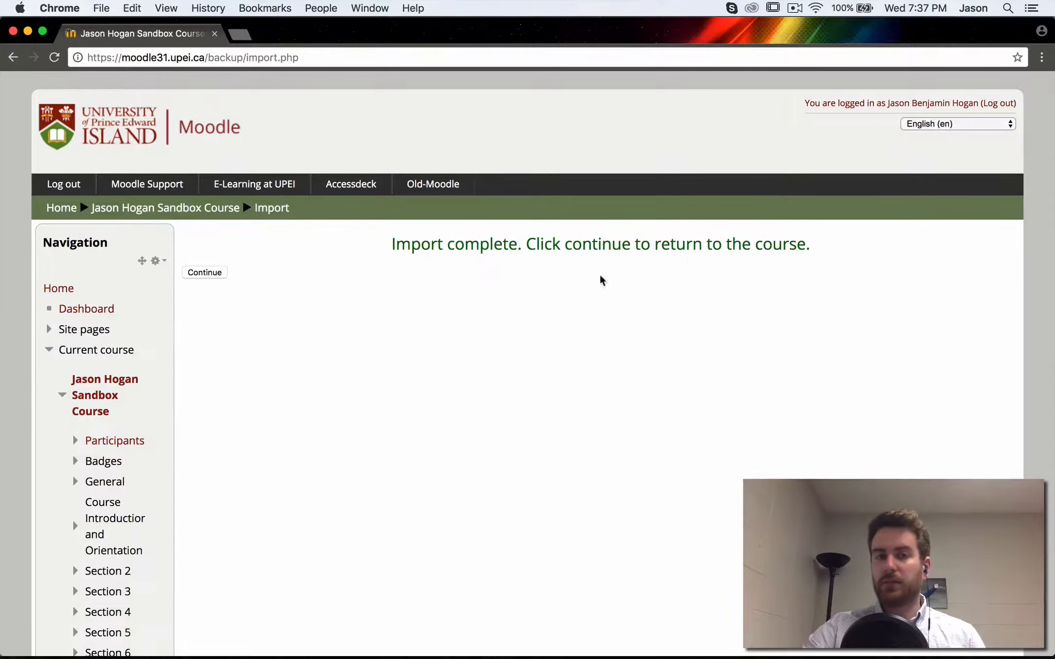
click(204, 272)
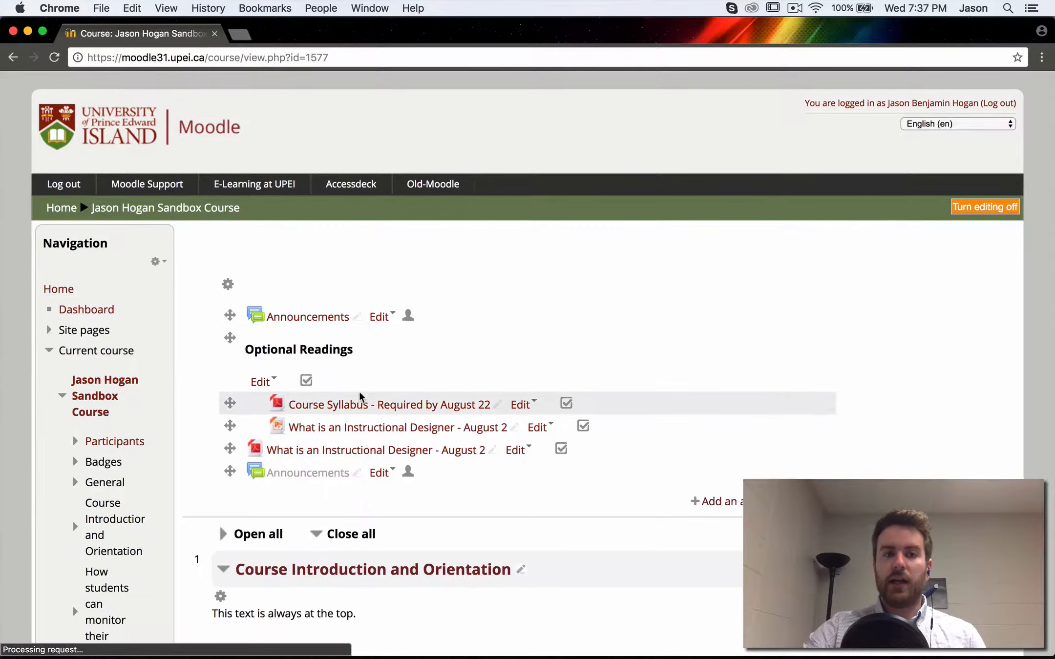
scroll(360, 393, down, 5)
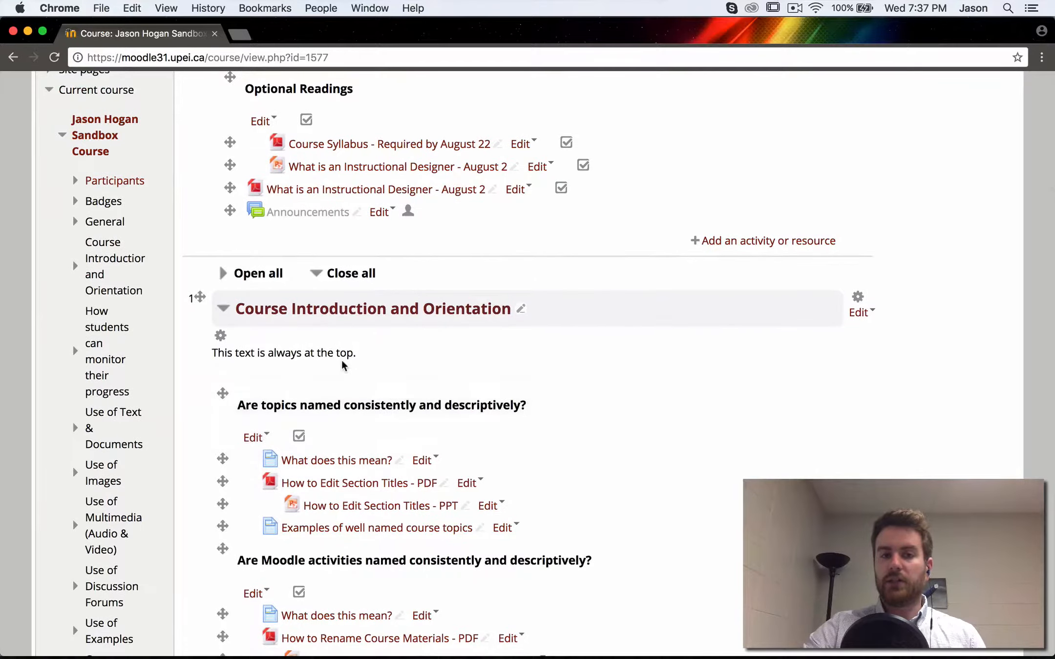
Step: Show the Moodle Support resources available for faculty and staff
scroll(342, 365, up, 6)
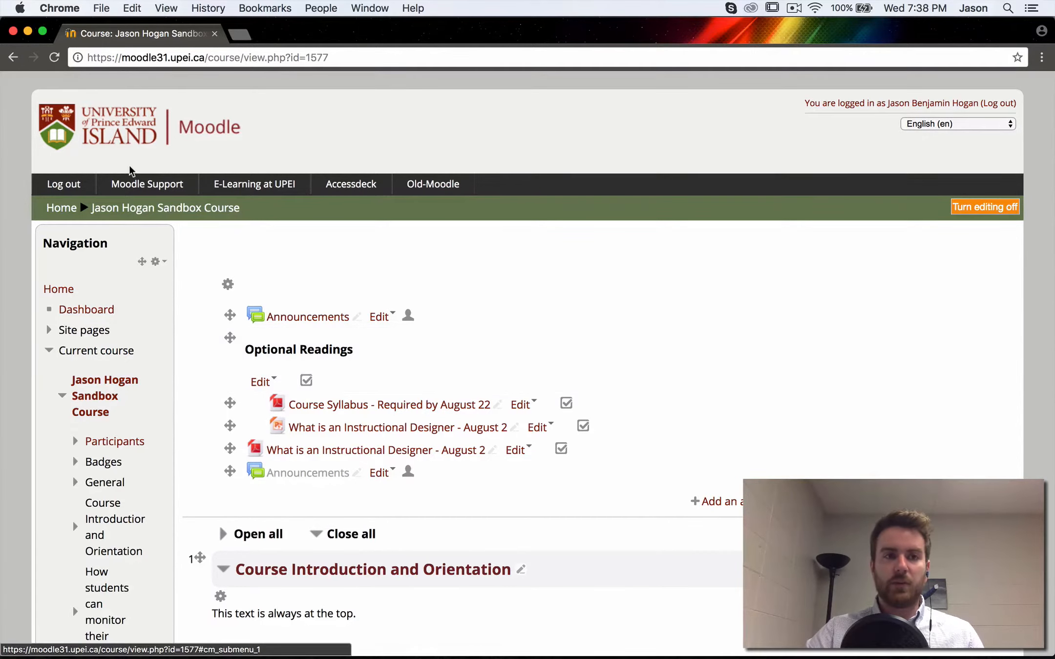
mouse_move(146, 185)
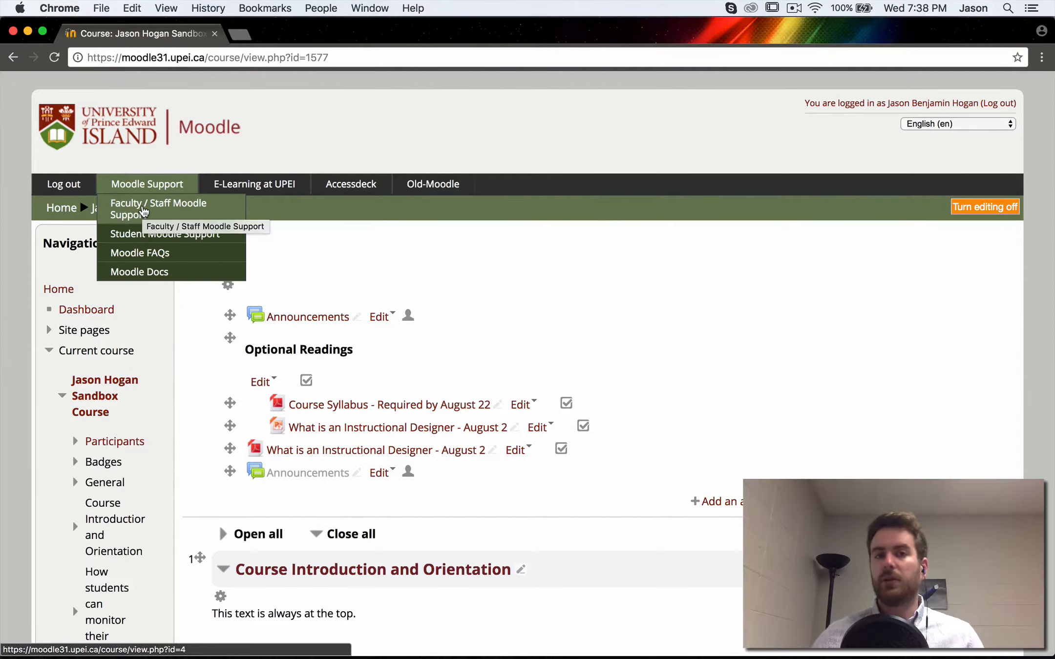